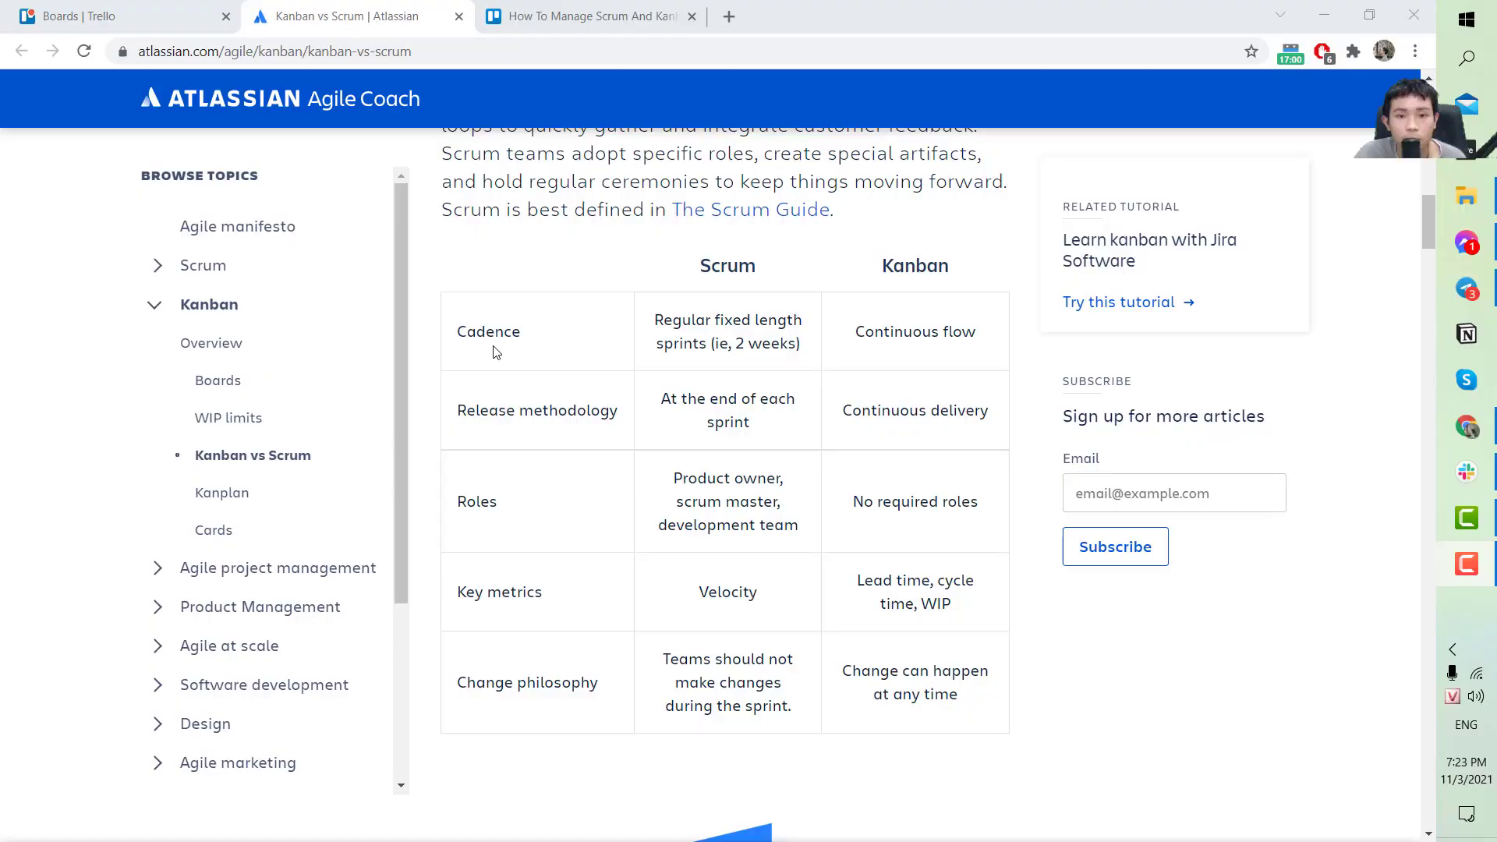
# Let the title card play and bring up the Atlassian 'Kanban vs. scrum' article summary.
pyautogui.scroll(15, 494, 349)
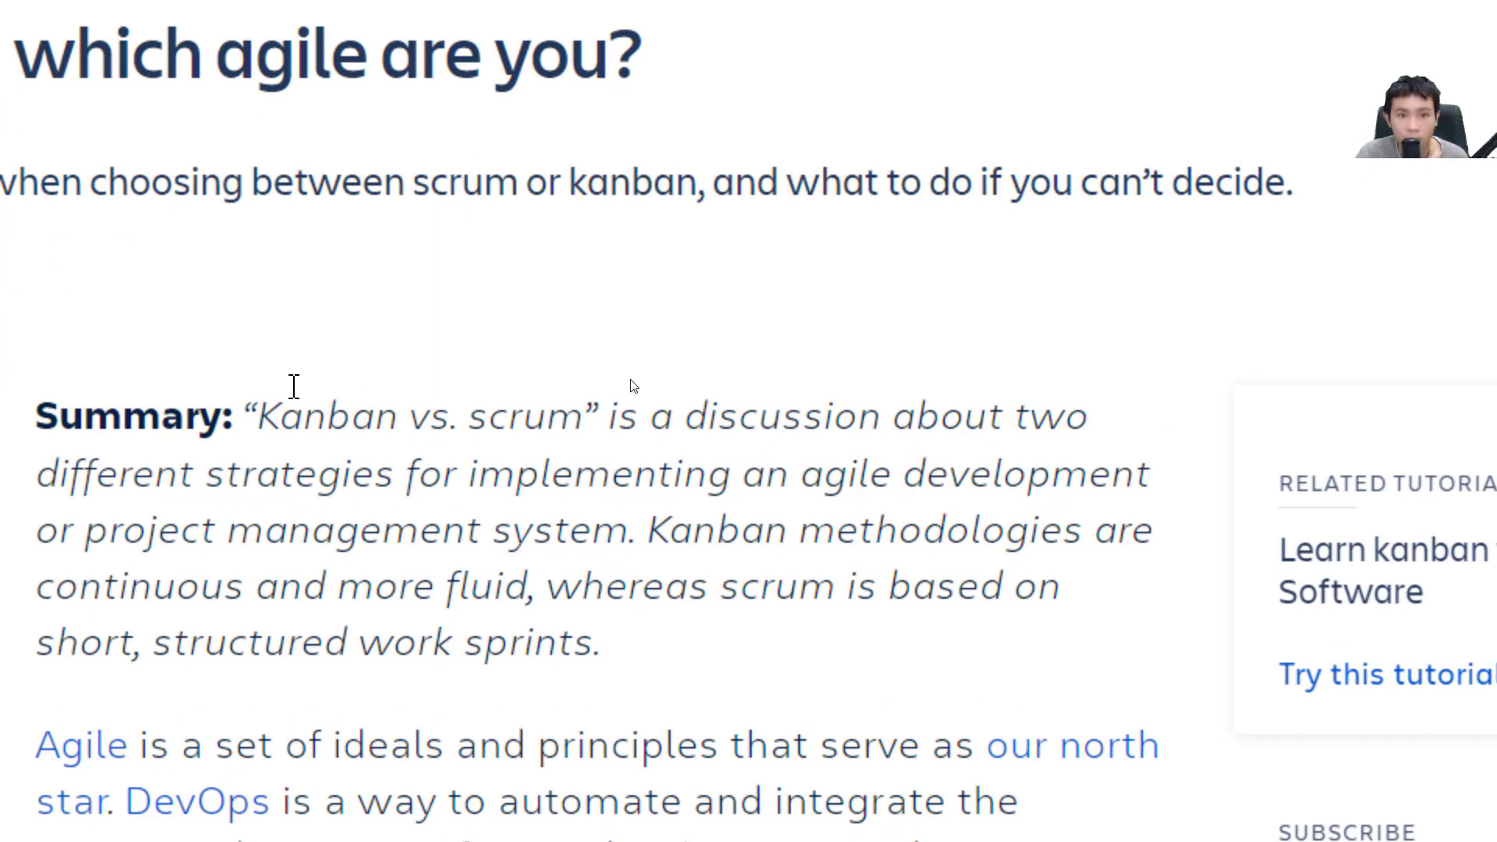
# Highlight 'scrum or kanban' in the article subtitle and skim the opening section.
pyautogui.doubleClick(480, 184)
pyautogui.moveTo(480, 184); pyautogui.dragTo(598, 184)
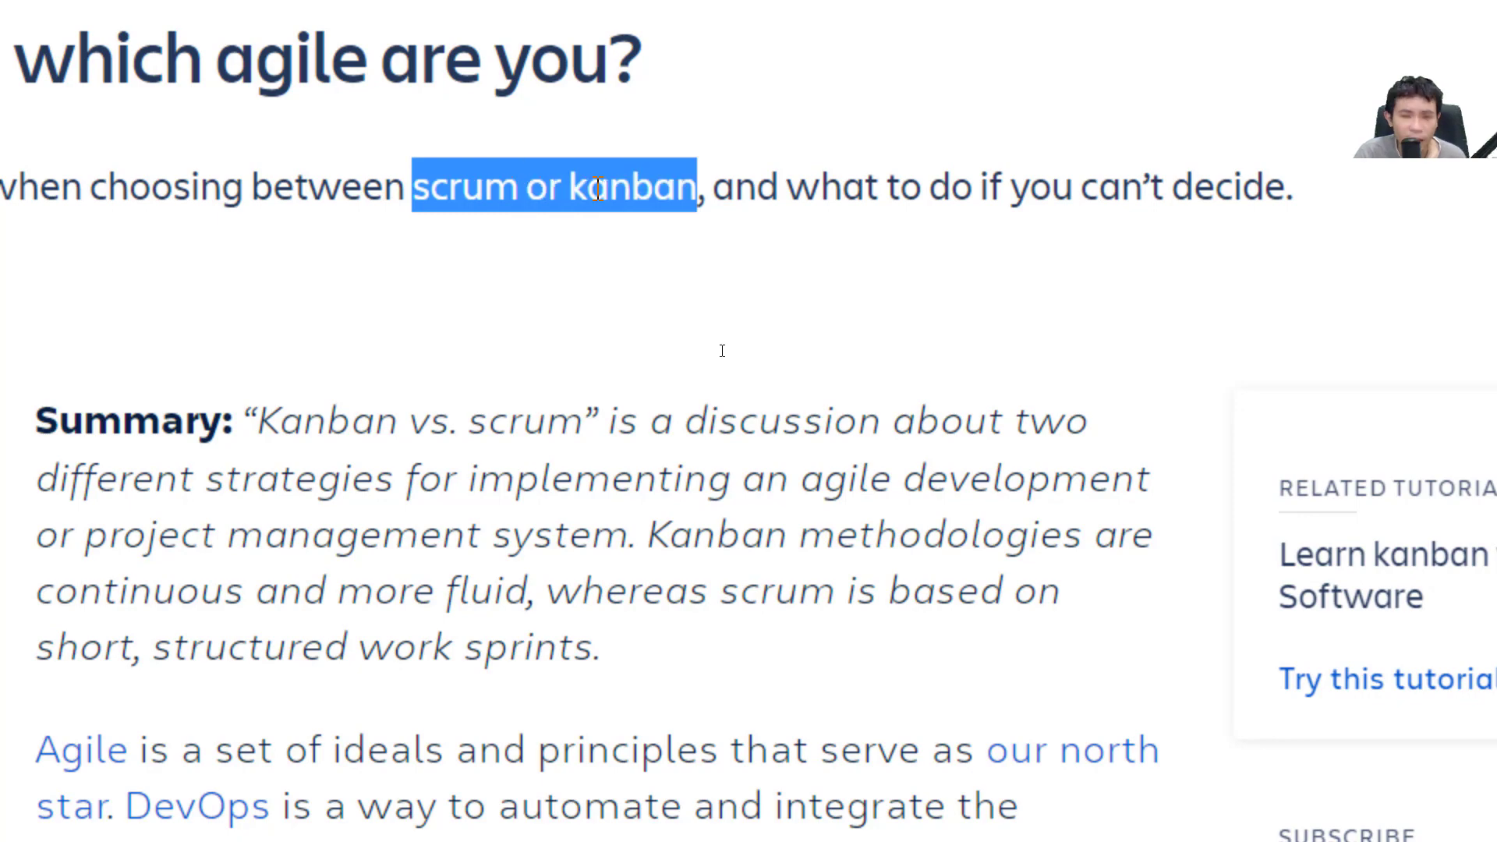
pyautogui.scroll(-1, 652, 585)
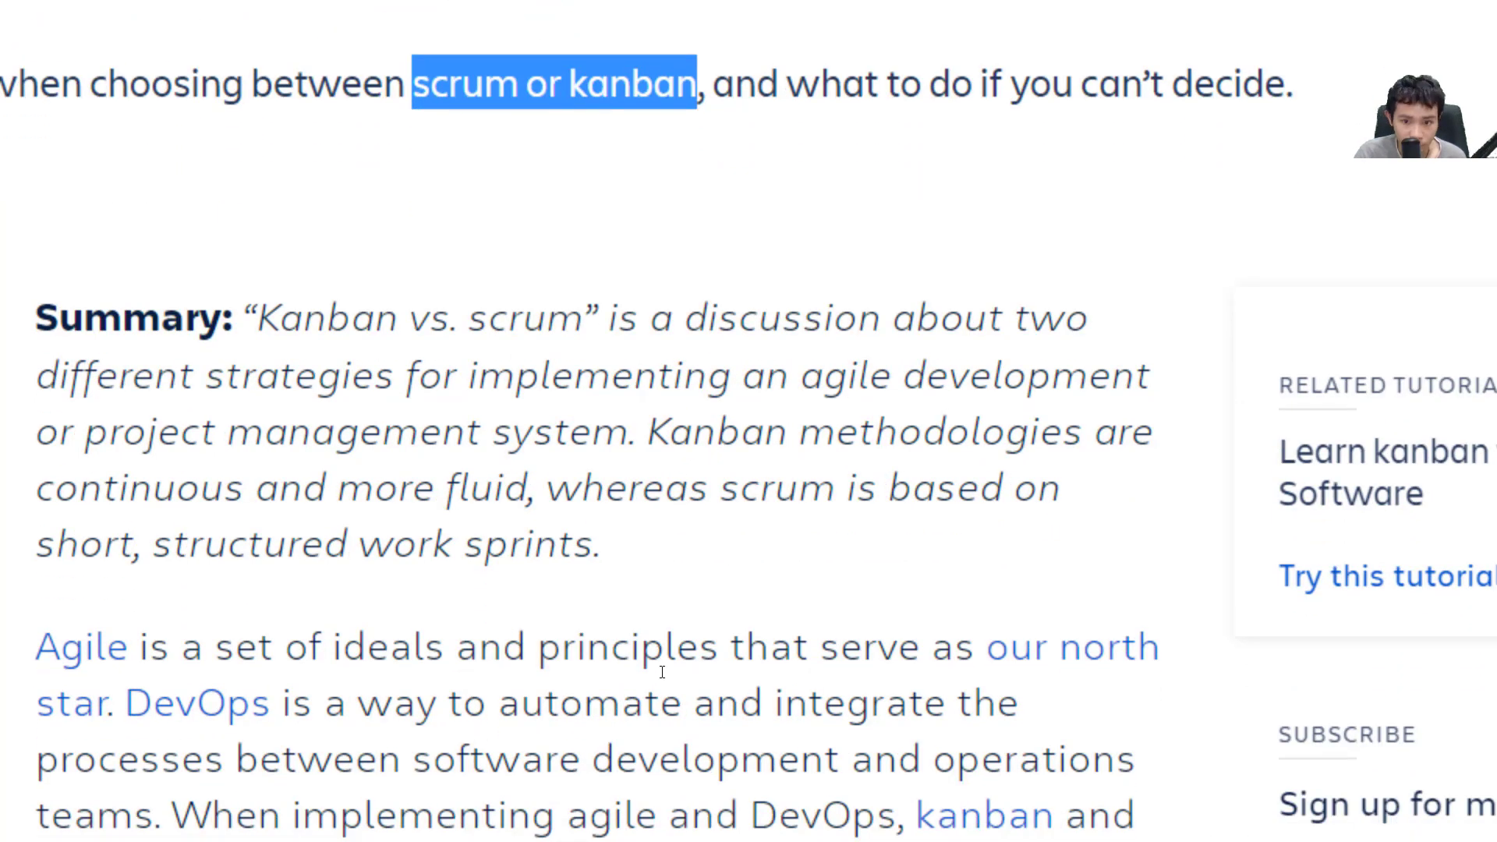
pyautogui.scroll(-4, 659, 669)
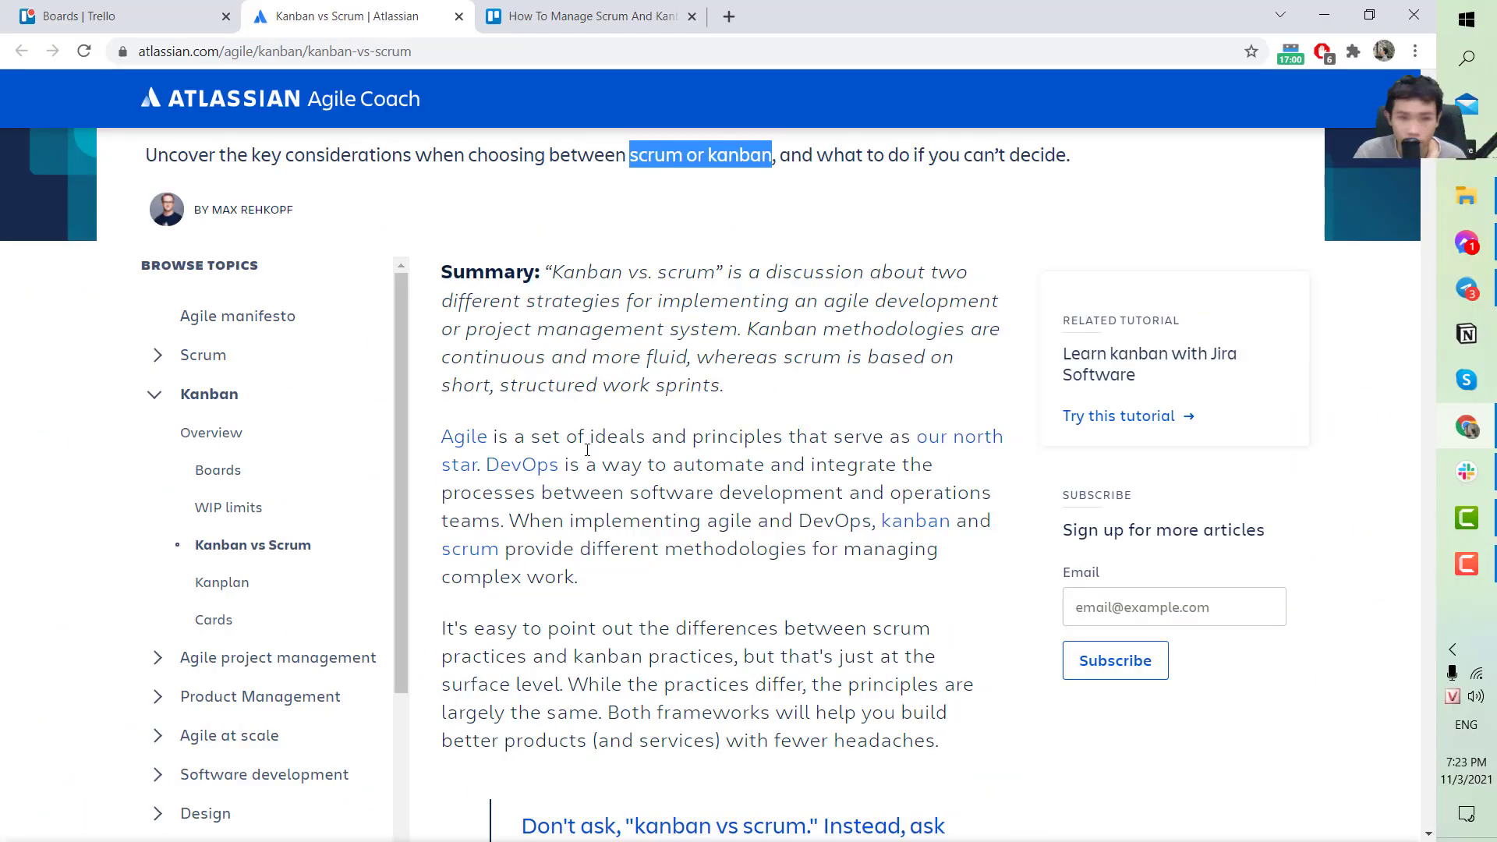
pyautogui.scroll(3, 587, 450)
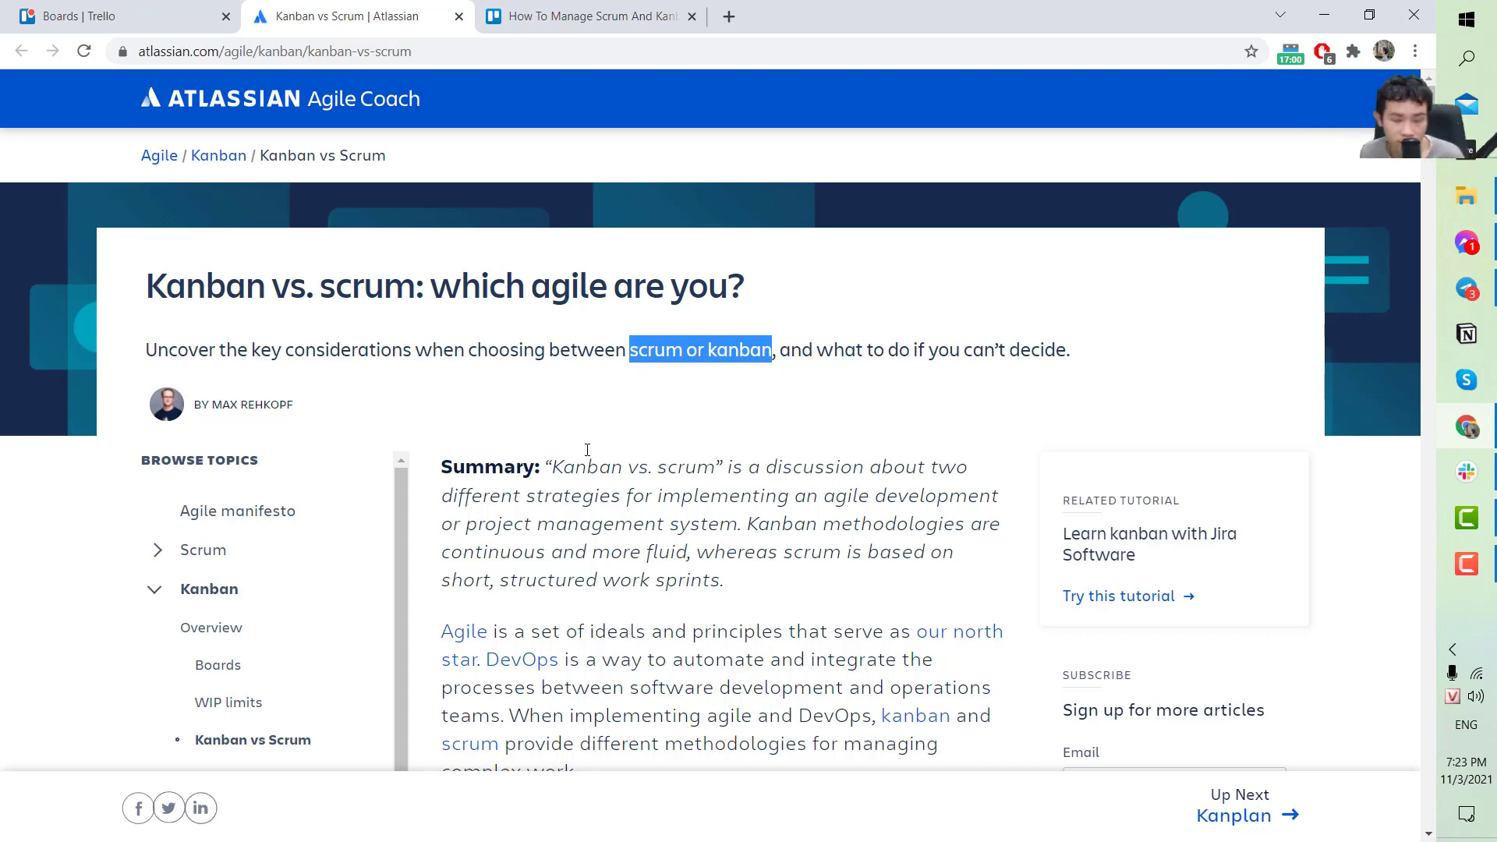
# Select 'scrum' in the article title and read down to the Kanban and Scrum definitions.
pyautogui.scroll(-3, 621, 522)
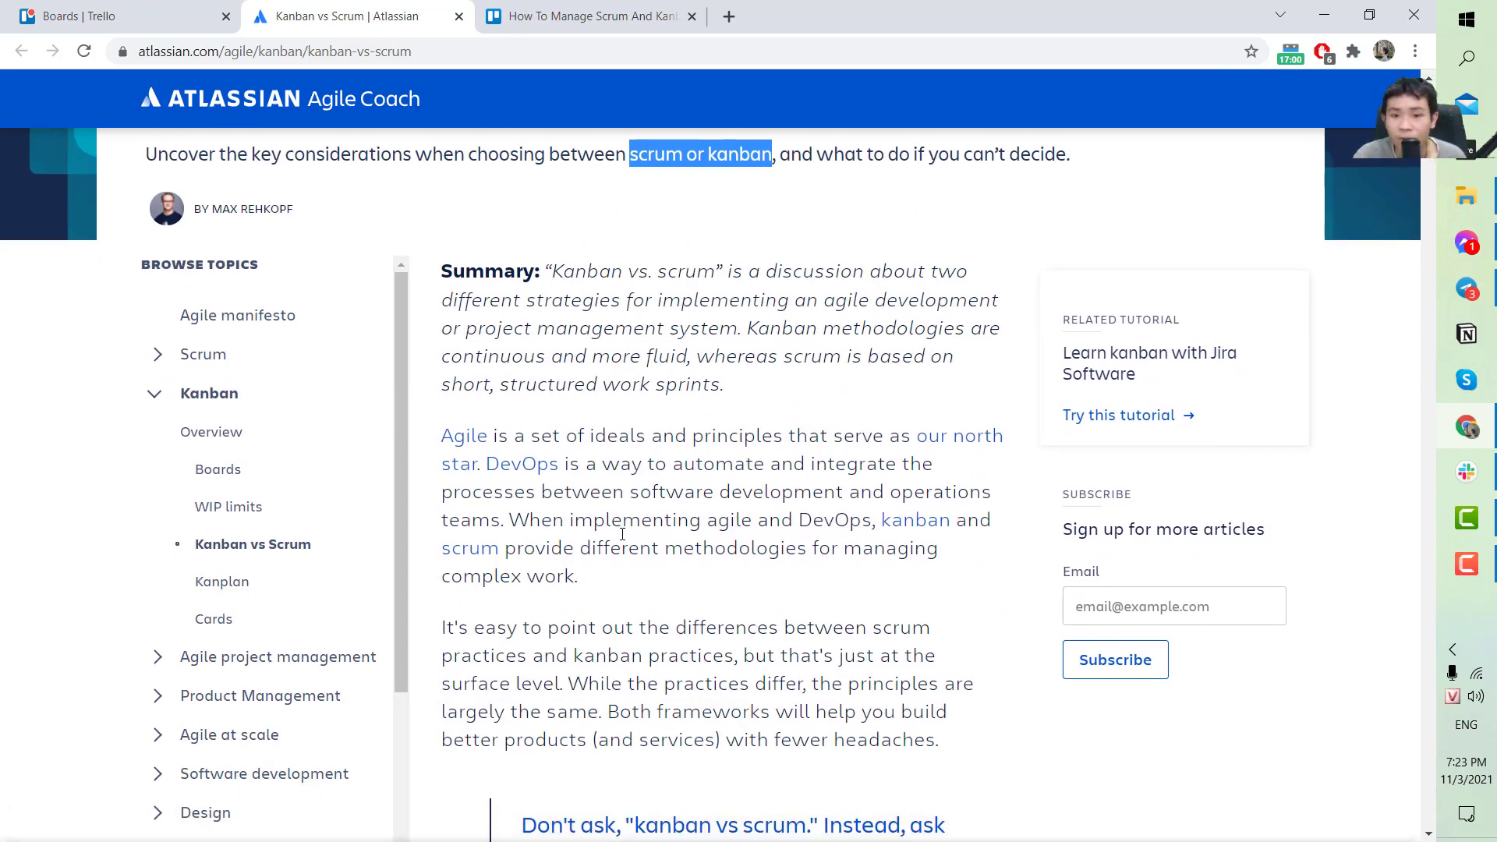
pyautogui.scroll(-1, 691, 615)
pyautogui.scroll(-3, 691, 616)
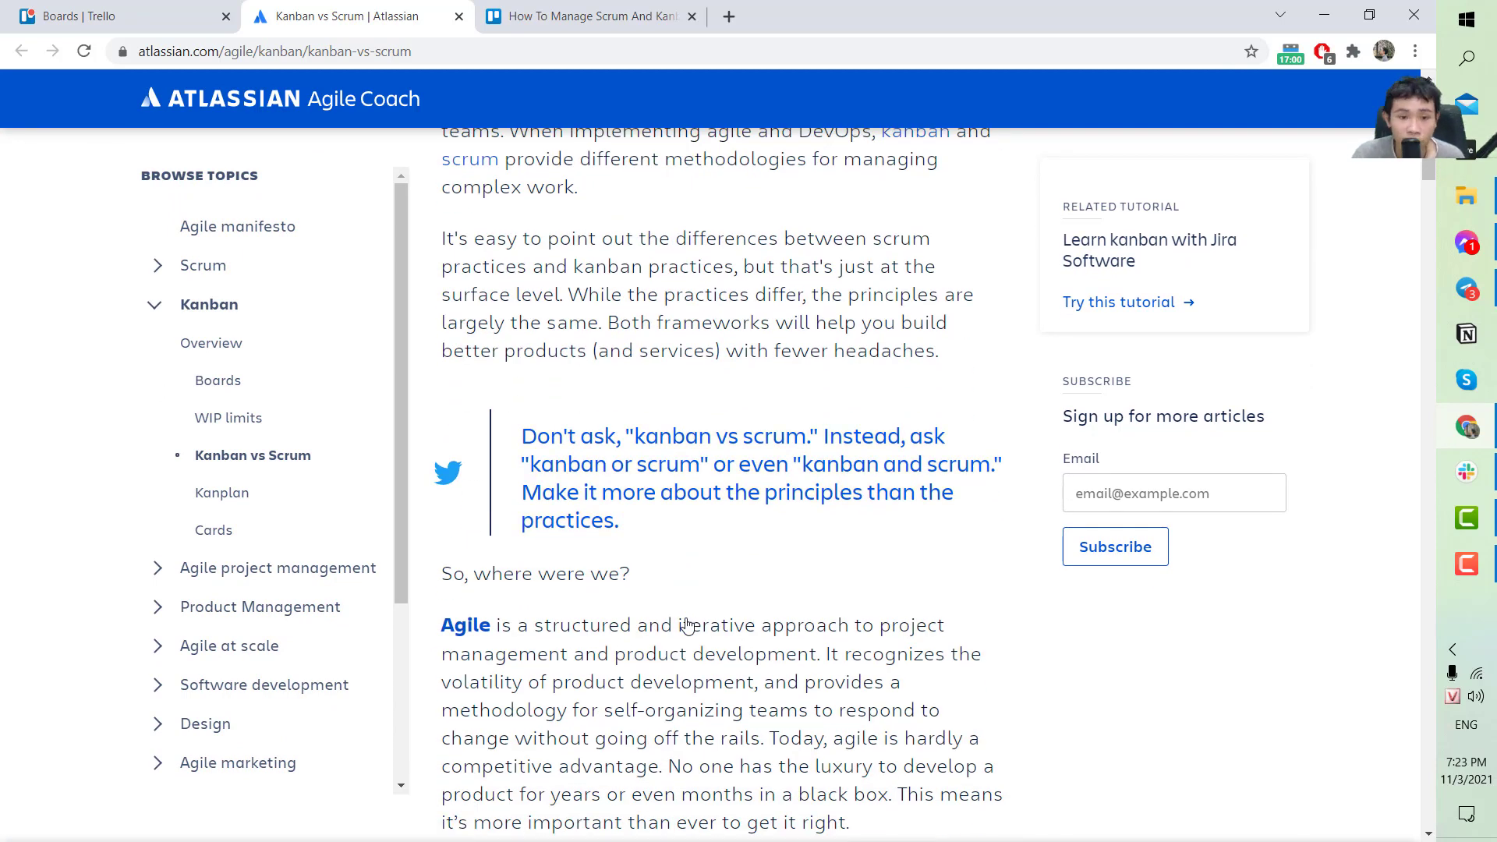
pyautogui.scroll(5, 686, 624)
pyautogui.scroll(1, 687, 619)
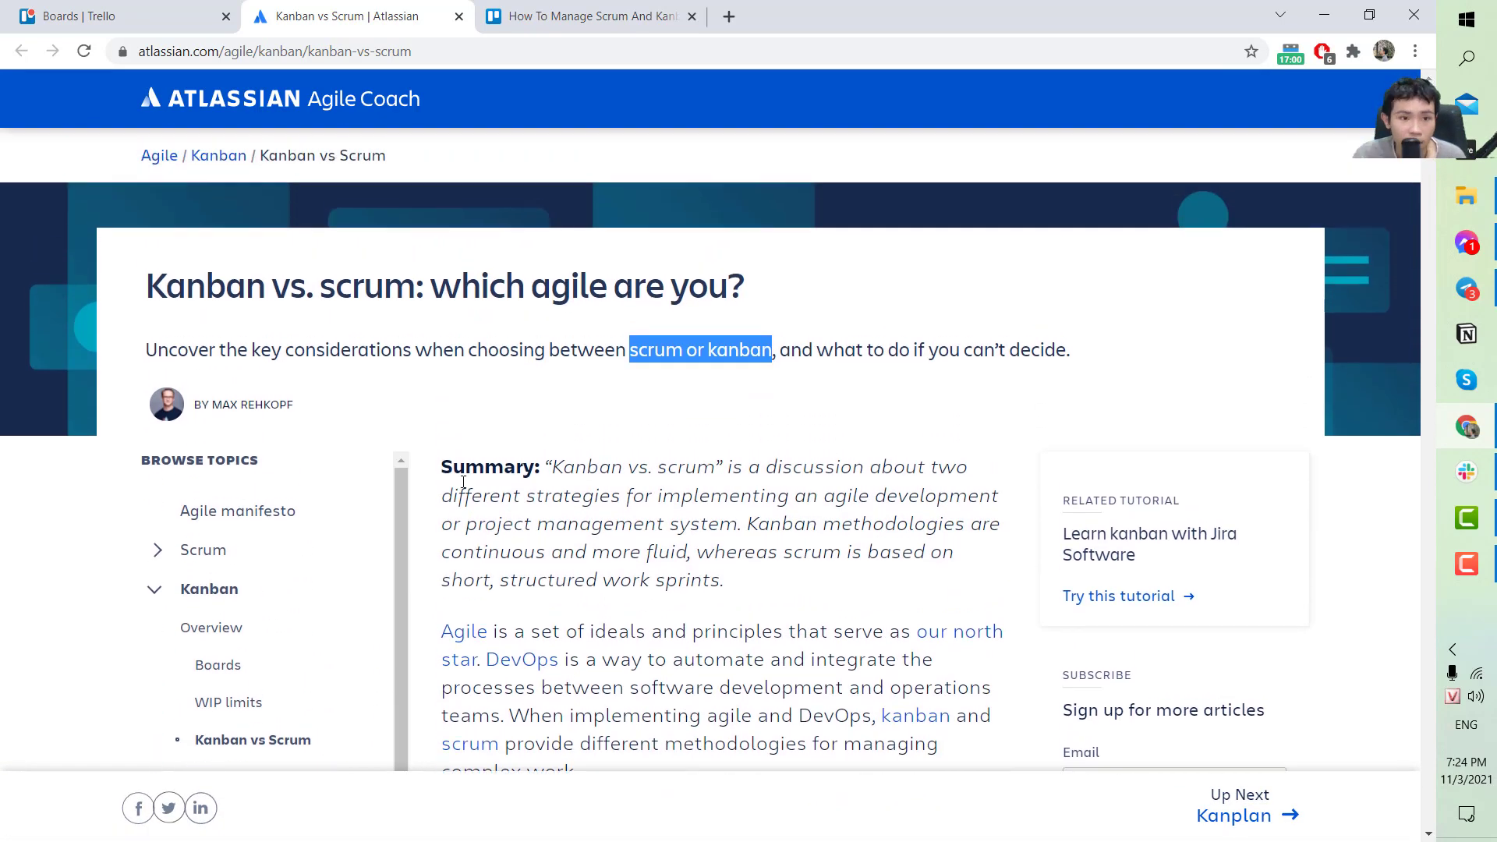
pyautogui.doubleClick(368, 299)
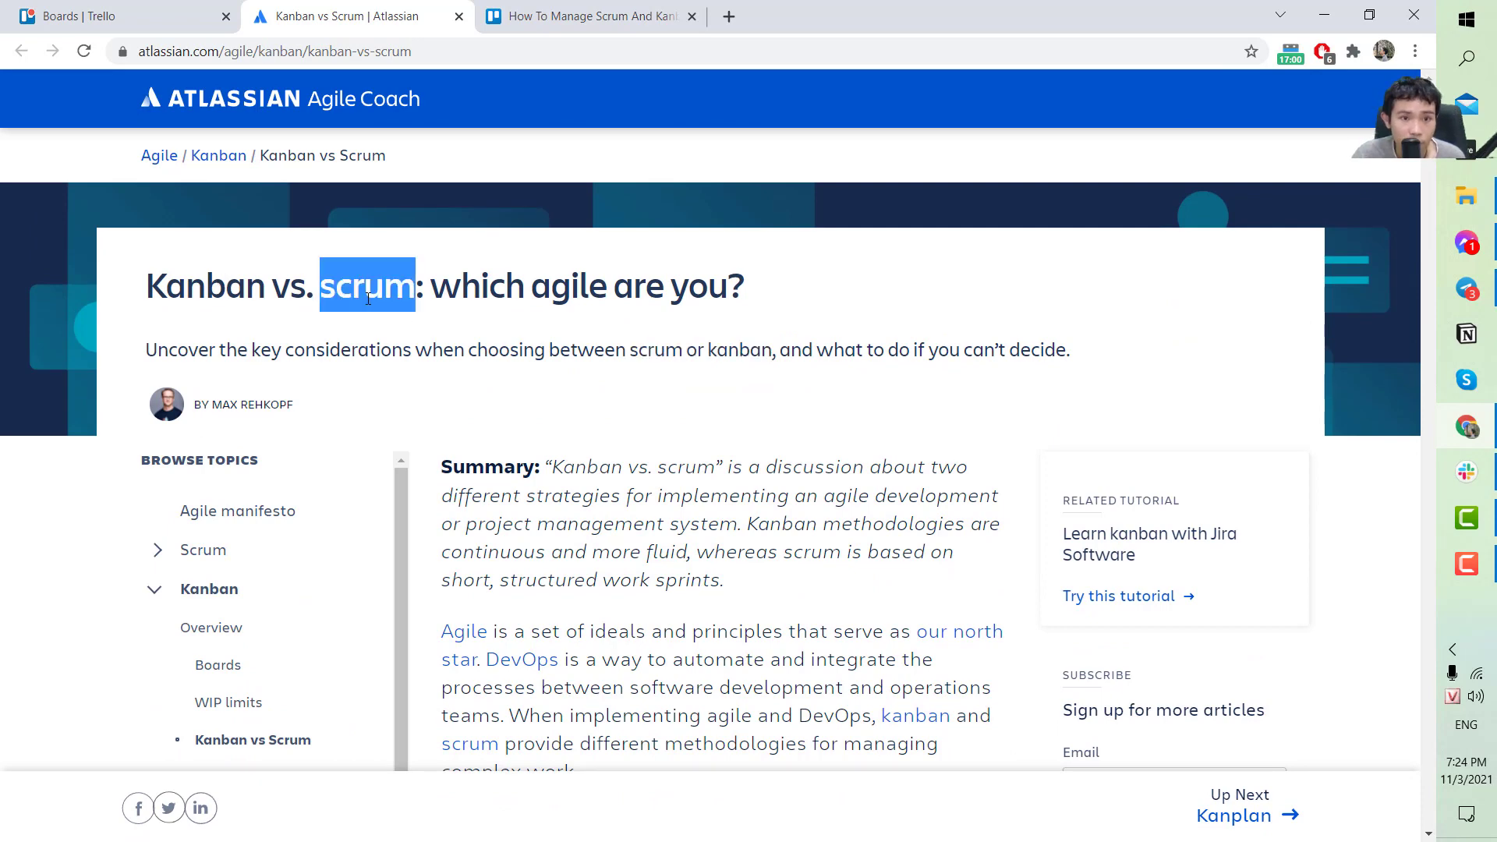
pyautogui.scroll(-1, 568, 478)
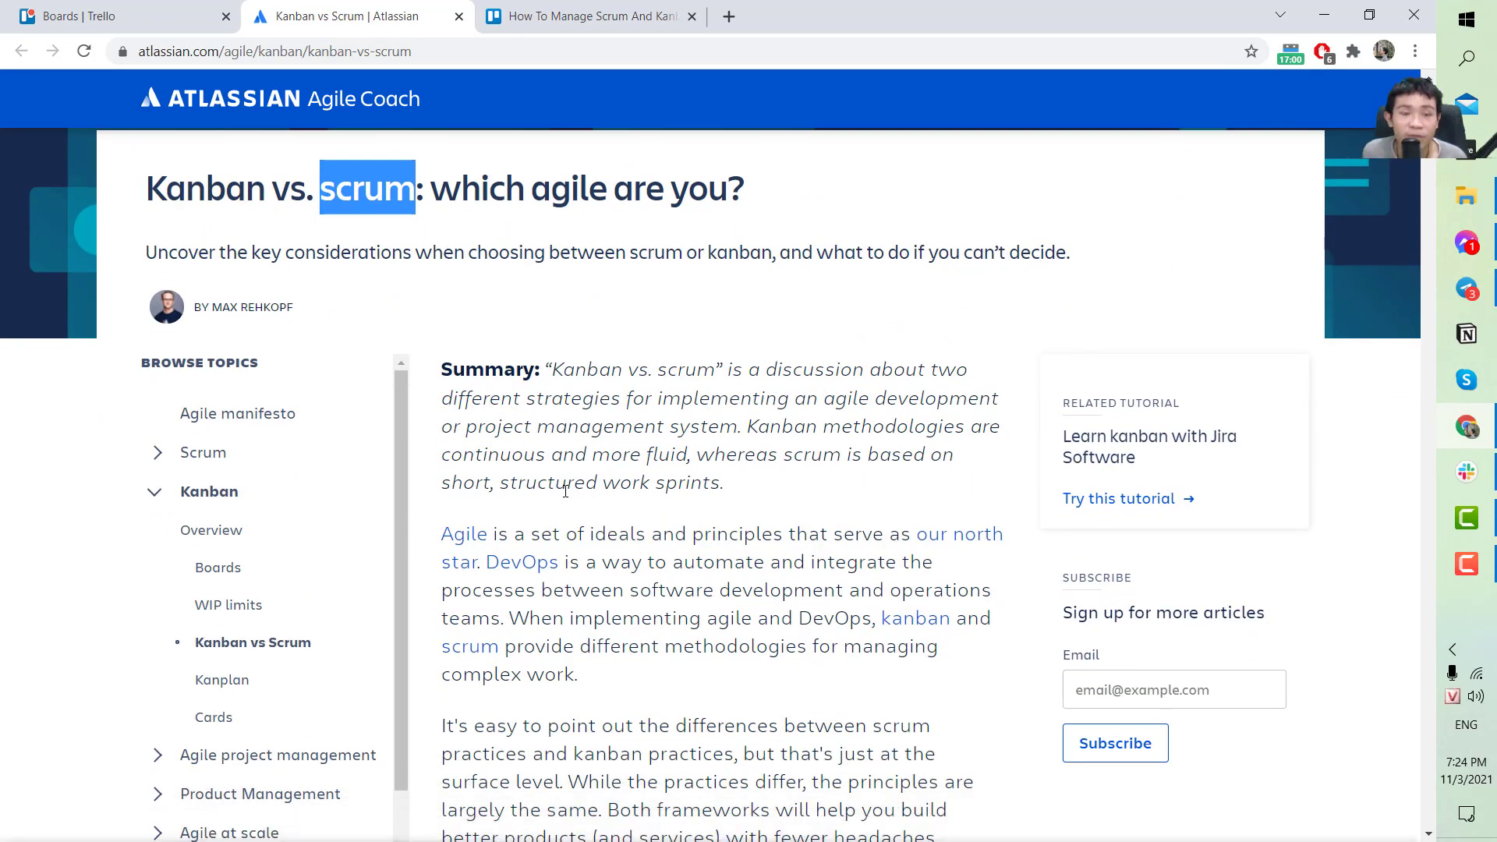
pyautogui.scroll(-8, 566, 493)
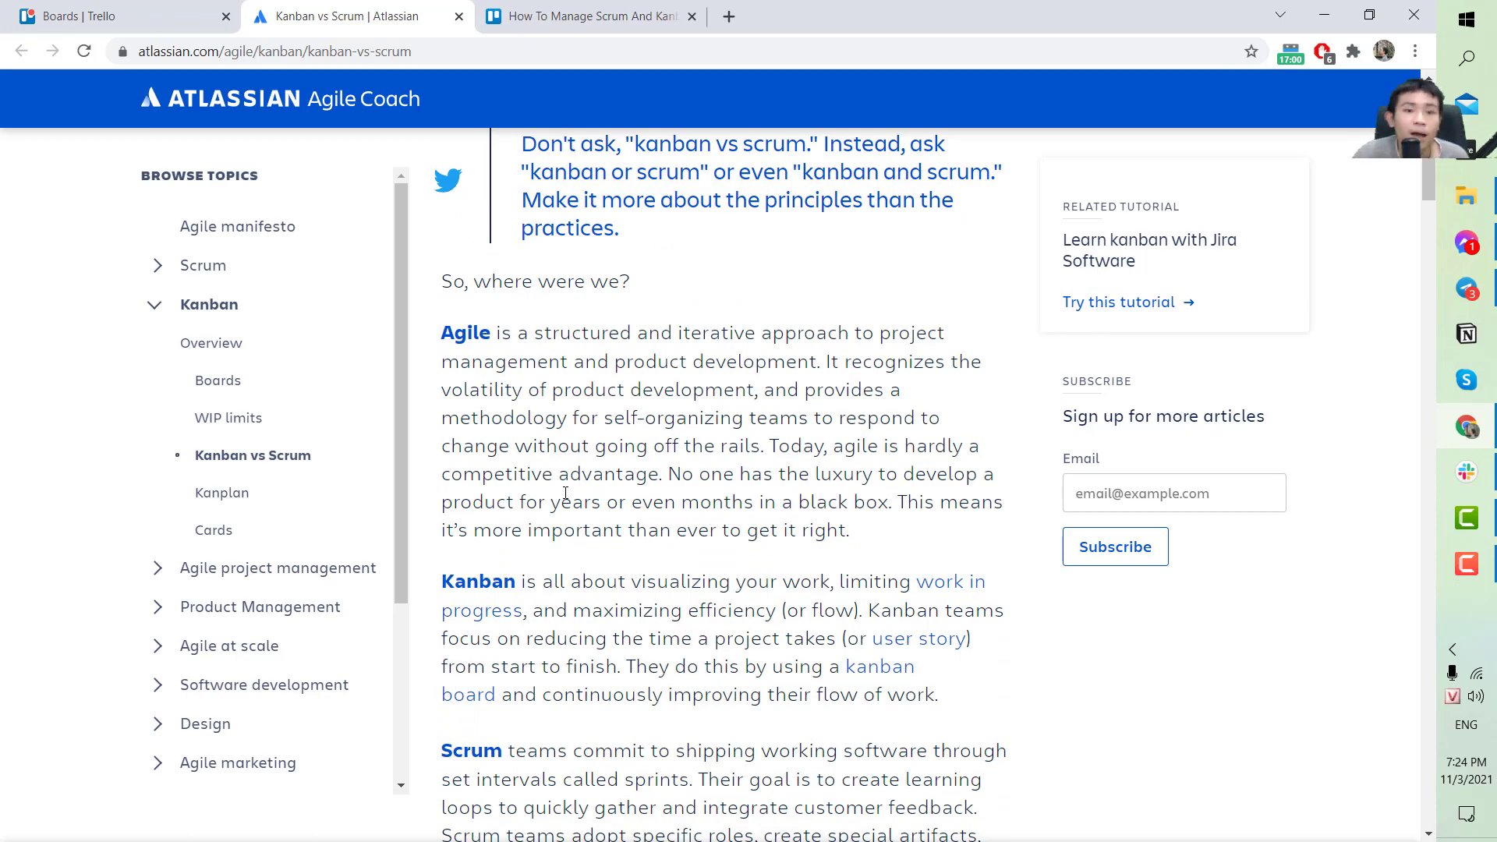
pyautogui.scroll(-1, 497, 443)
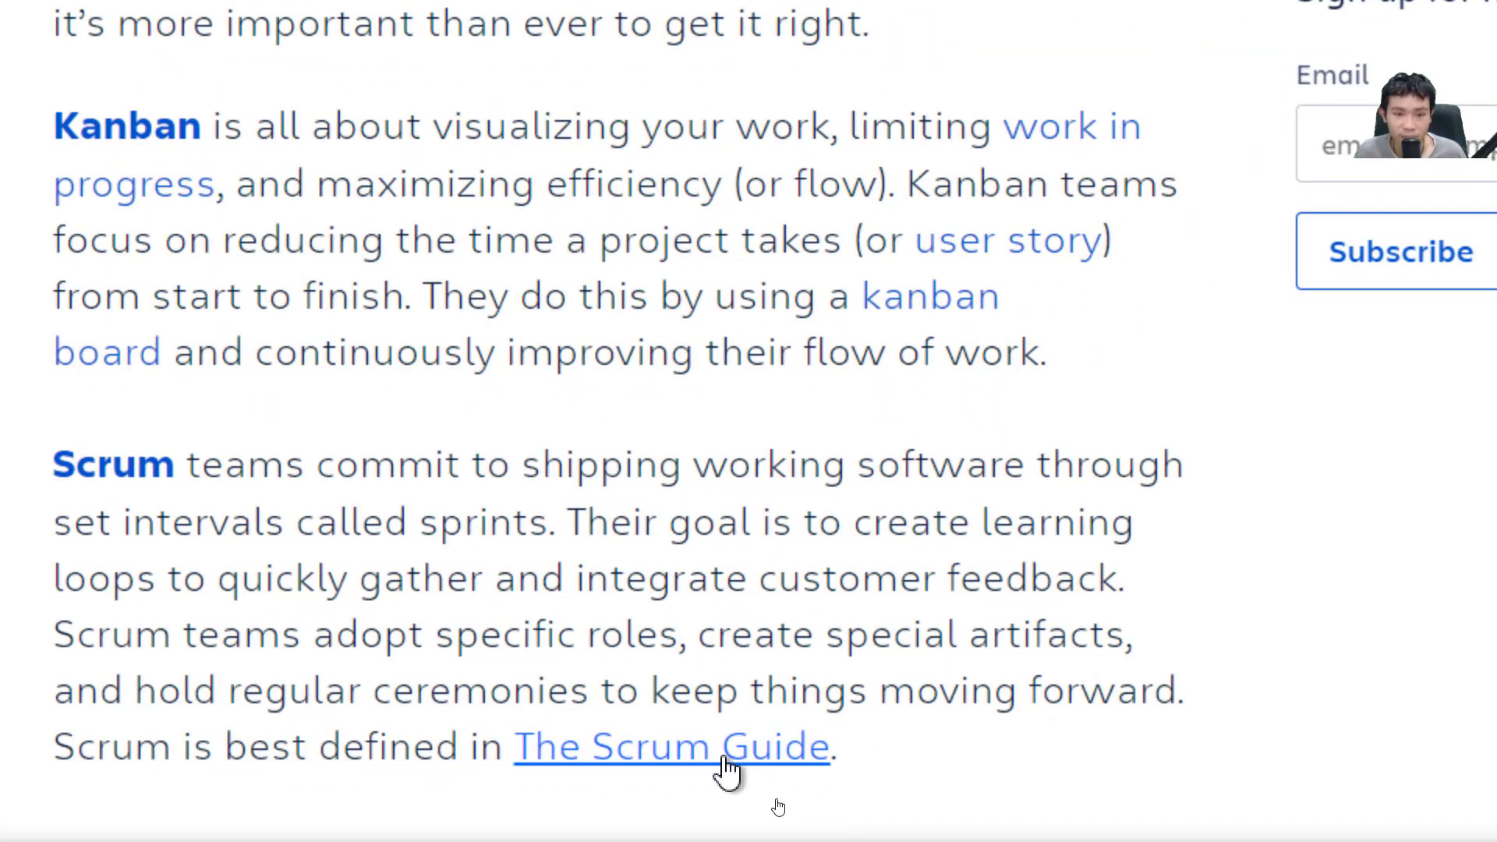
# Scroll back and forth through the Scrum vs. Kanban table of cadence, releases, roles and metrics.
pyautogui.scroll(-3, 727, 780)
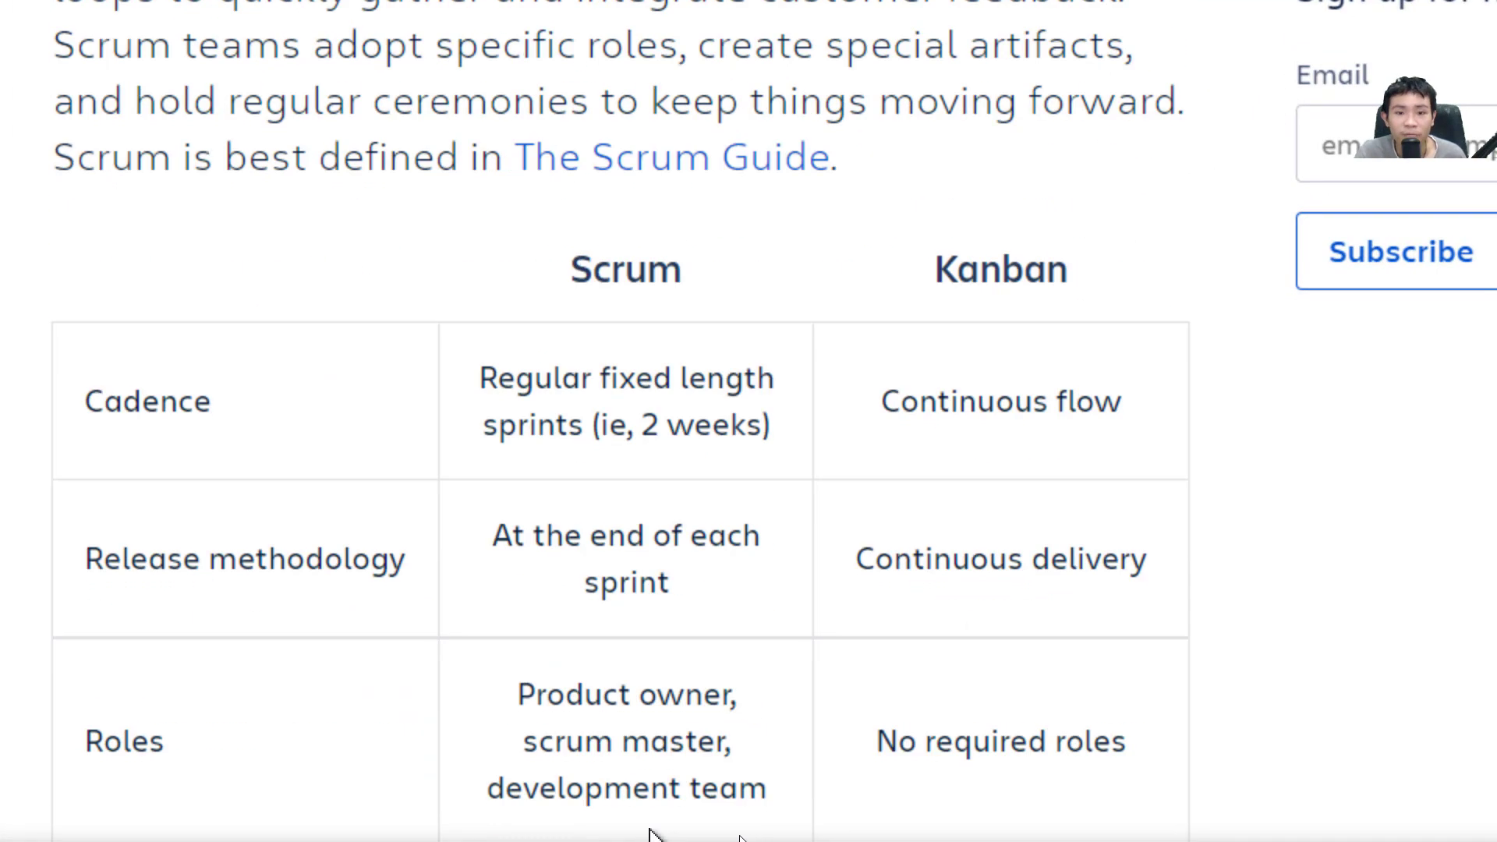
pyautogui.scroll(3, 649, 835)
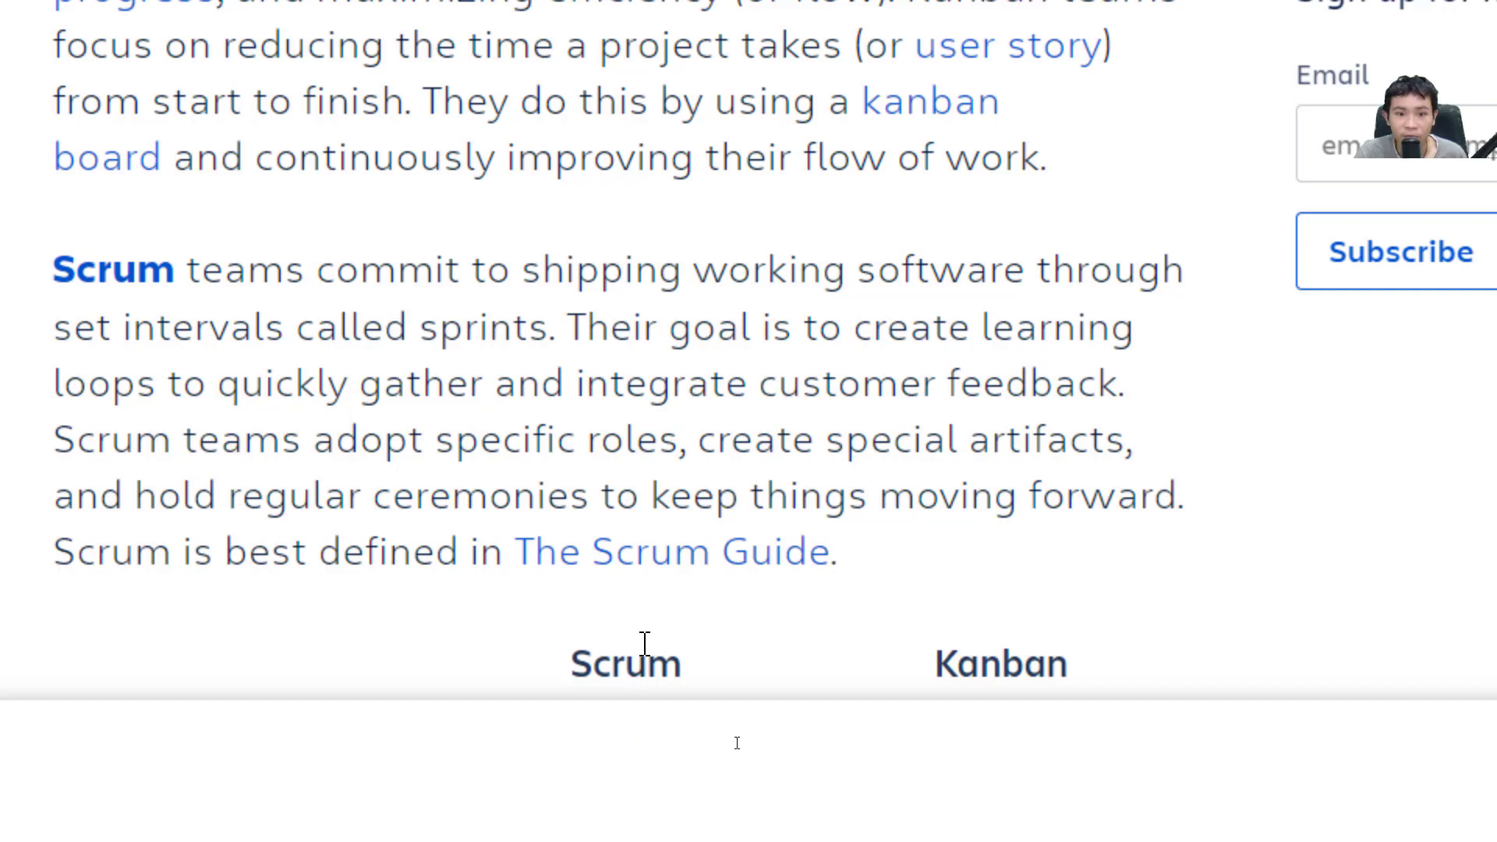
pyautogui.scroll(-3, 645, 658)
pyautogui.scroll(1, 647, 657)
pyautogui.scroll(1, 644, 651)
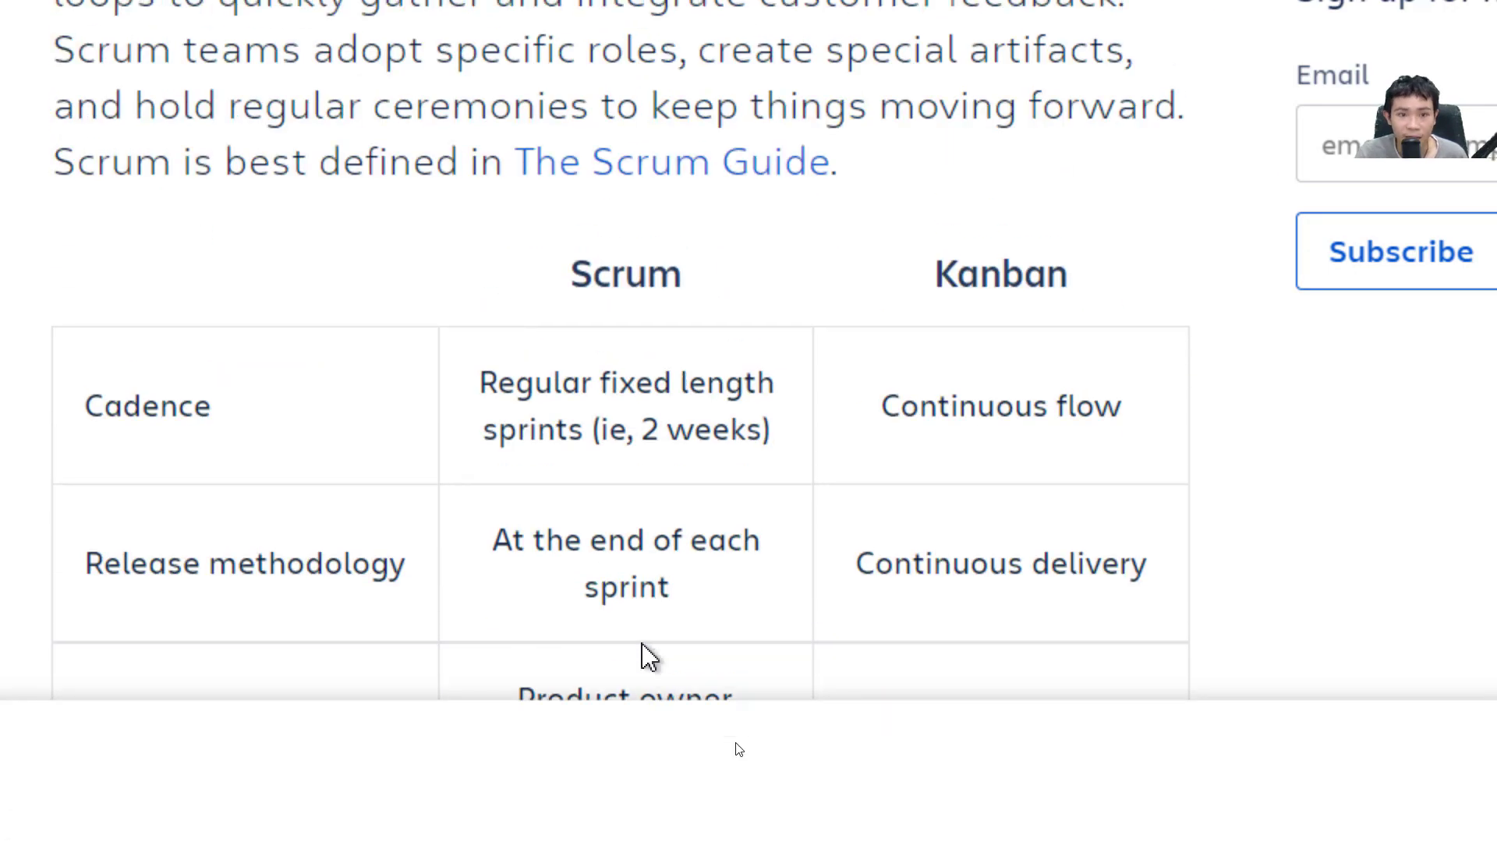
pyautogui.scroll(-4, 624, 574)
pyautogui.scroll(1, 621, 572)
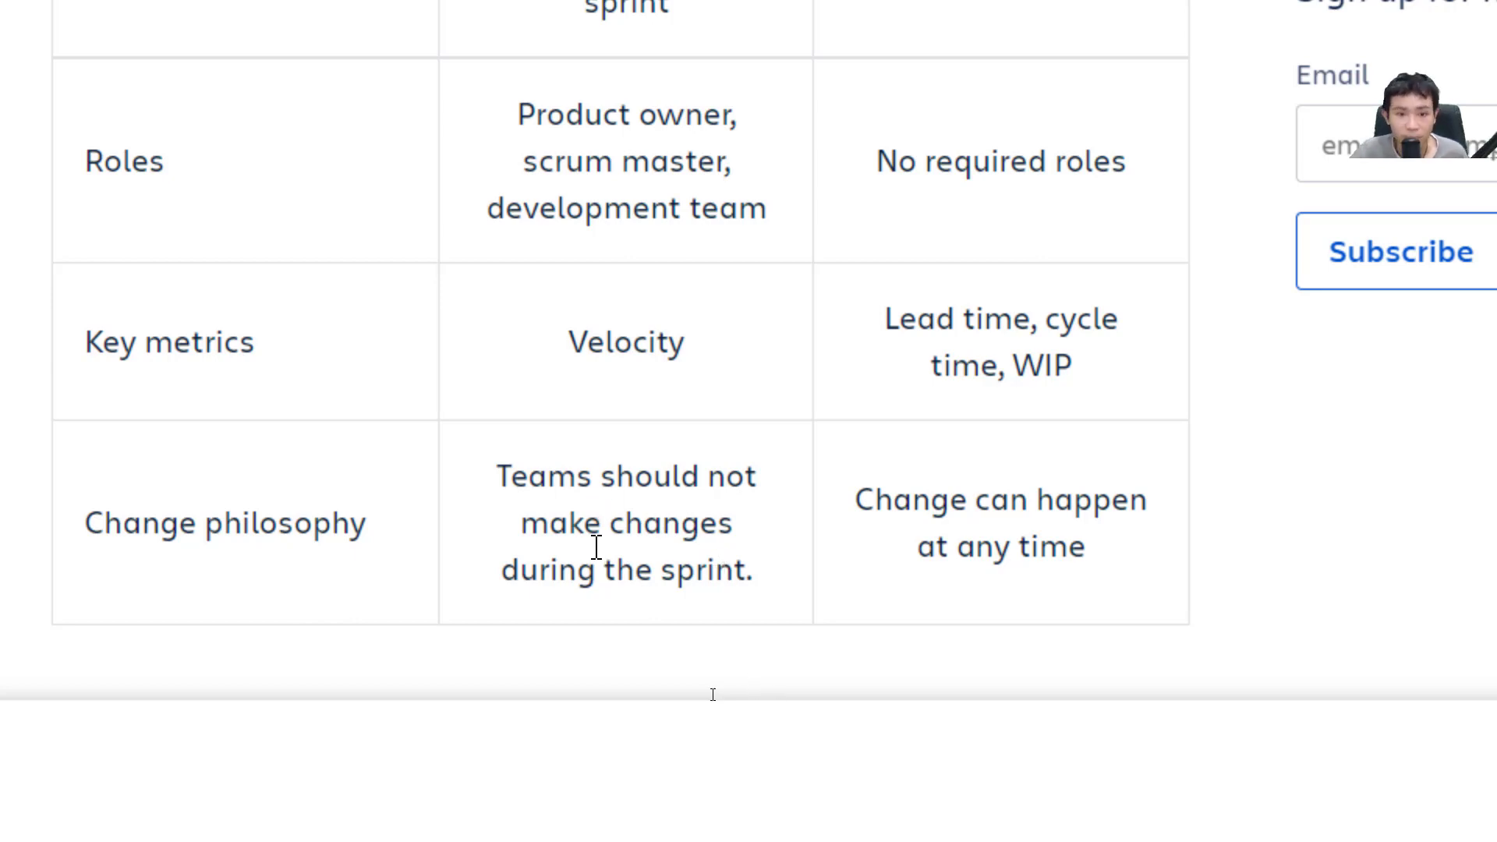
pyautogui.scroll(3, 597, 546)
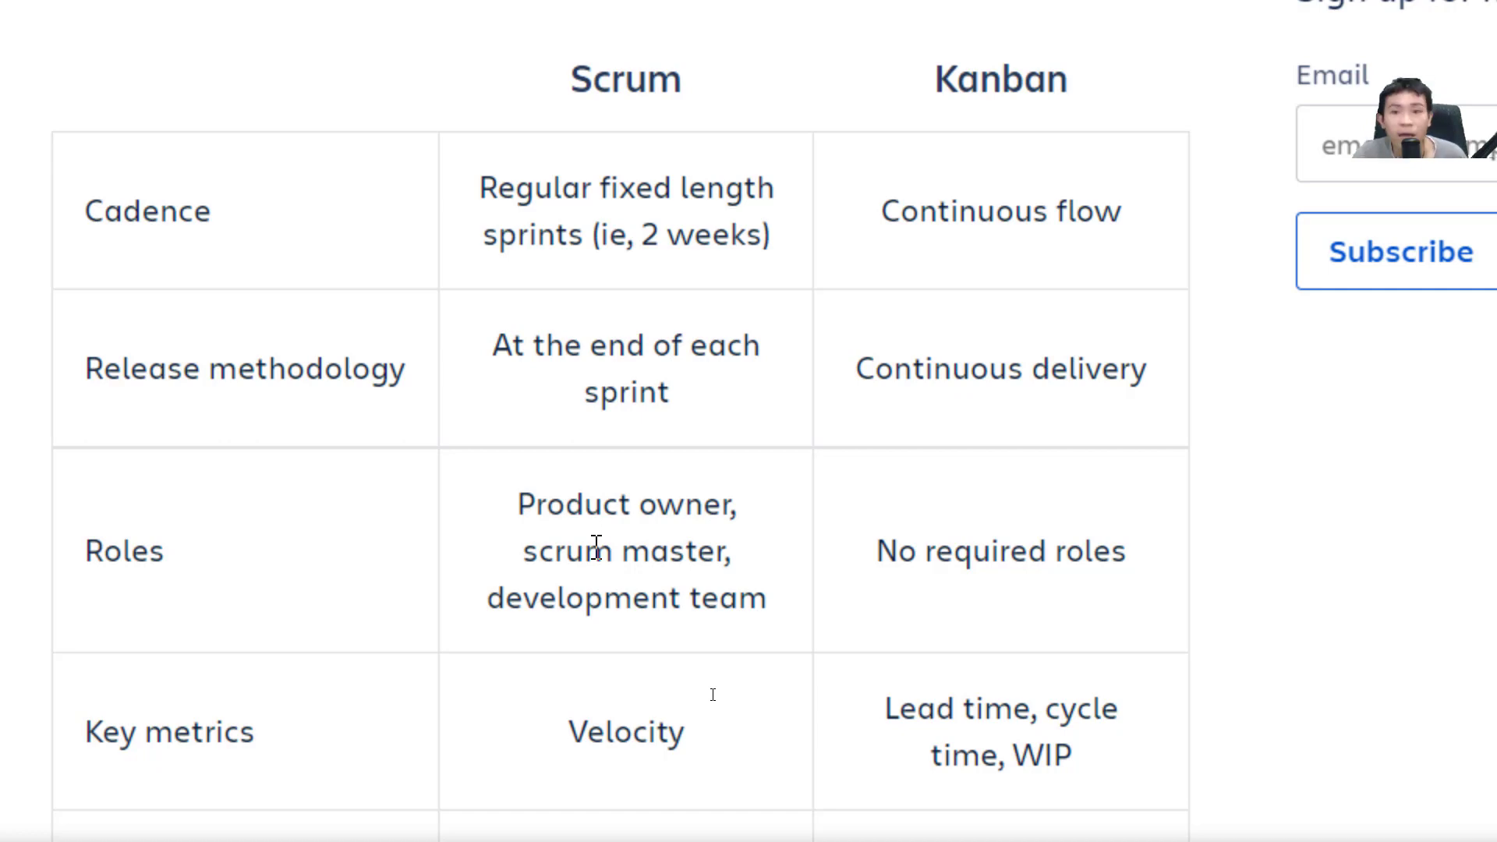
pyautogui.scroll(1, 882, 154)
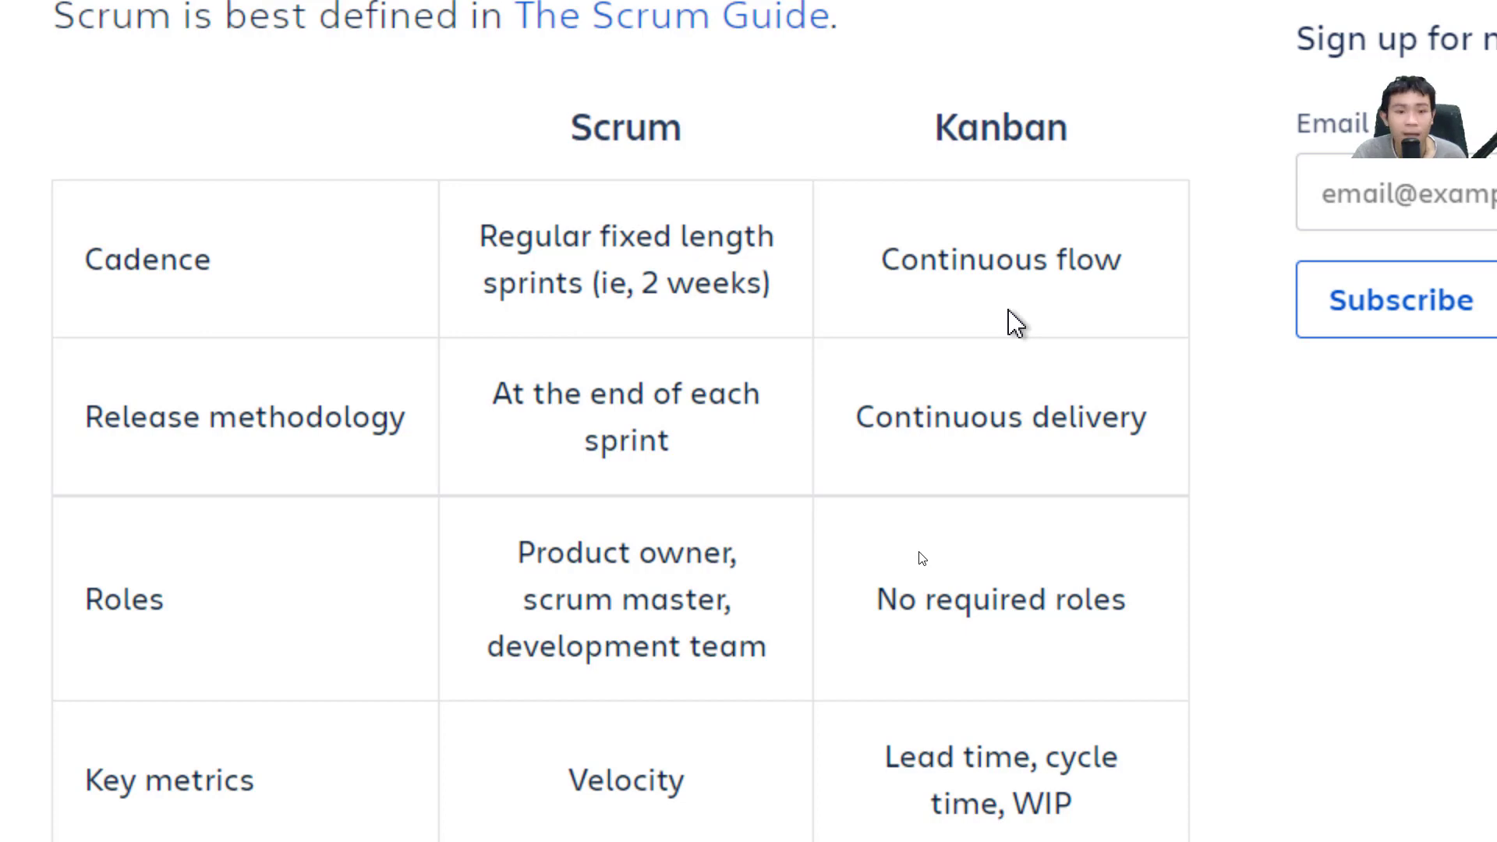
# Settle on the principles-over-practices quote and the paragraph defining Agile.
pyautogui.scroll(-2, 1012, 323)
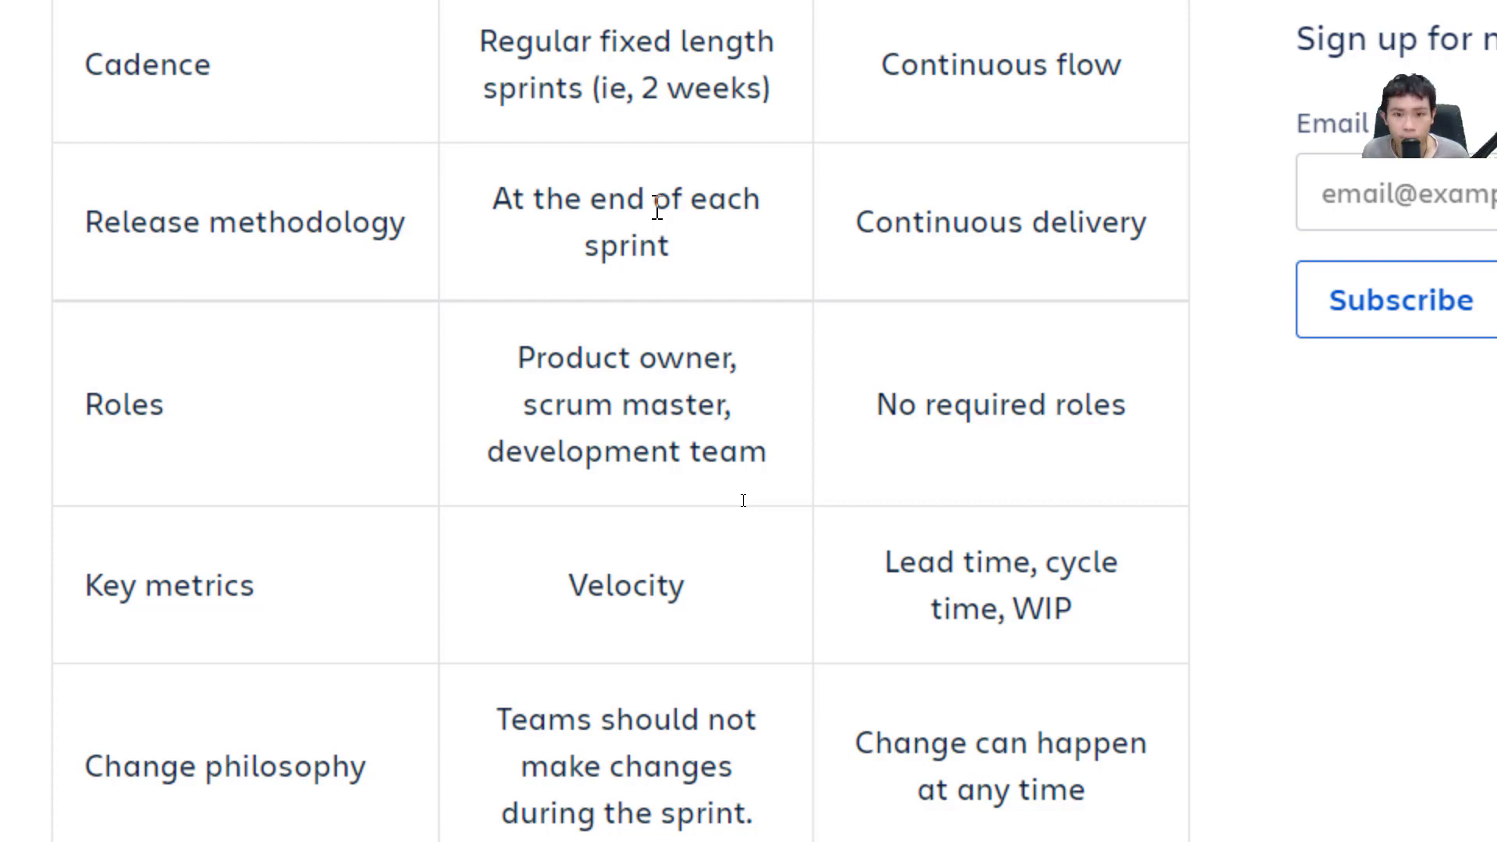
pyautogui.scroll(-4, 801, 478)
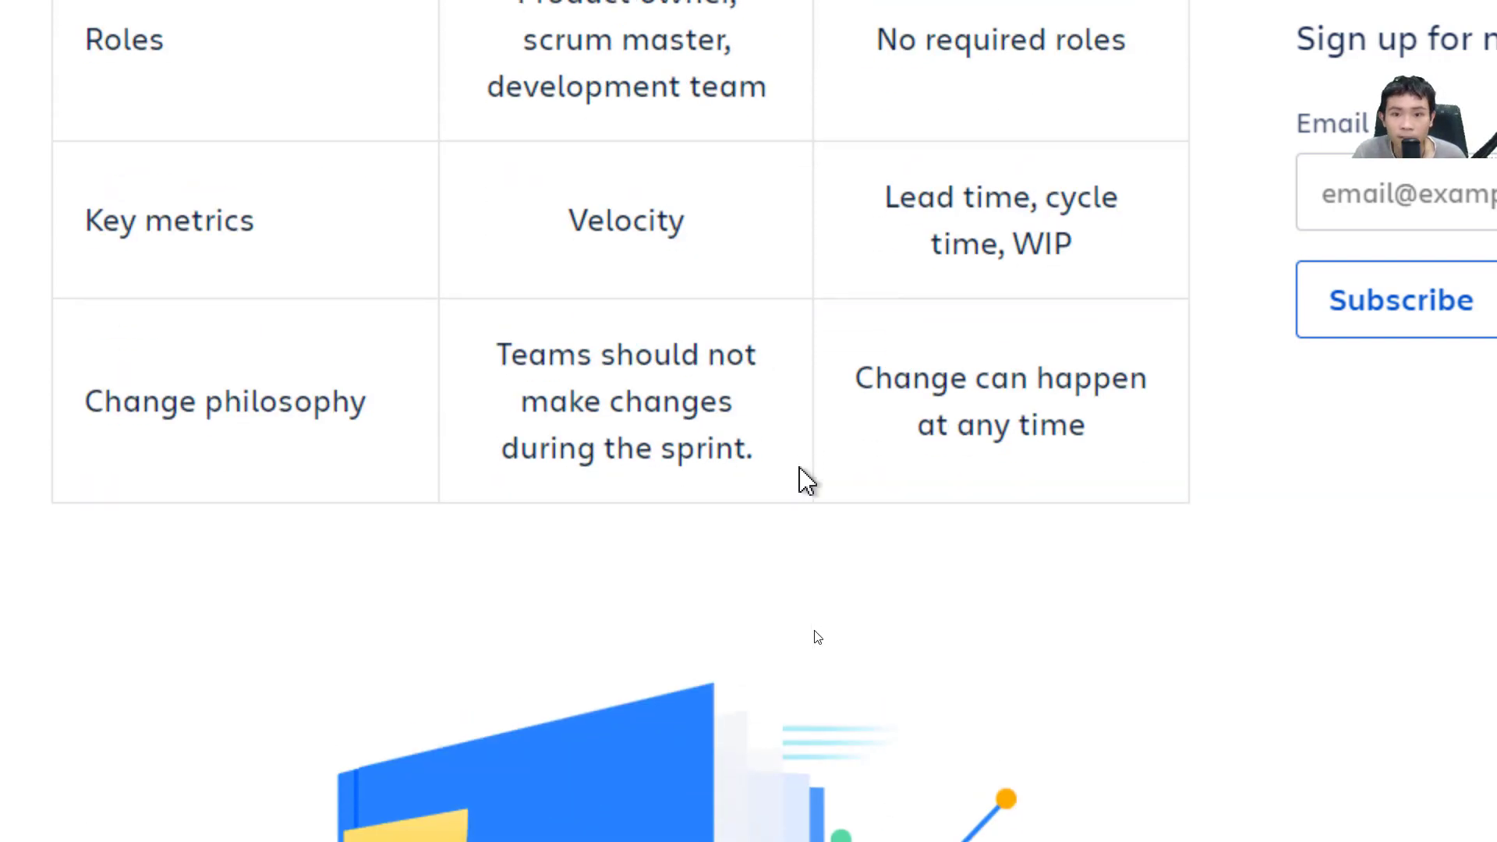
pyautogui.scroll(-1, 805, 480)
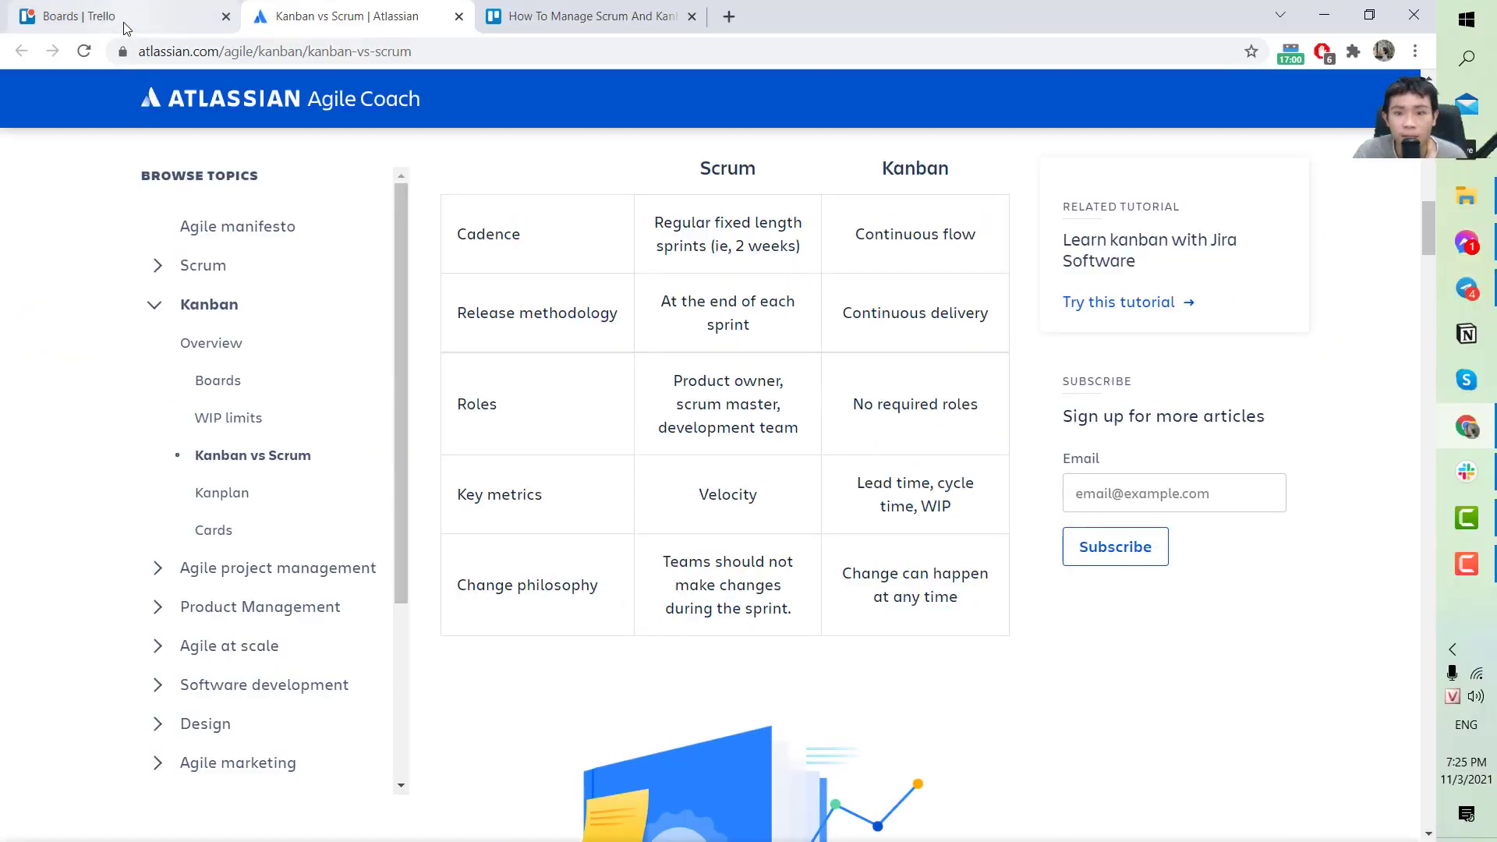
pyautogui.scroll(4, 831, 580)
pyautogui.scroll(6, 831, 580)
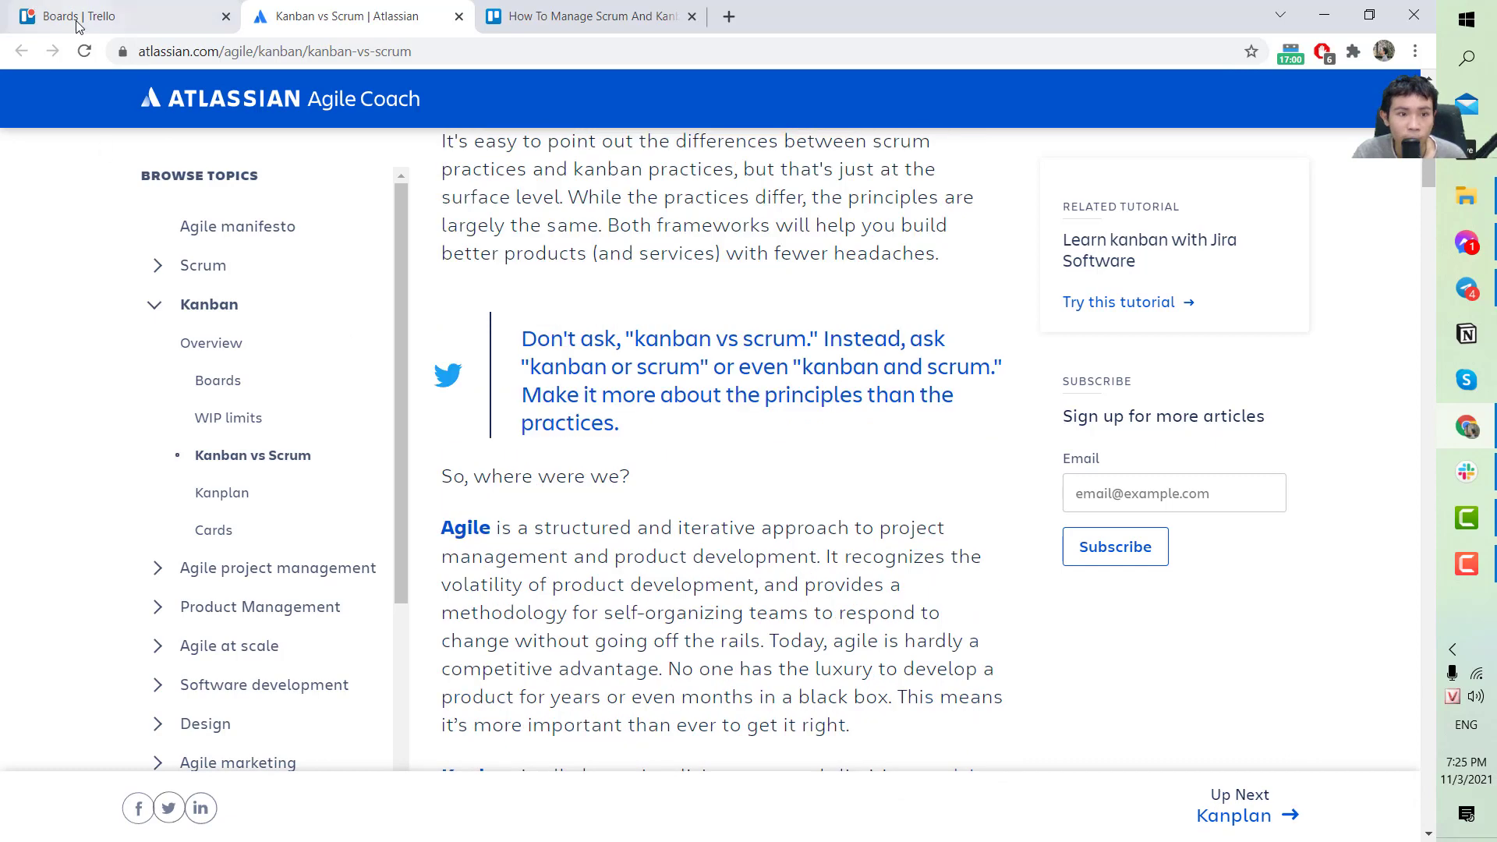
# Go to the Trello boards page and open the Kanban Template from Most popular templates.
pyautogui.click(78, 20)
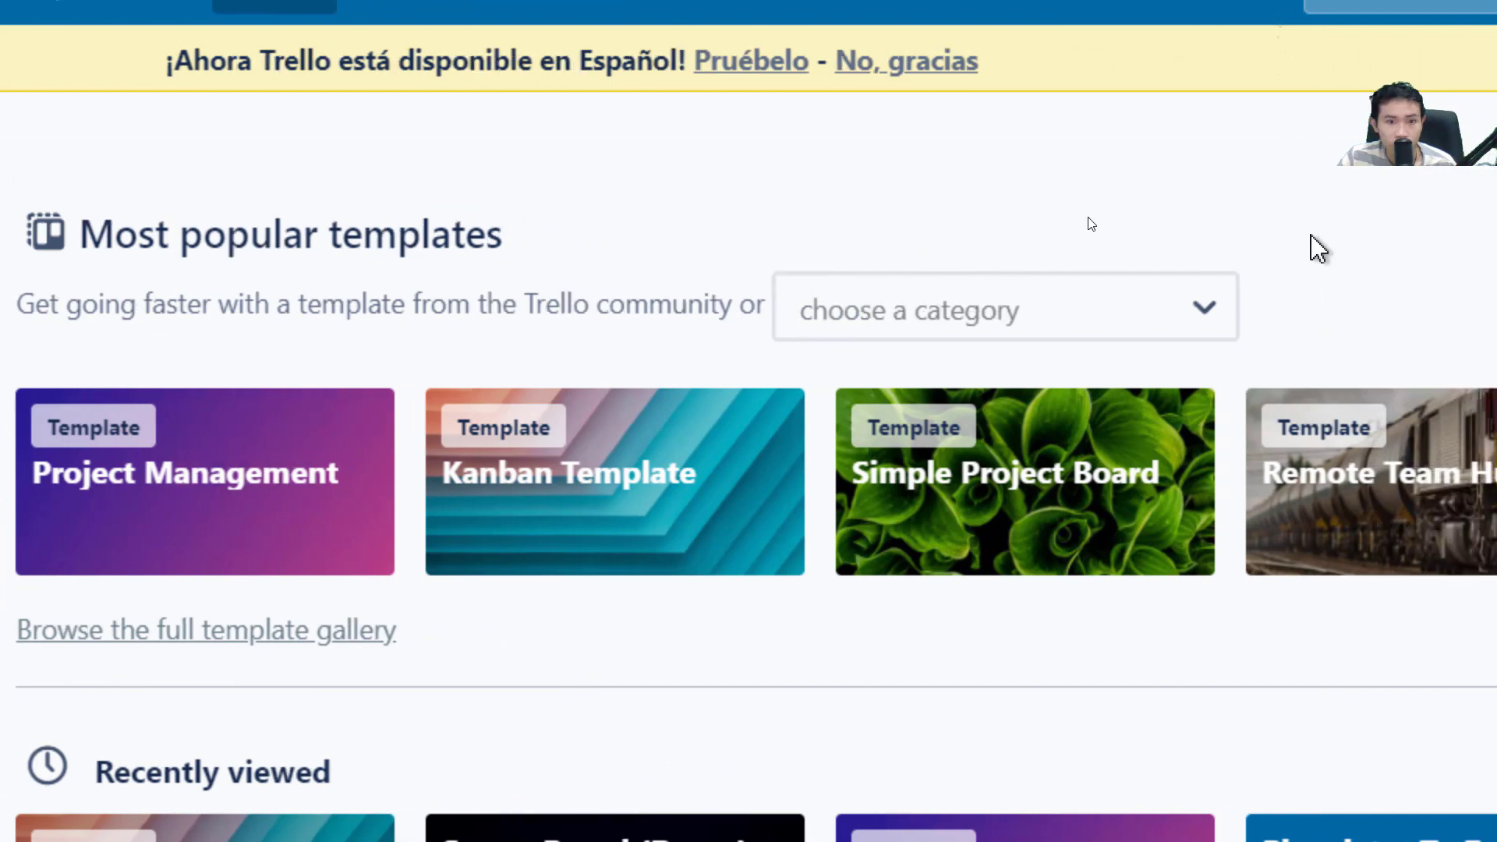
pyautogui.click(591, 525)
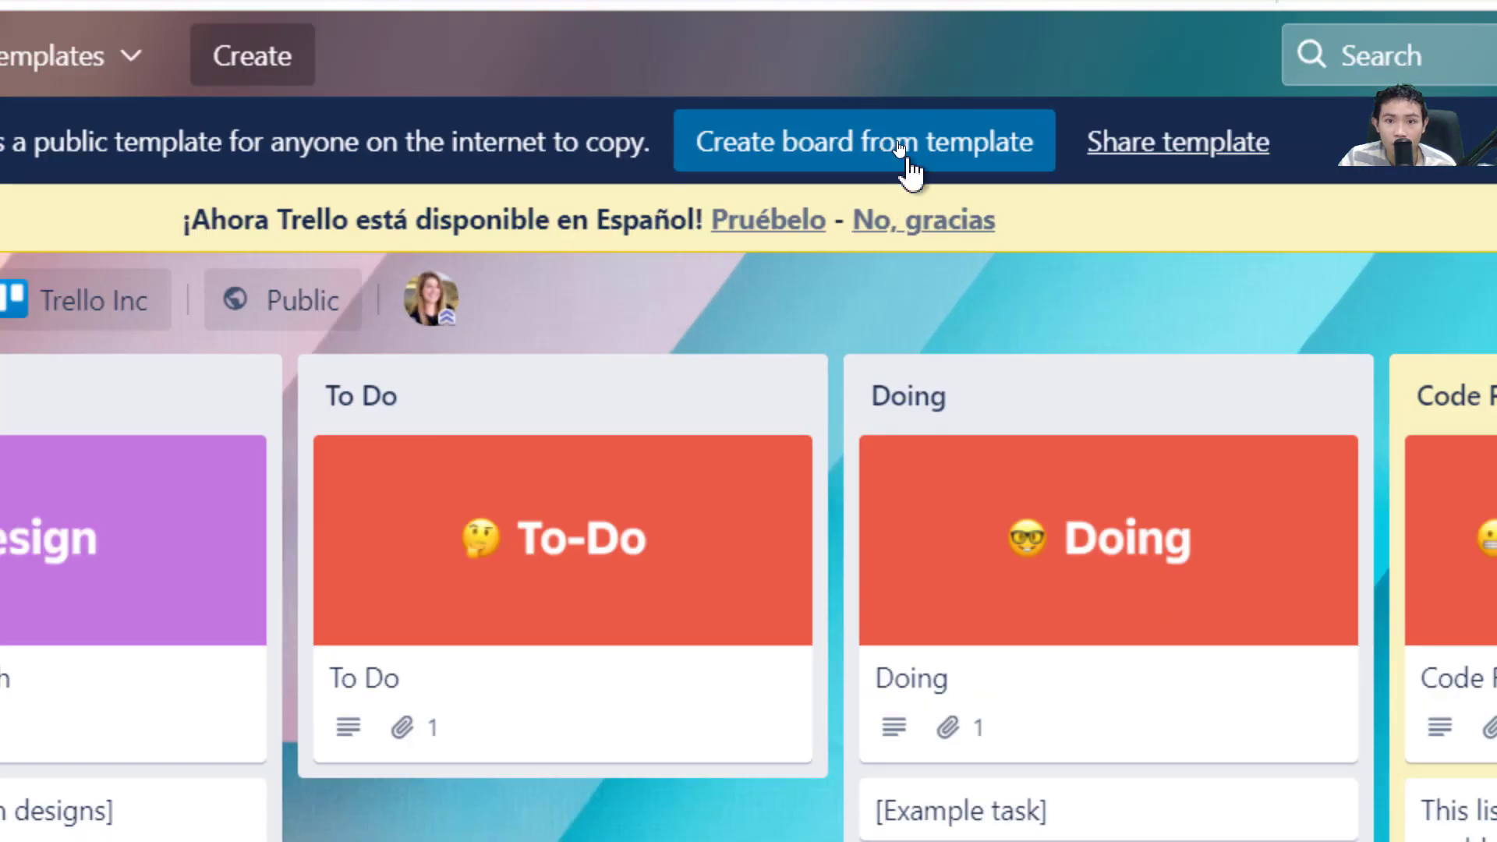
# Create a board titled 'Foodapp' from the Kanban Template, keeping its cards and template cards.
pyautogui.click(902, 147)
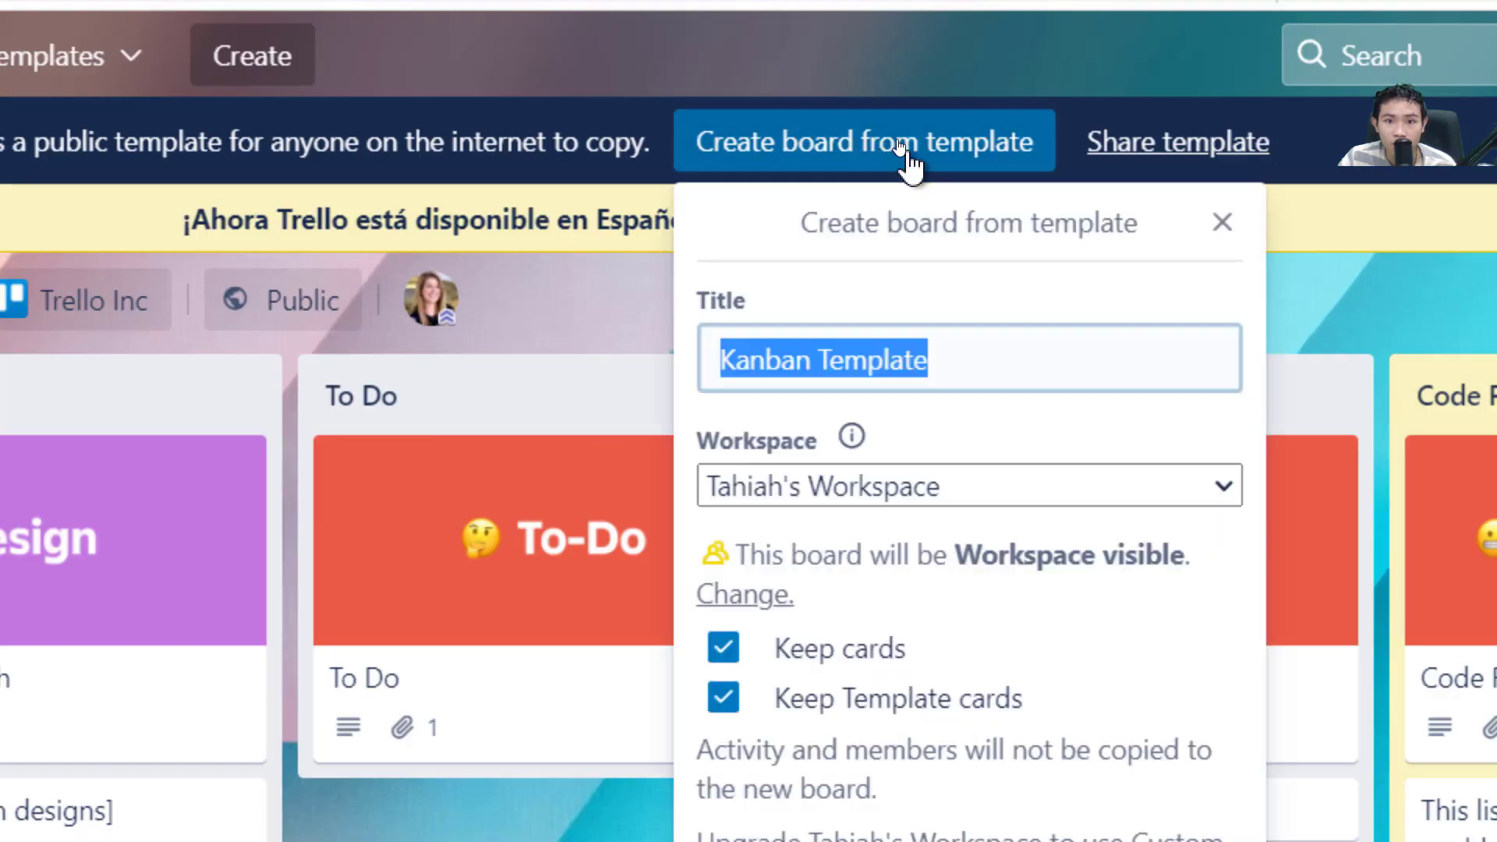
pyautogui.write('Food')
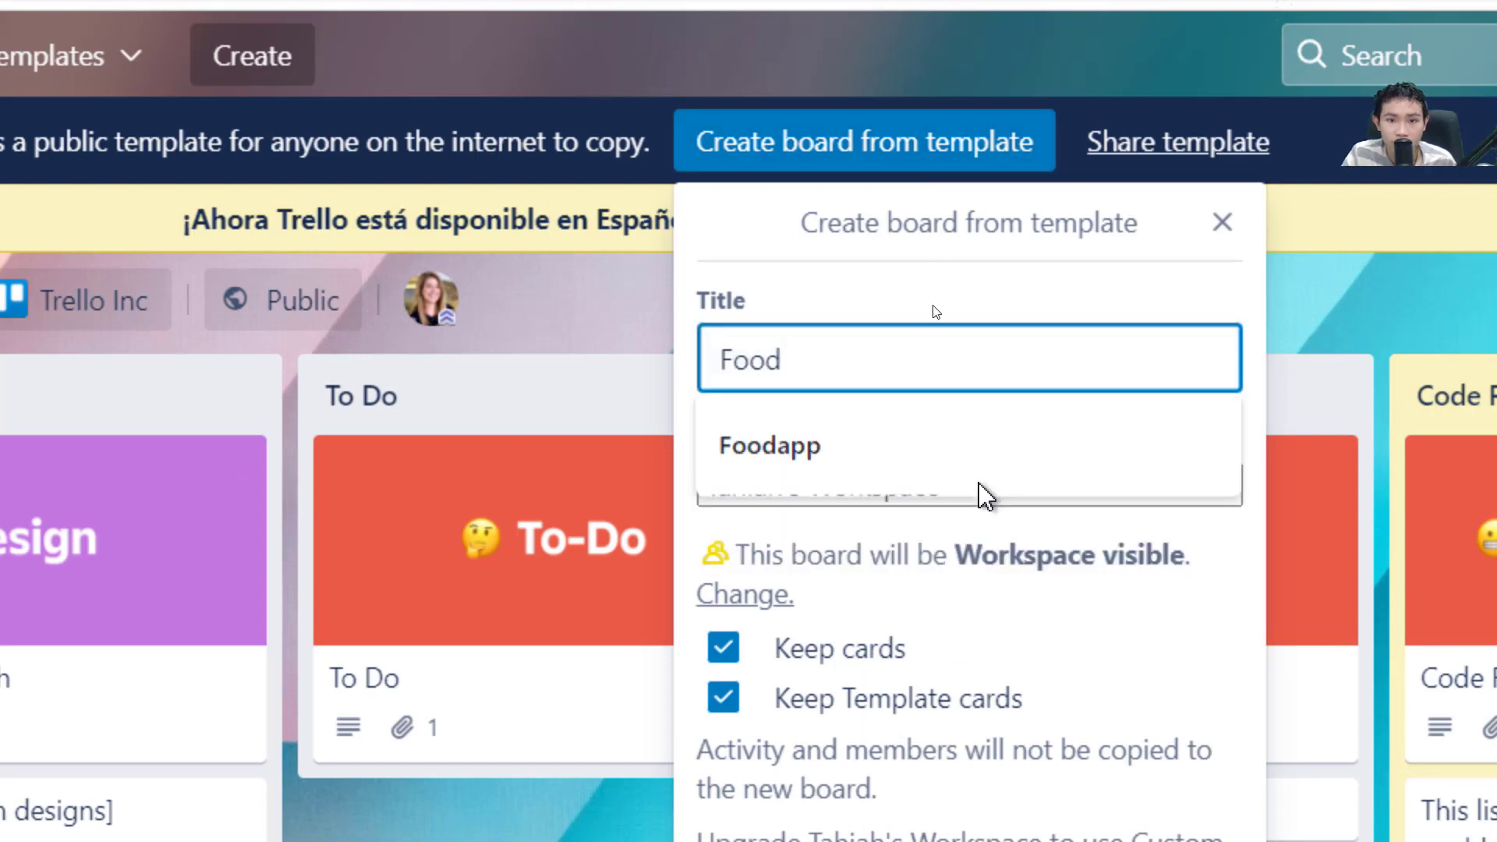
pyautogui.write('app')
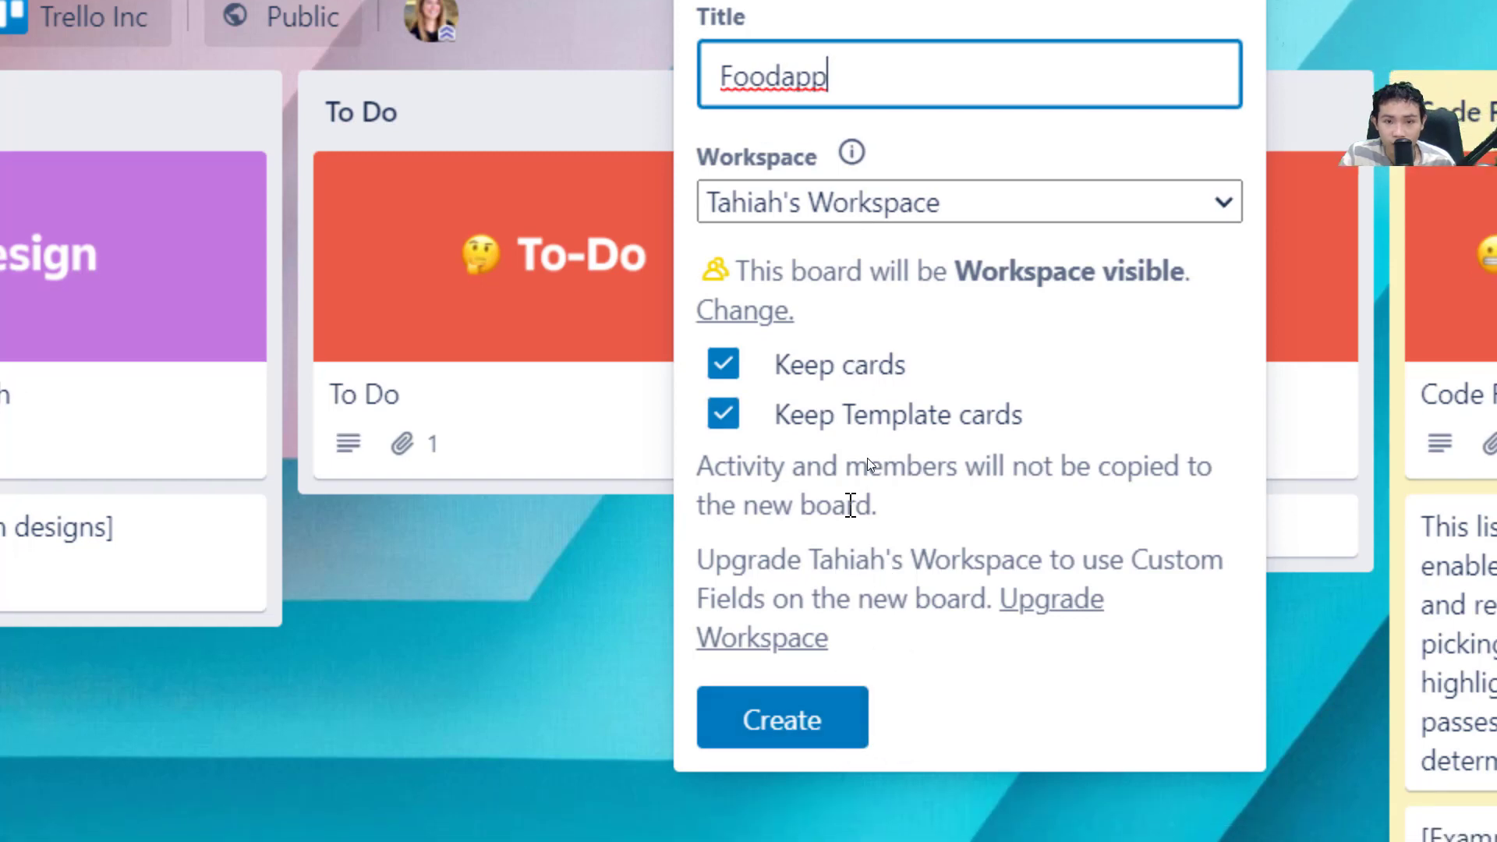
pyautogui.click(820, 716)
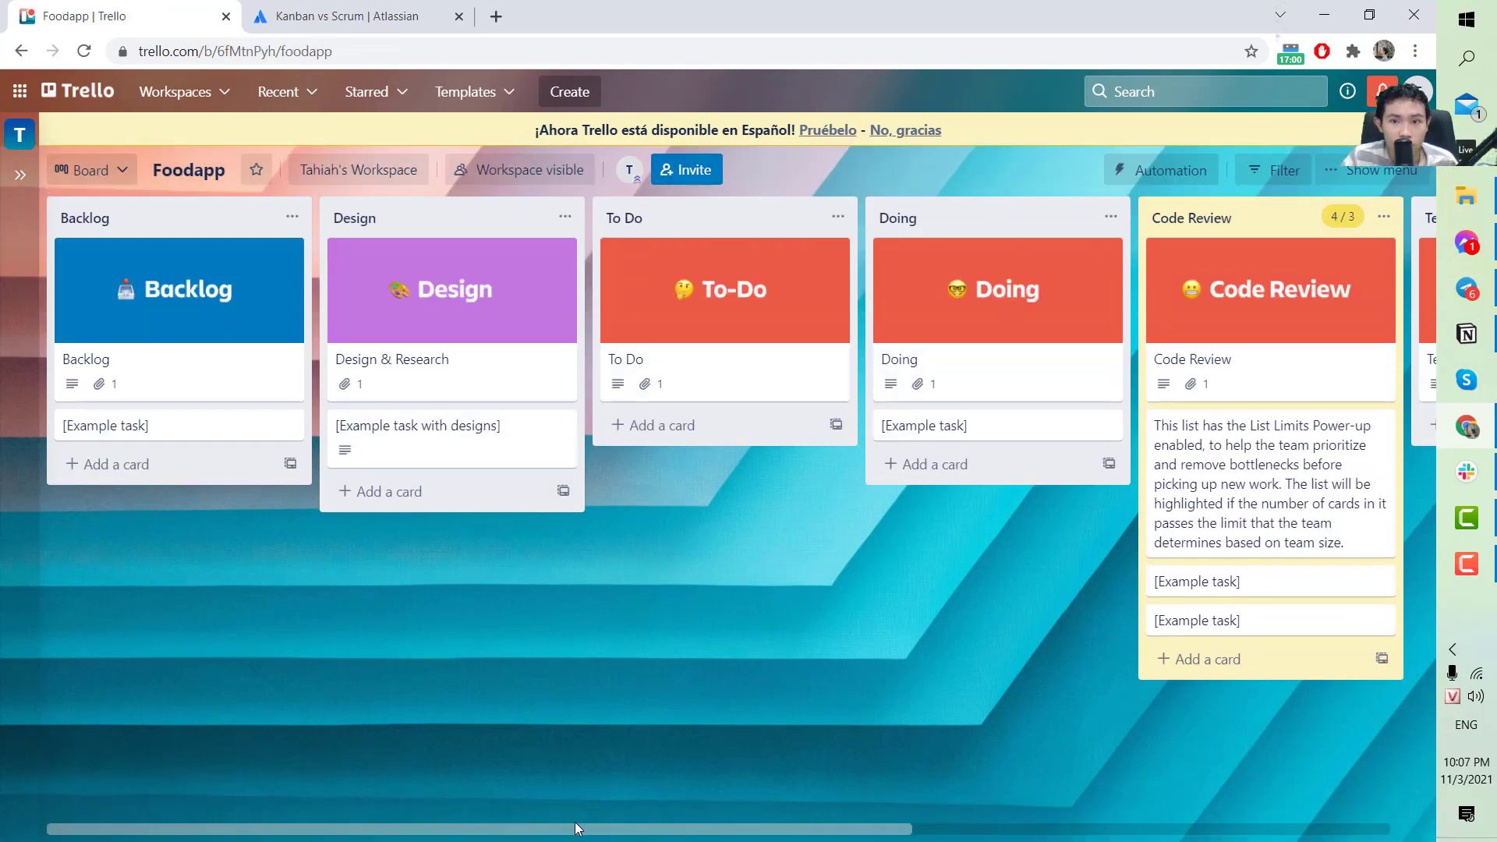
# Invite a teammate to Foodapp by their e-mail address, then start a shareable invite link.
pyautogui.moveTo(574, 825)
pyautogui.mouseDown()
pyautogui.moveTo(1187, 831)
pyautogui.moveTo(488, 833)
pyautogui.mouseUp()
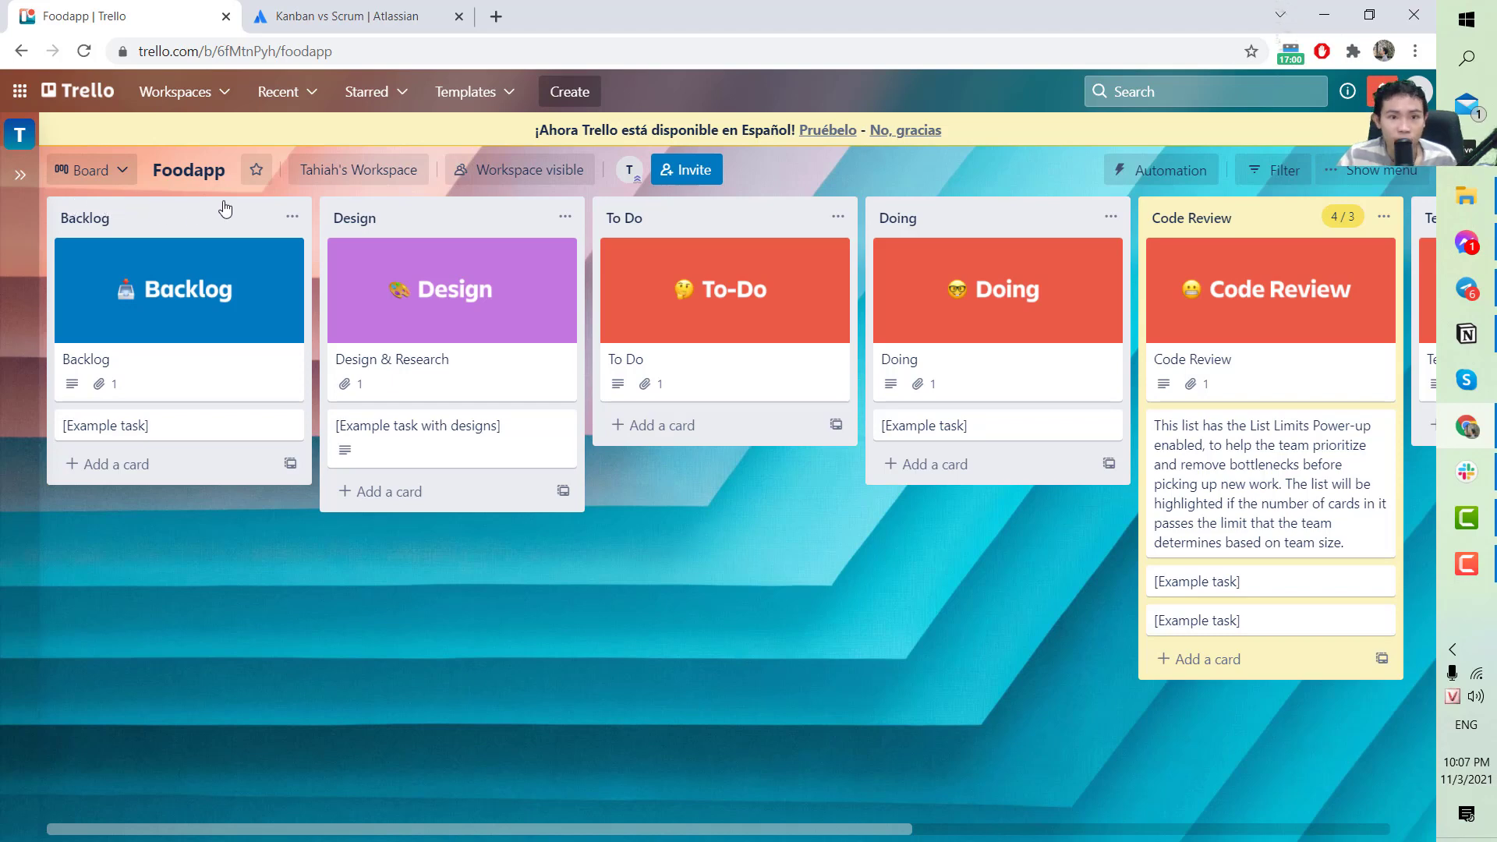
pyautogui.click(692, 172)
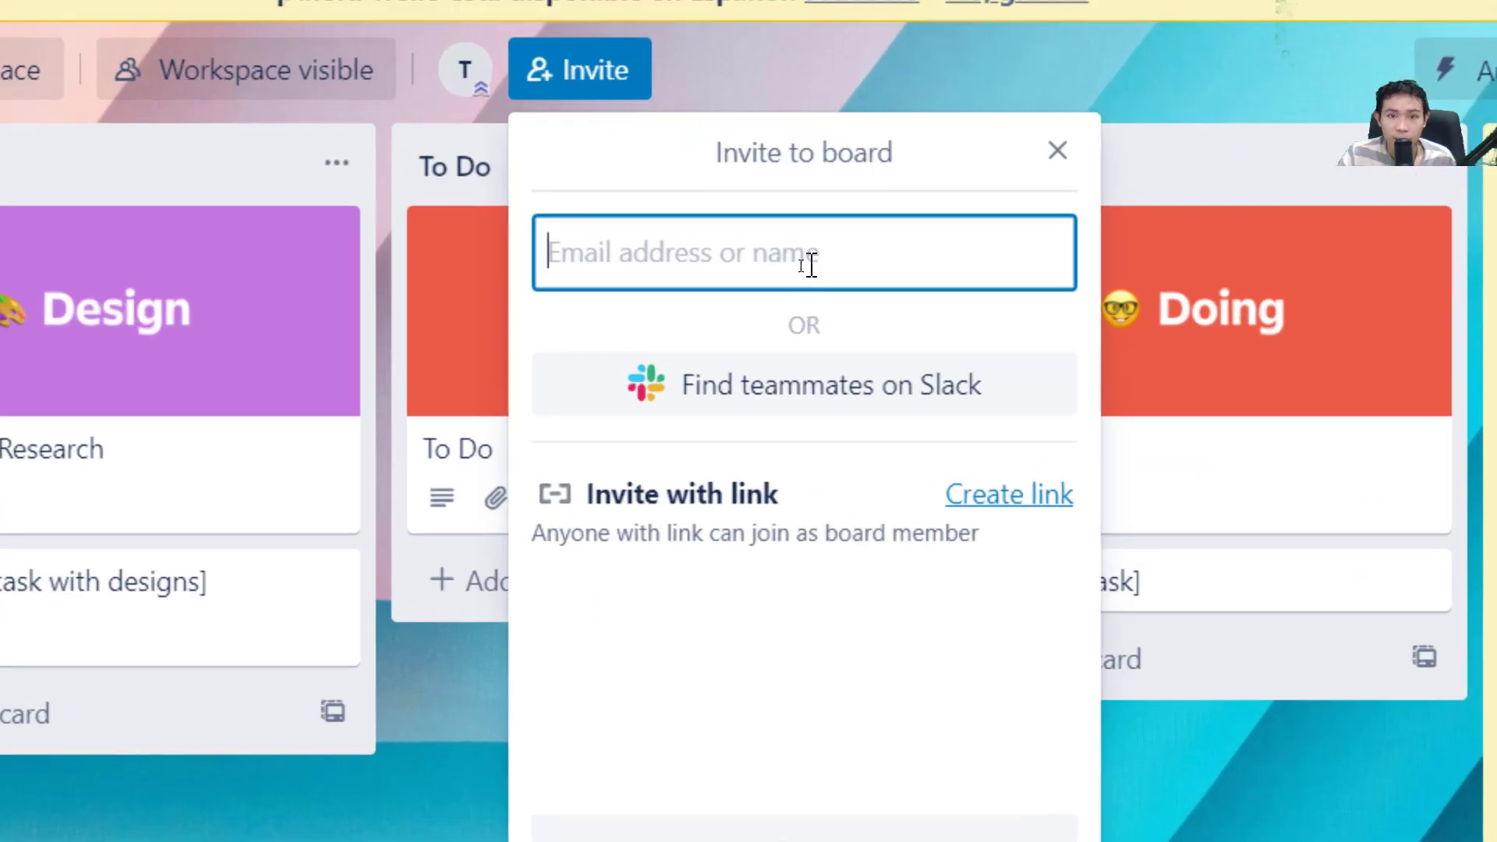
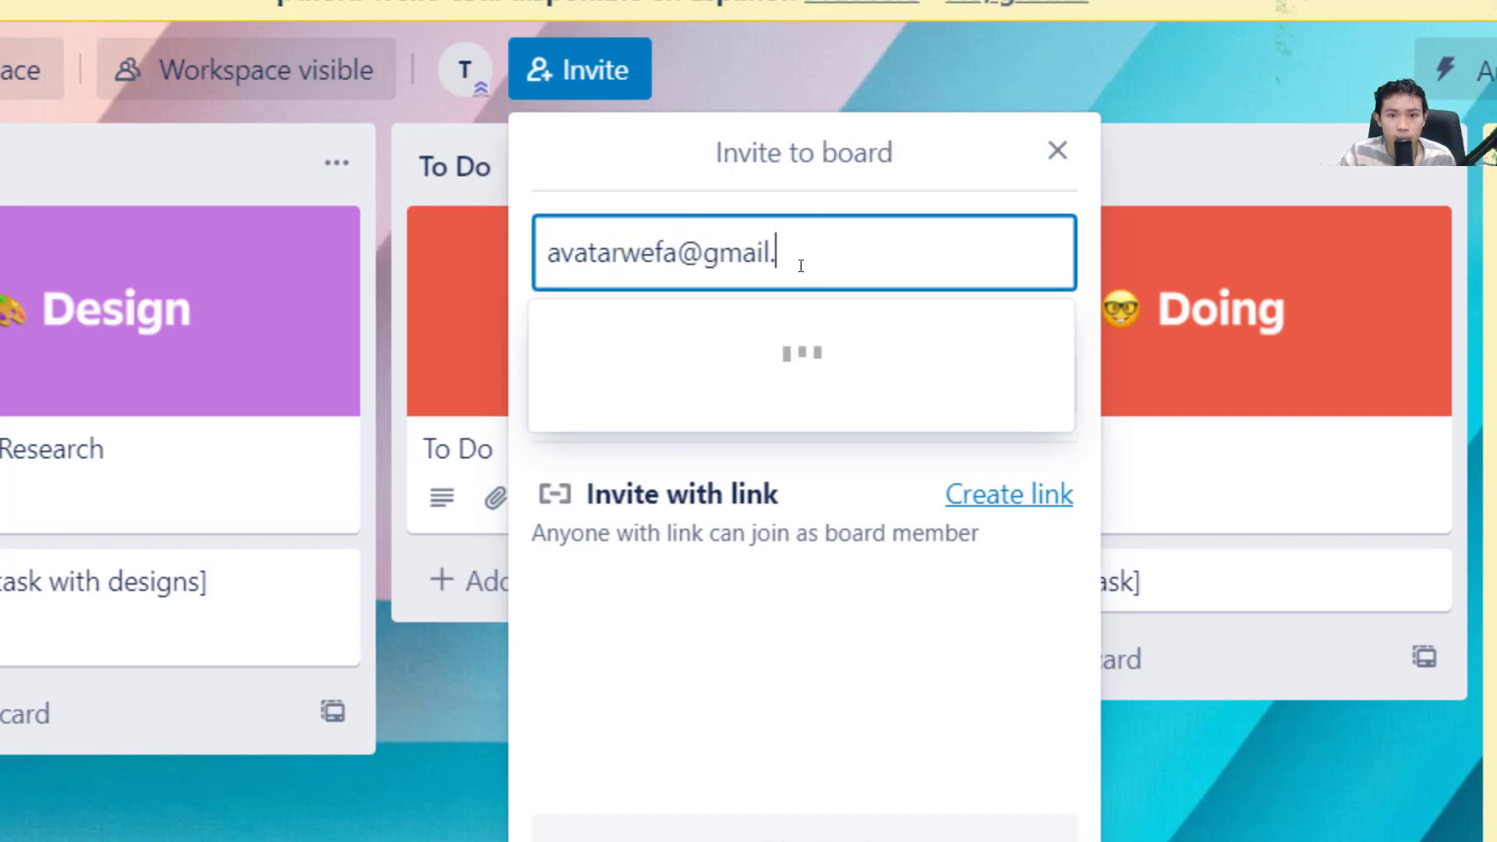
pyautogui.click(803, 361)
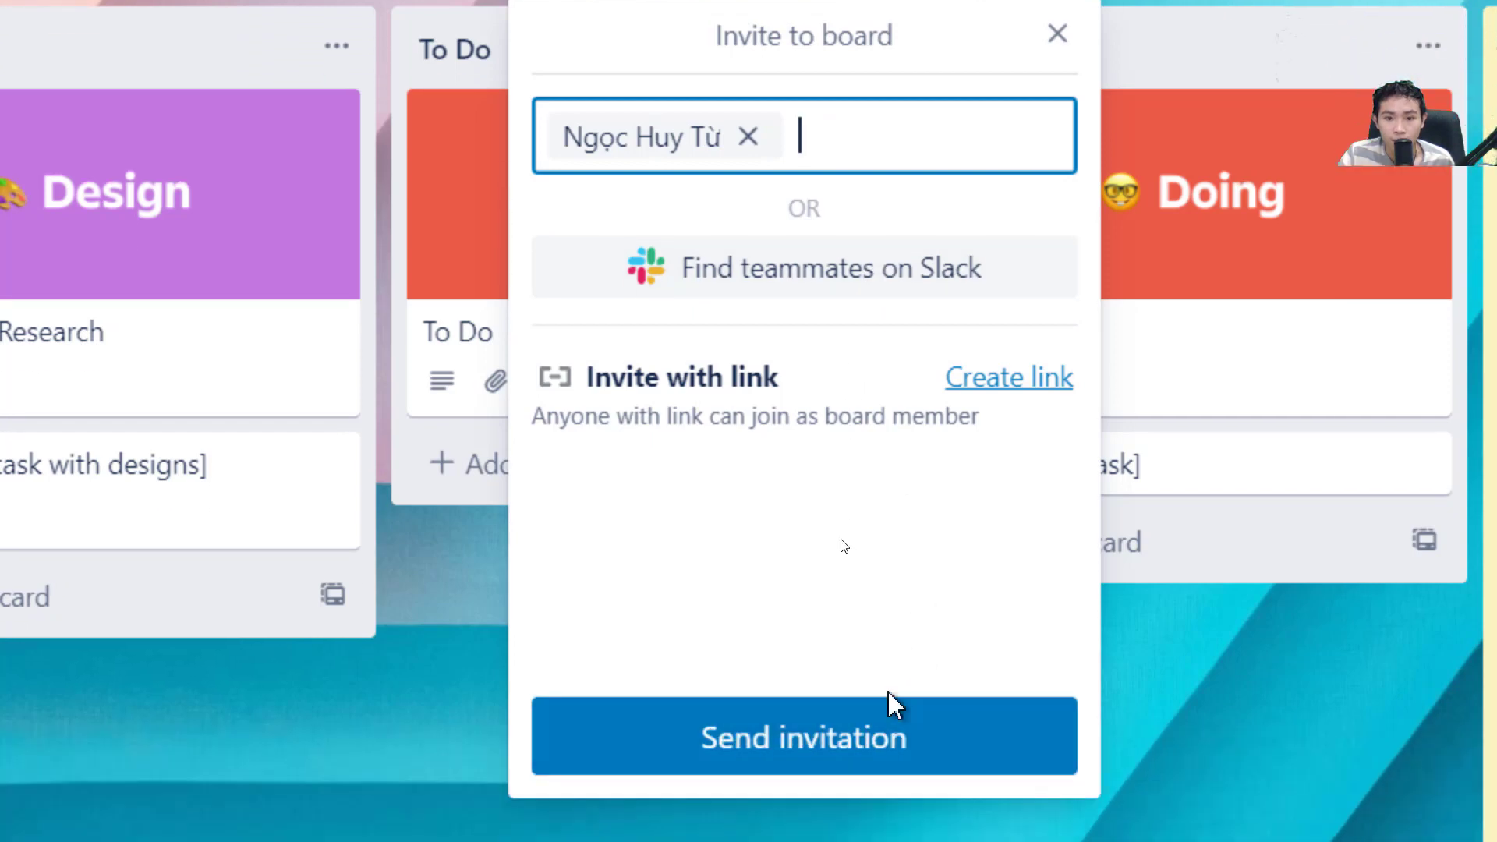
pyautogui.click(866, 741)
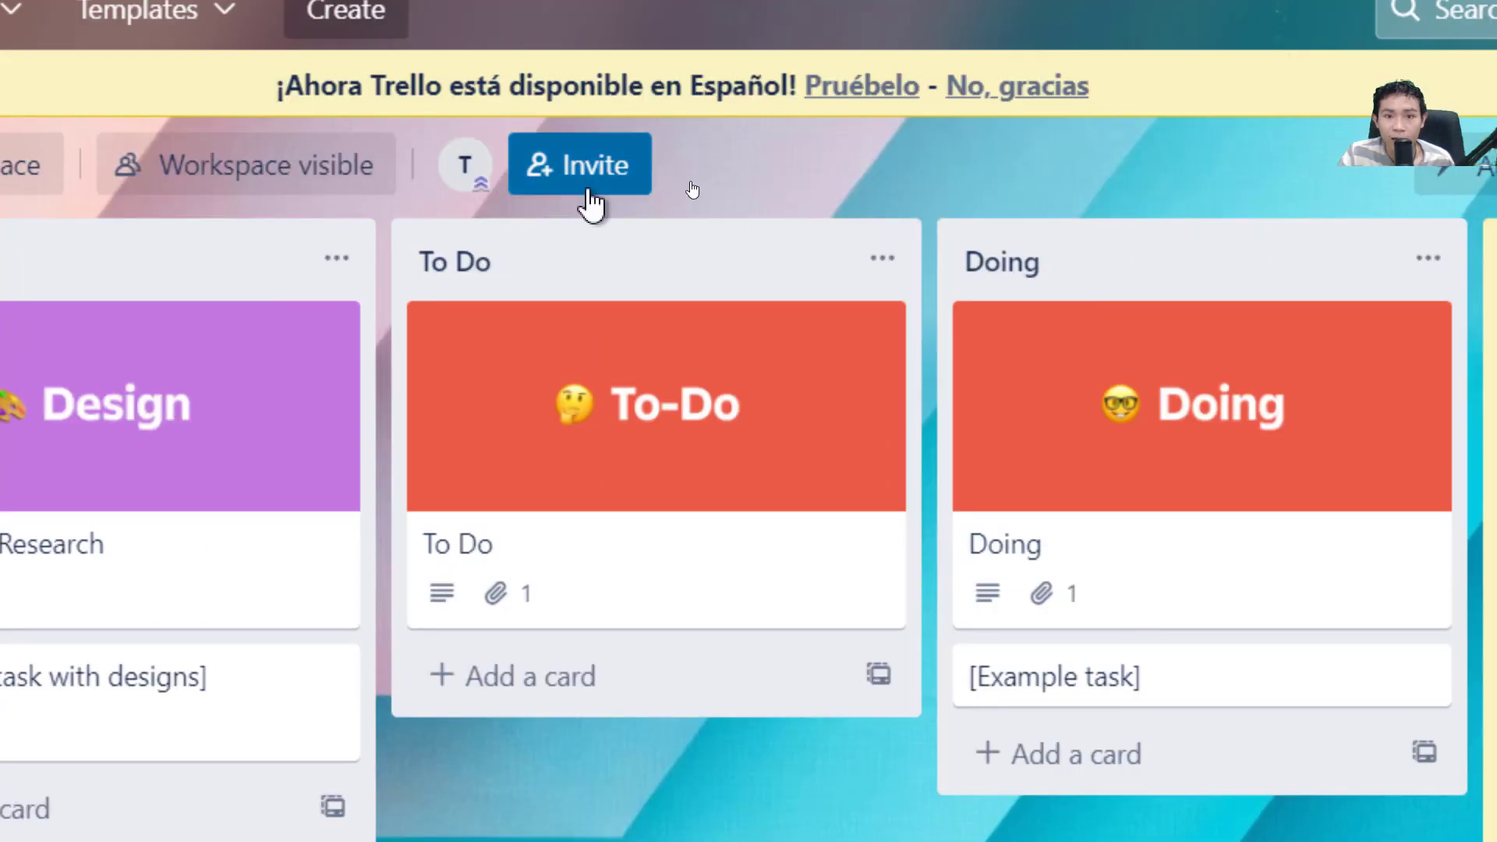
pyautogui.click(587, 187)
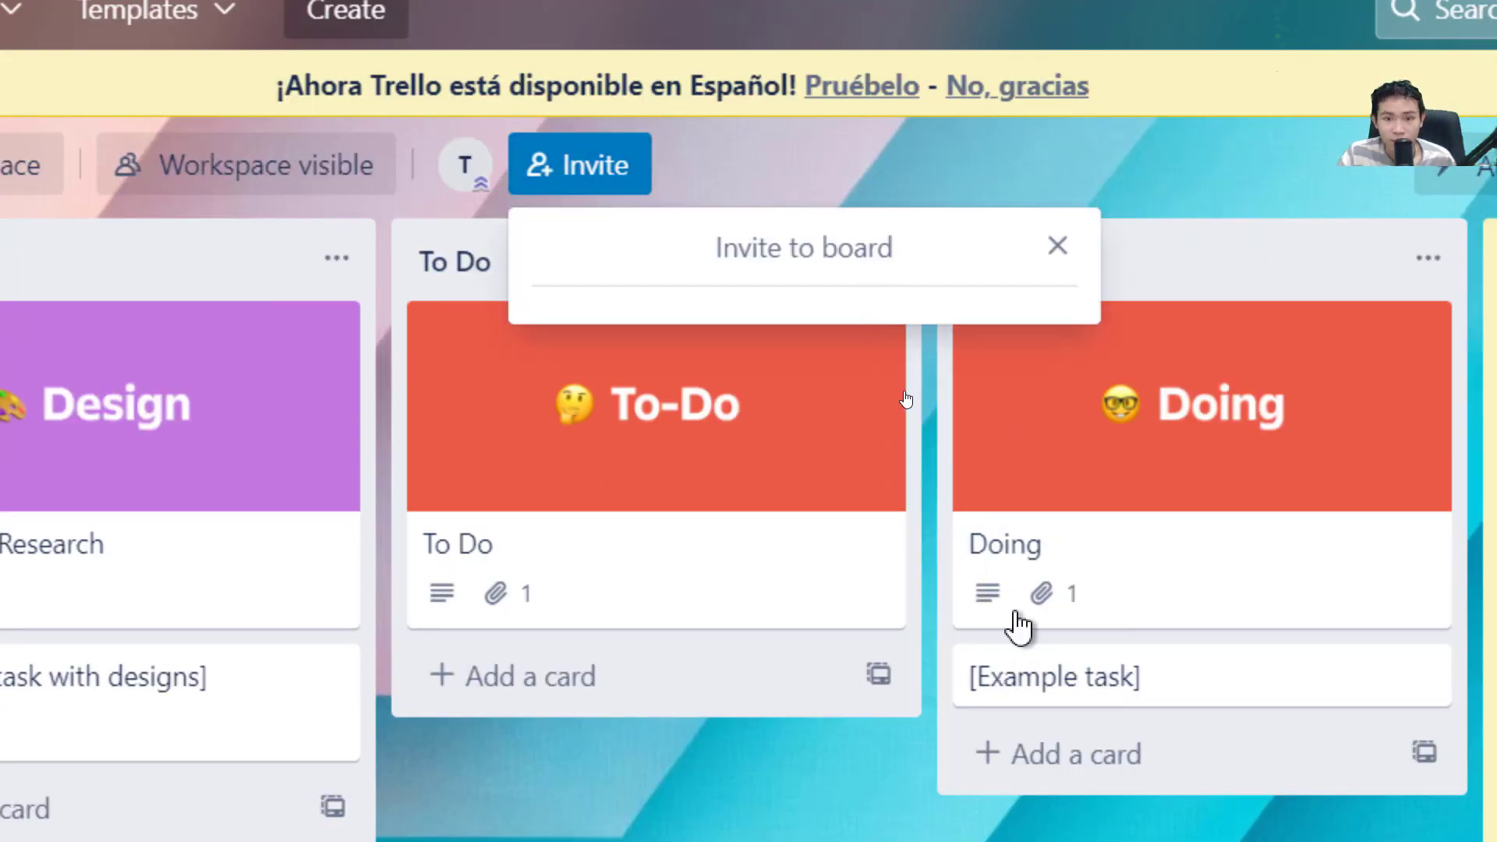
pyautogui.click(1006, 591)
# Create and copy the Foodapp invite link to the clipboard, then close the Invite to board popup.
pyautogui.click(1010, 711)
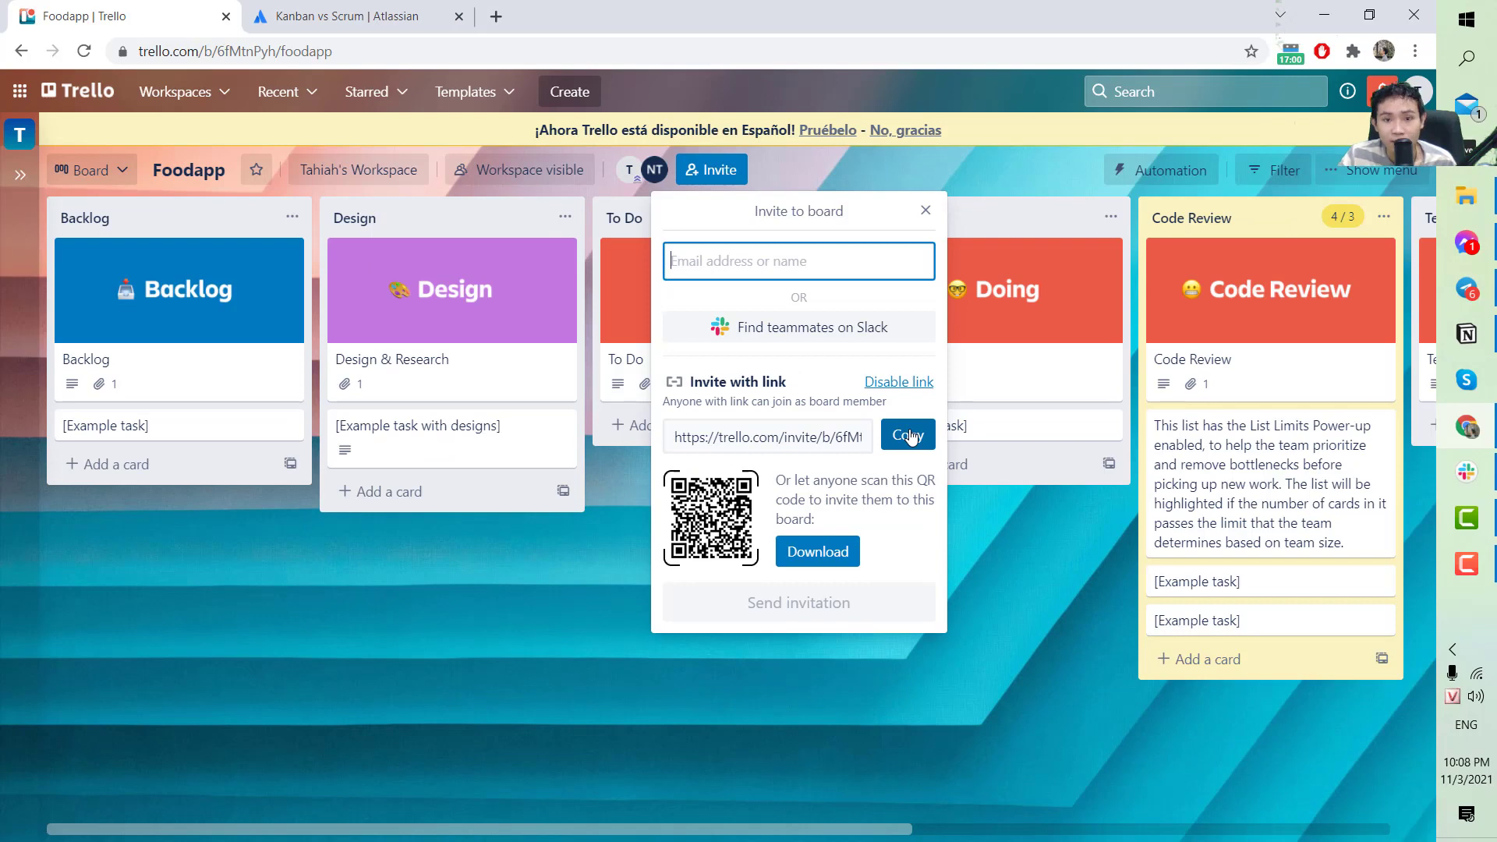
pyautogui.click(913, 435)
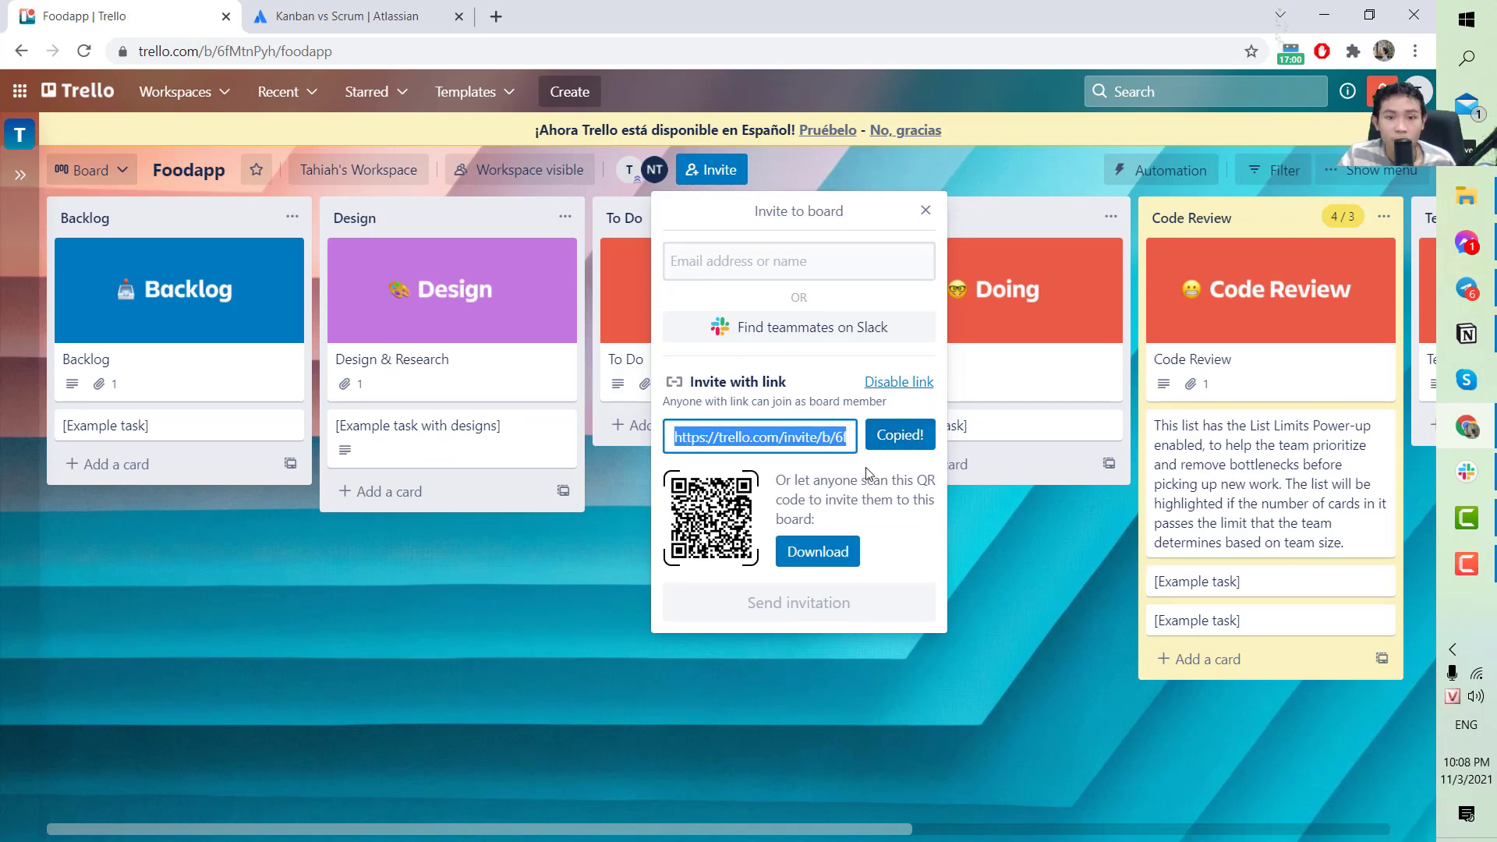
pyautogui.click(628, 647)
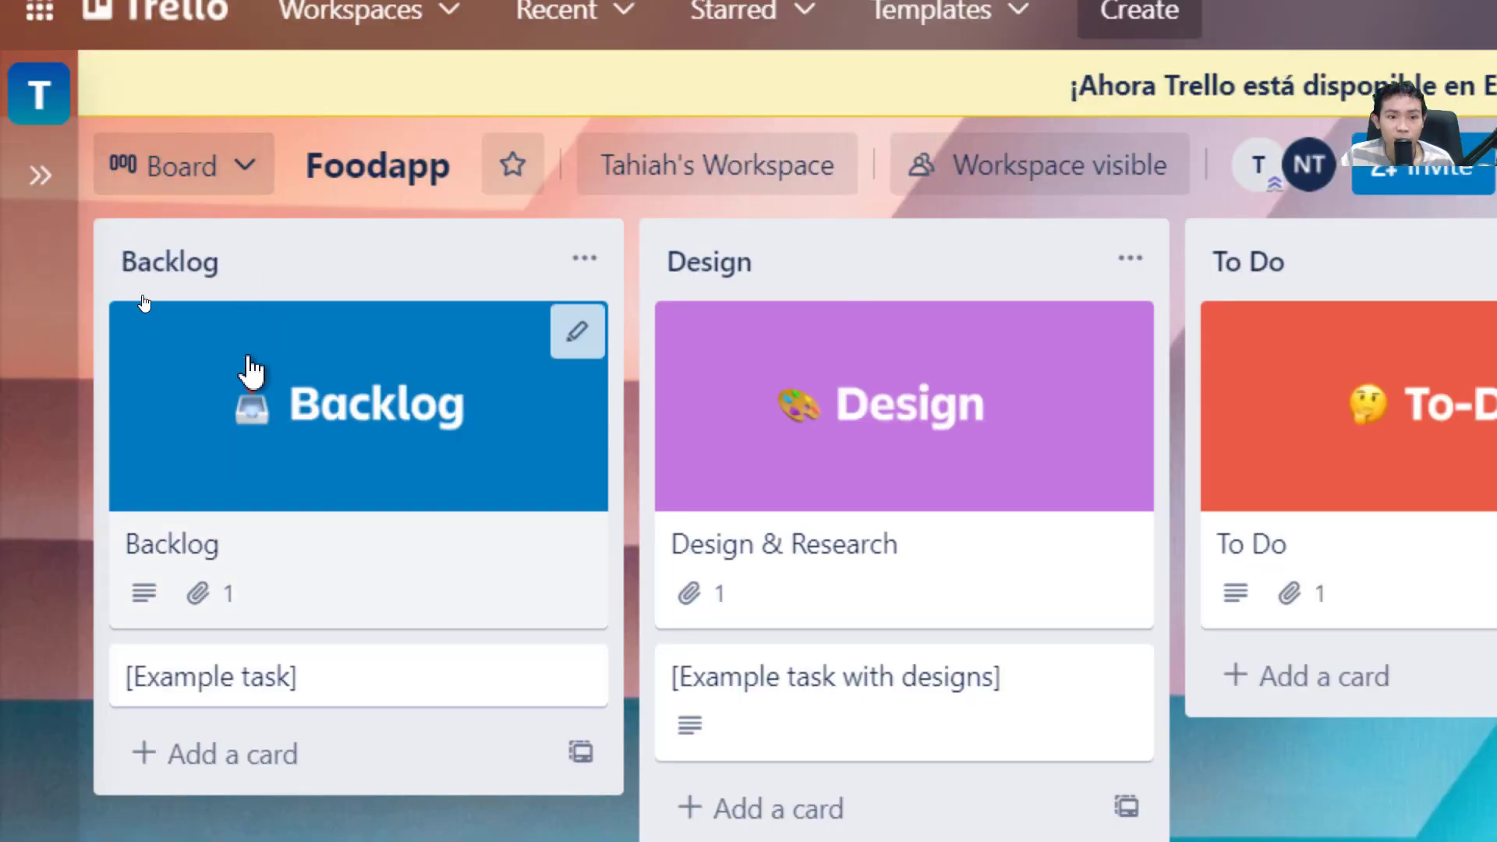
pyautogui.click(278, 518)
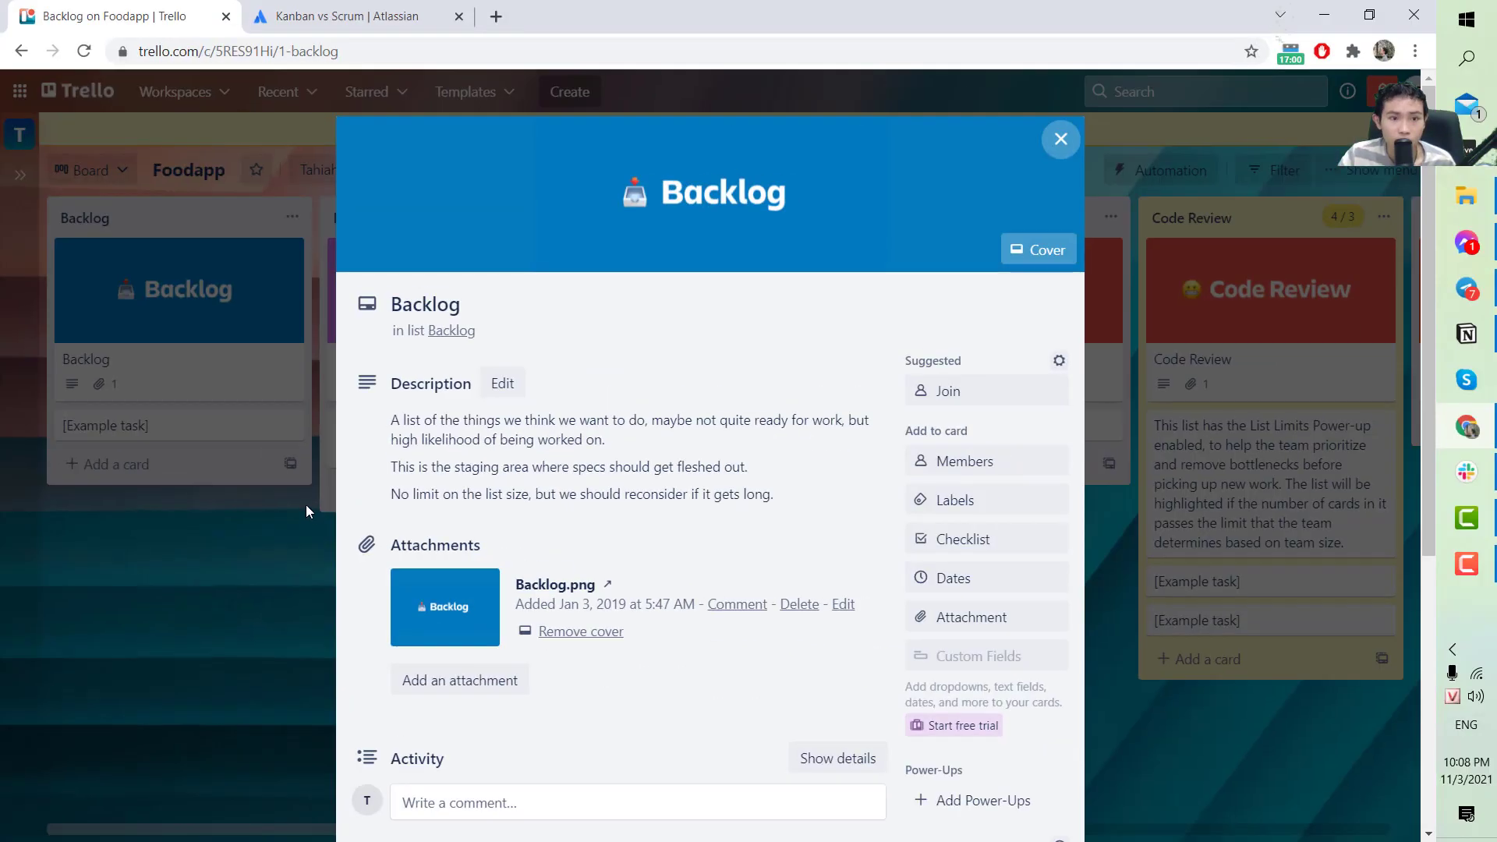
pyautogui.click(117, 444)
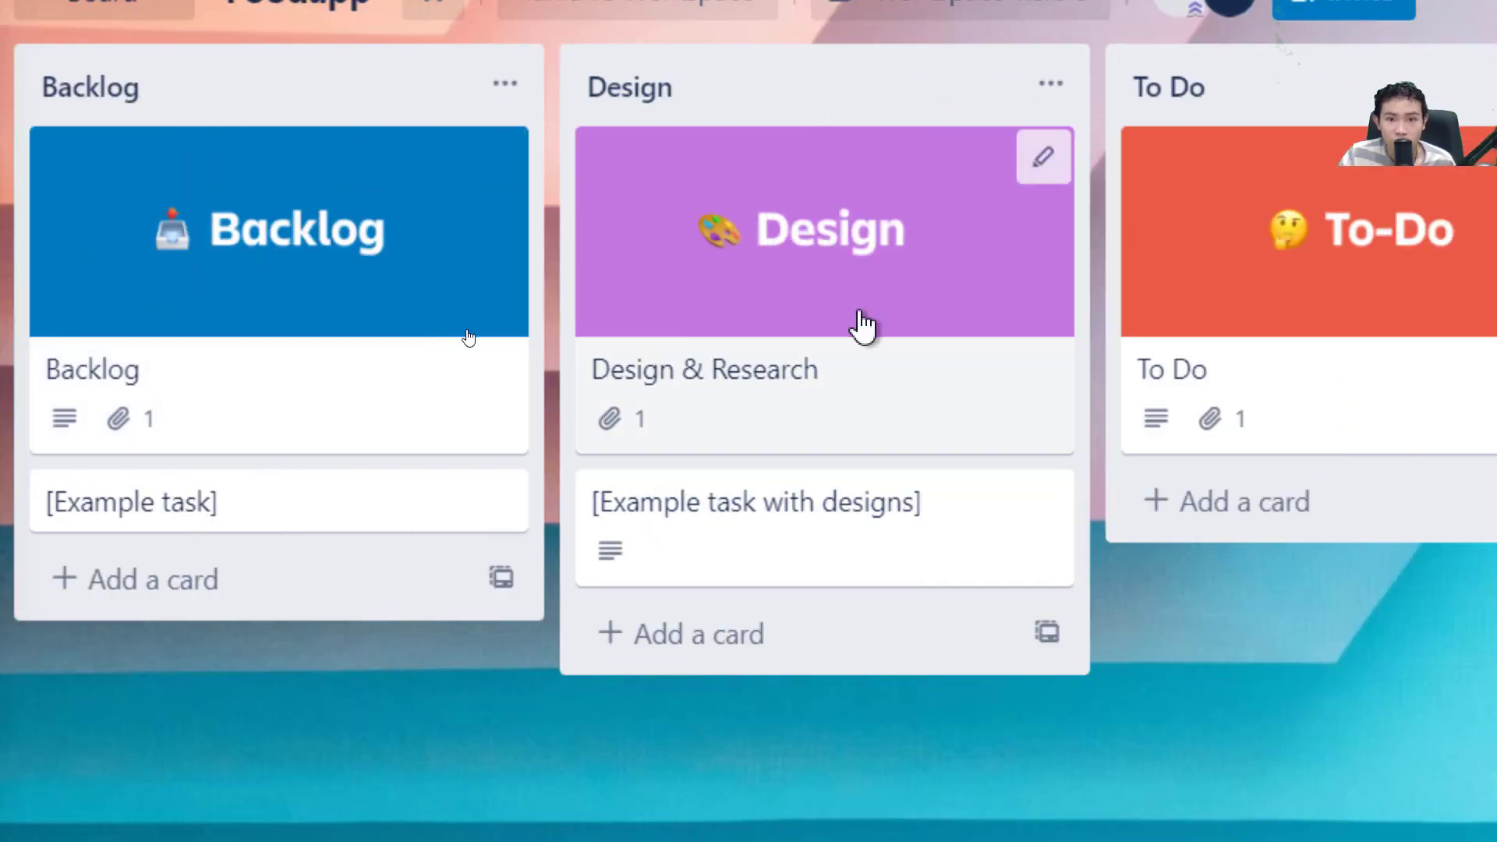
pyautogui.click(862, 325)
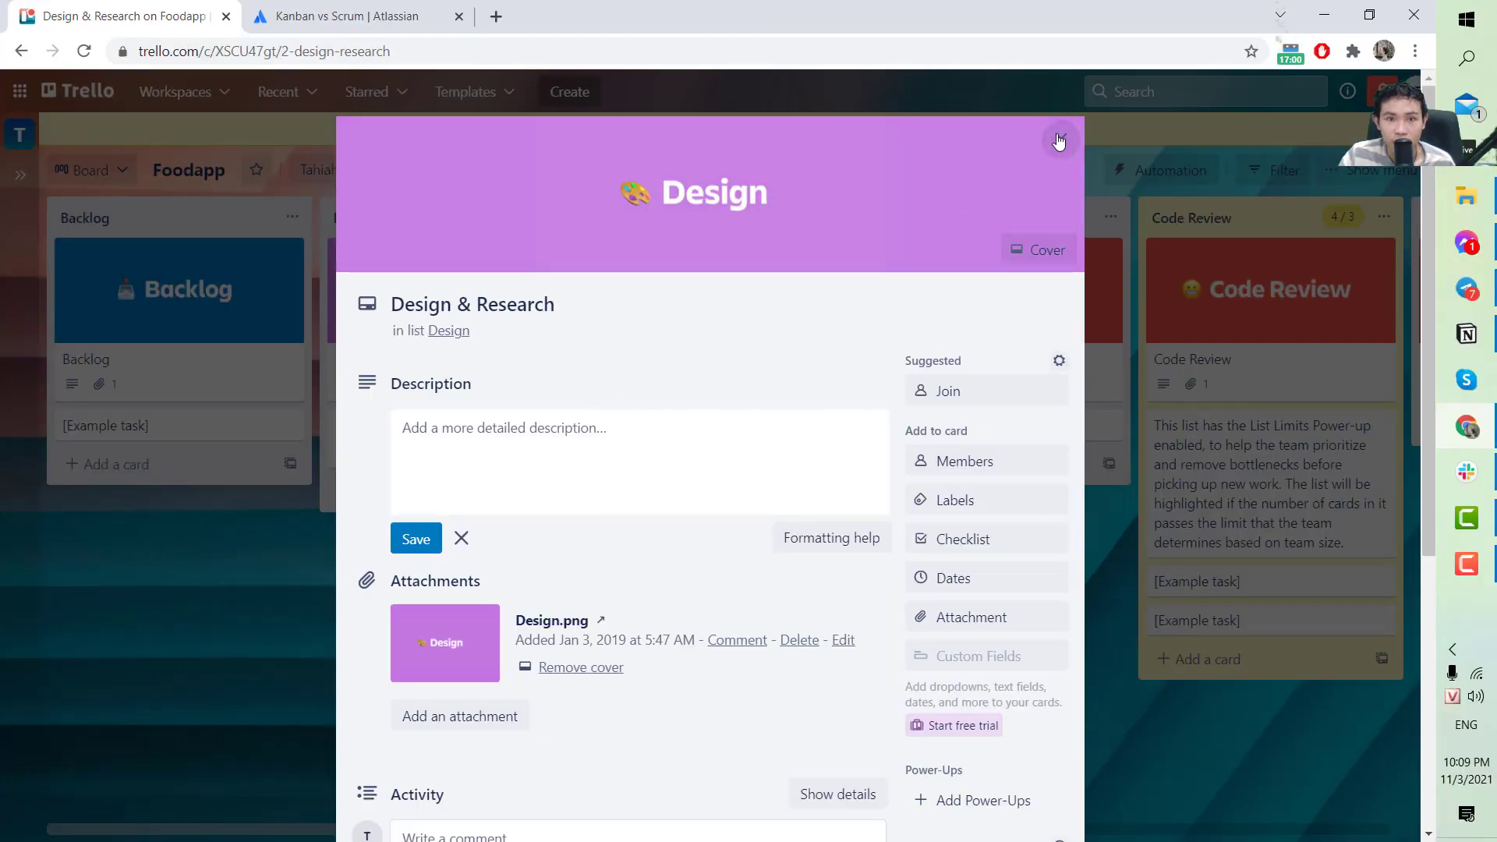
pyautogui.click(1059, 139)
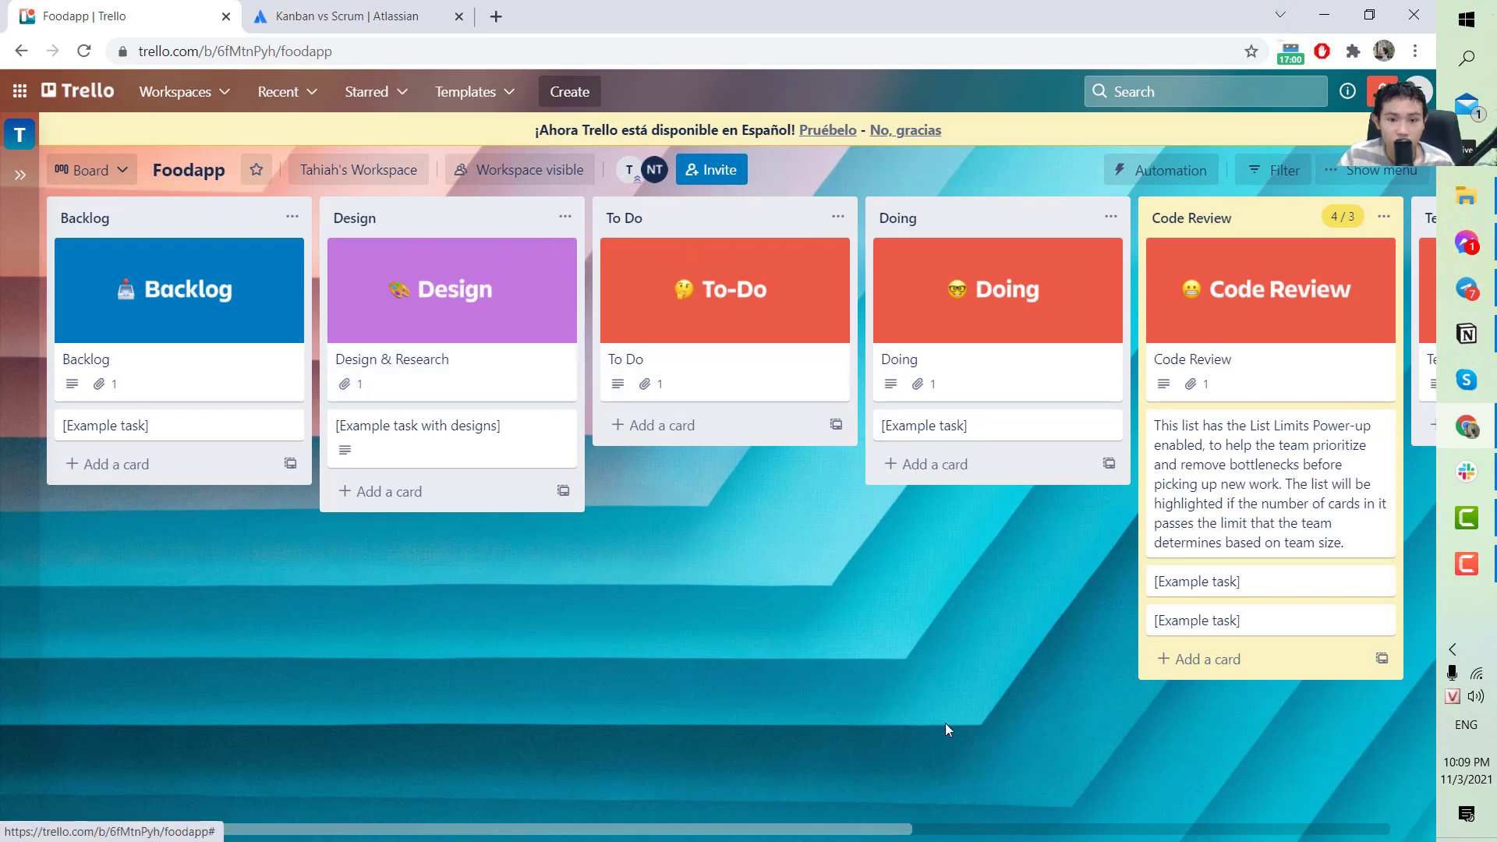
# Add cards 'Todo2' and 'Todo3' to the To Do list below its cover card.
pyautogui.moveTo(814, 833)
pyautogui.mouseDown()
pyautogui.moveTo(1006, 833)
pyautogui.moveTo(858, 833)
pyautogui.mouseUp()
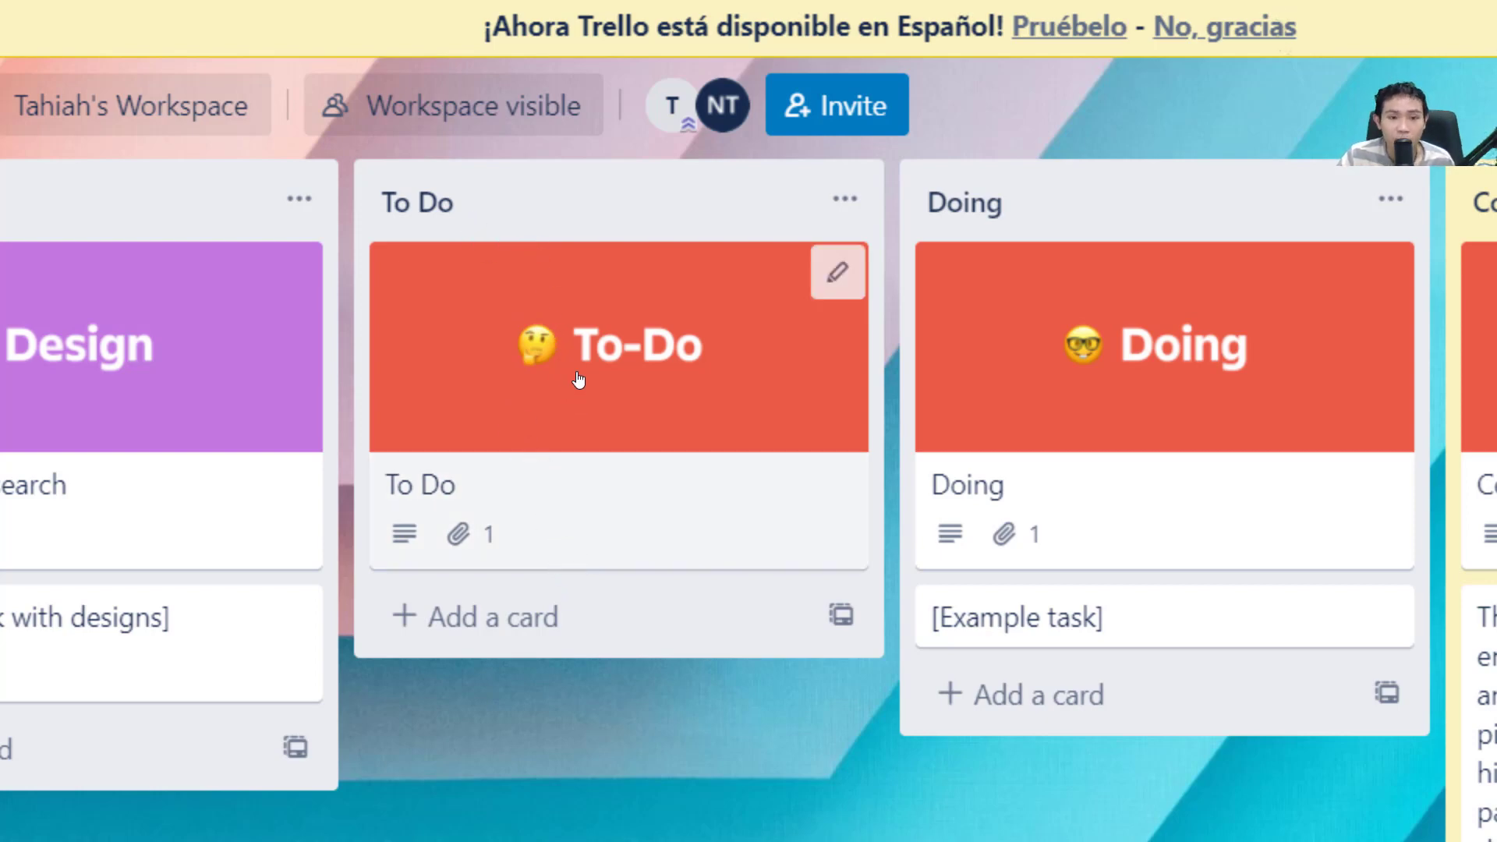
pyautogui.click(536, 646)
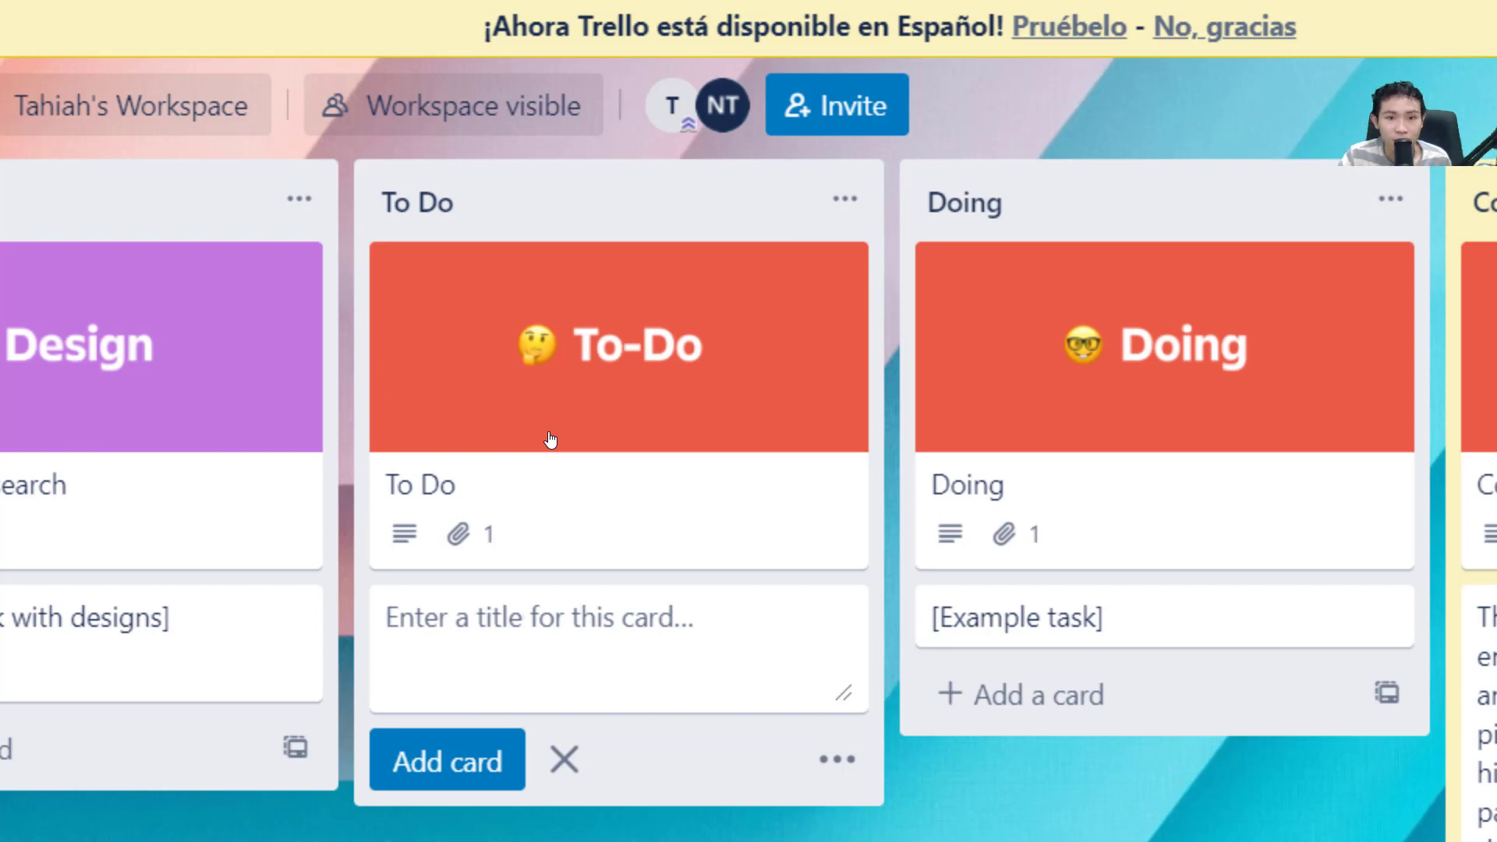
pyautogui.write('Tod')
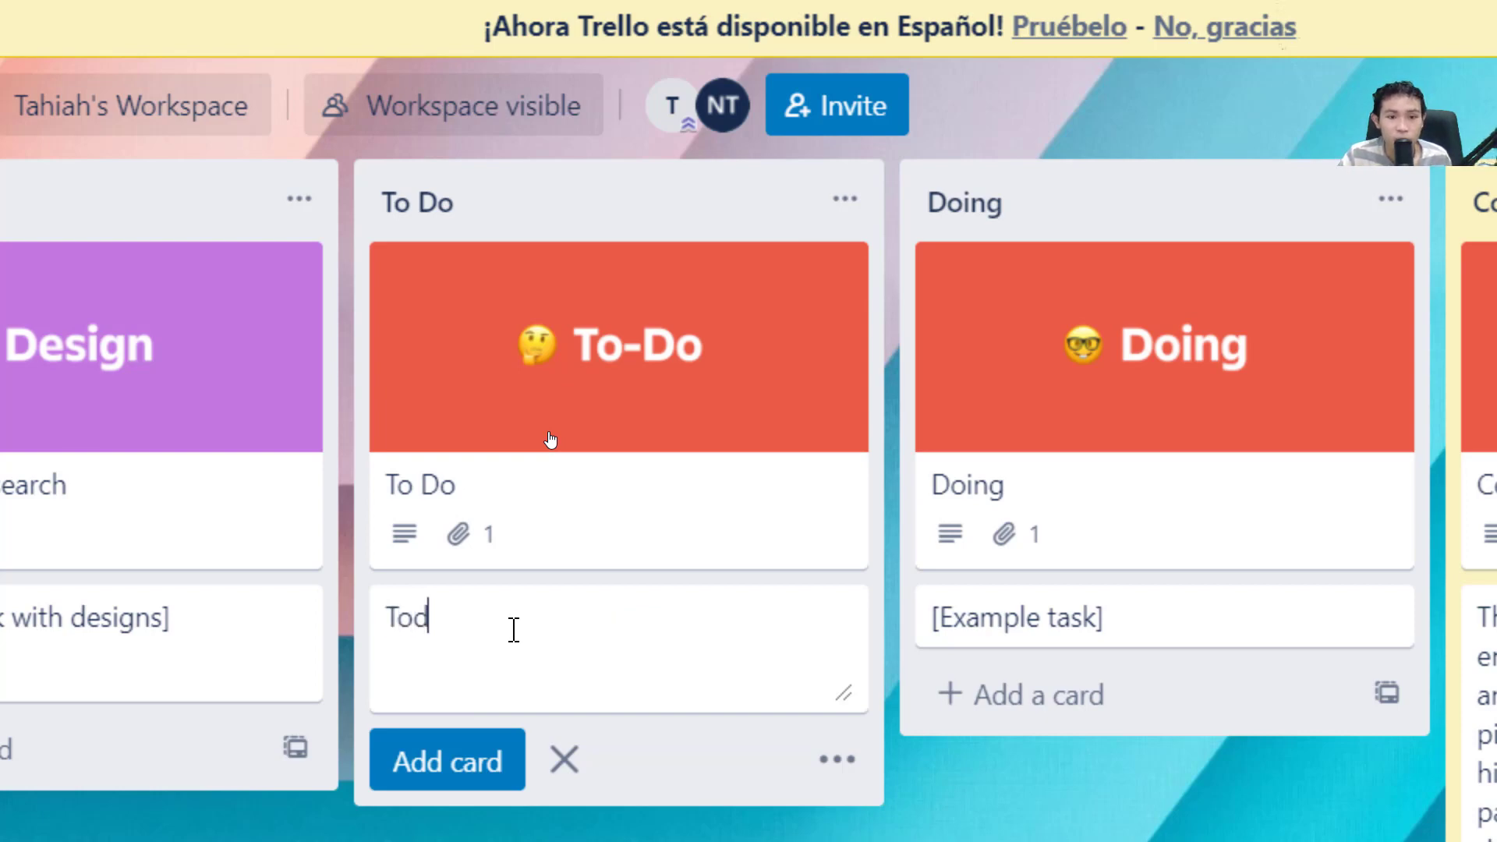
pyautogui.write('o2')
pyautogui.press('Return')
pyautogui.write('T')
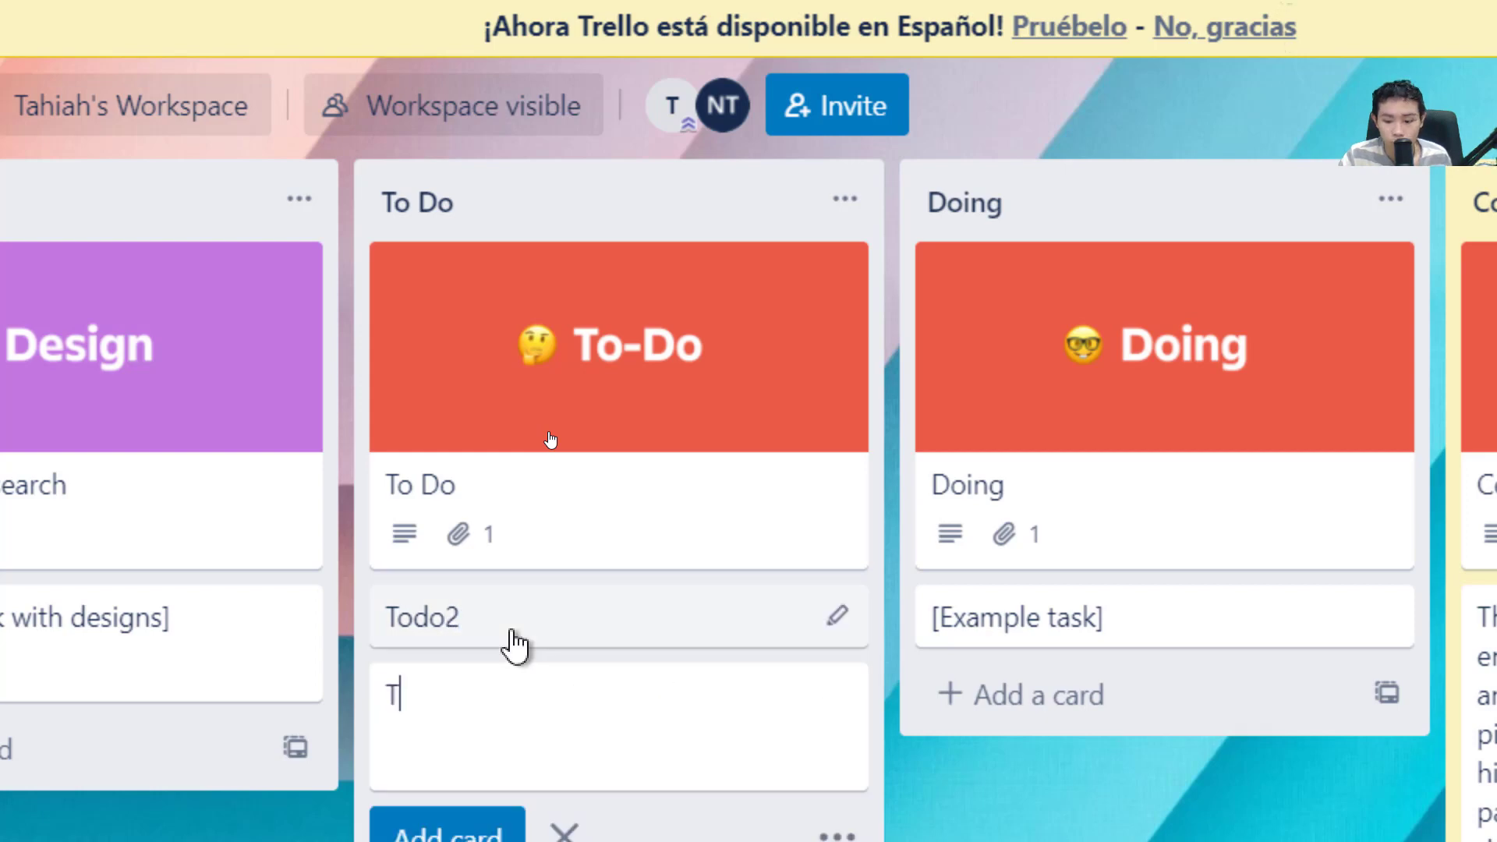
pyautogui.write('odo3')
pyautogui.press('Return')
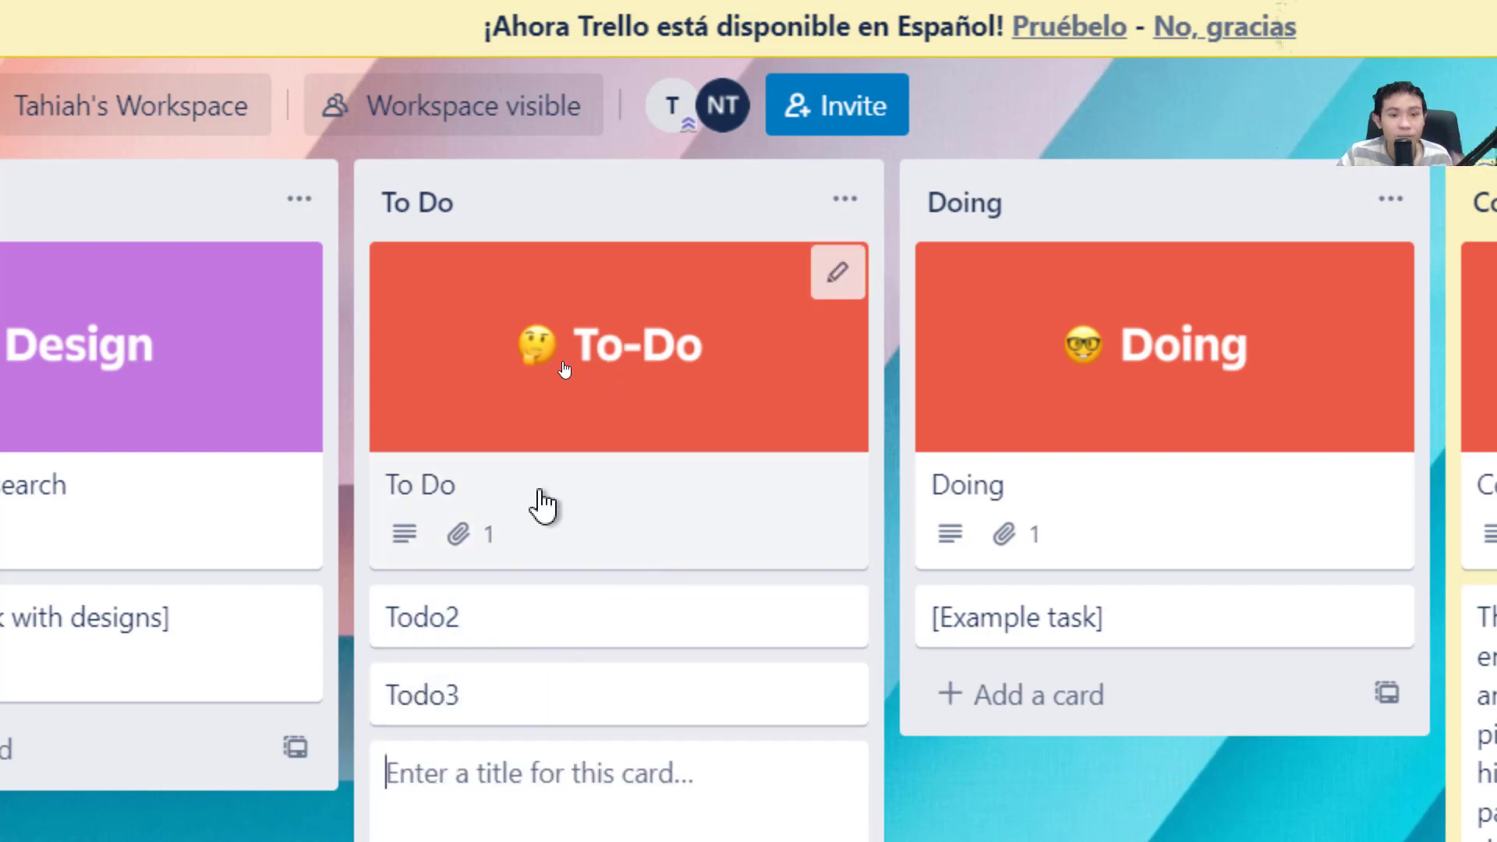
pyautogui.moveTo(478, 454); pyautogui.dragTo(478, 444)
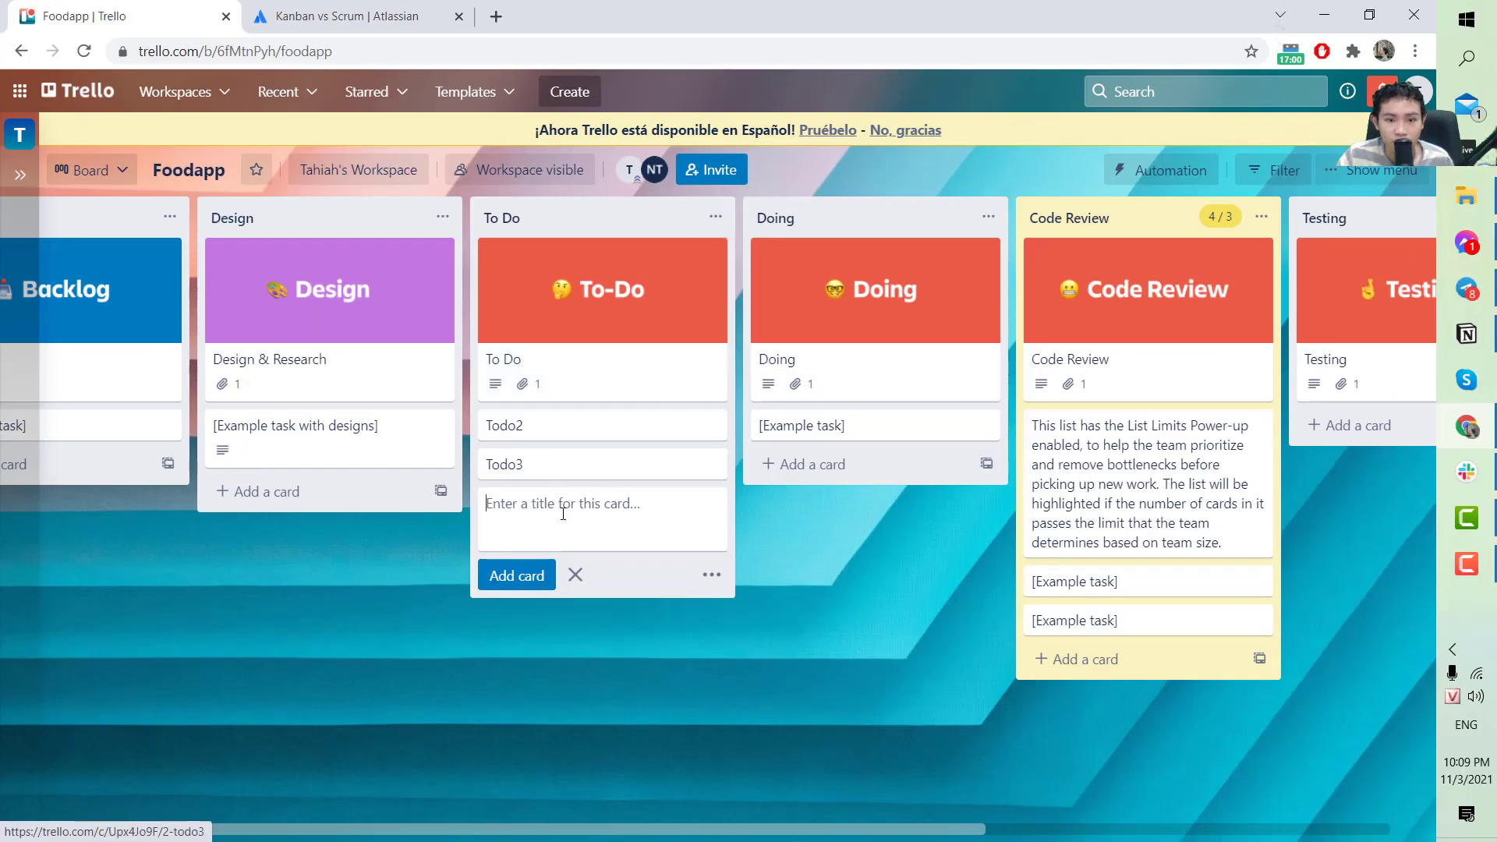
# Drag the To-Do cover card through Doing to the top of Code Review, then check its details.
pyautogui.hscroll(3, 561, 830)
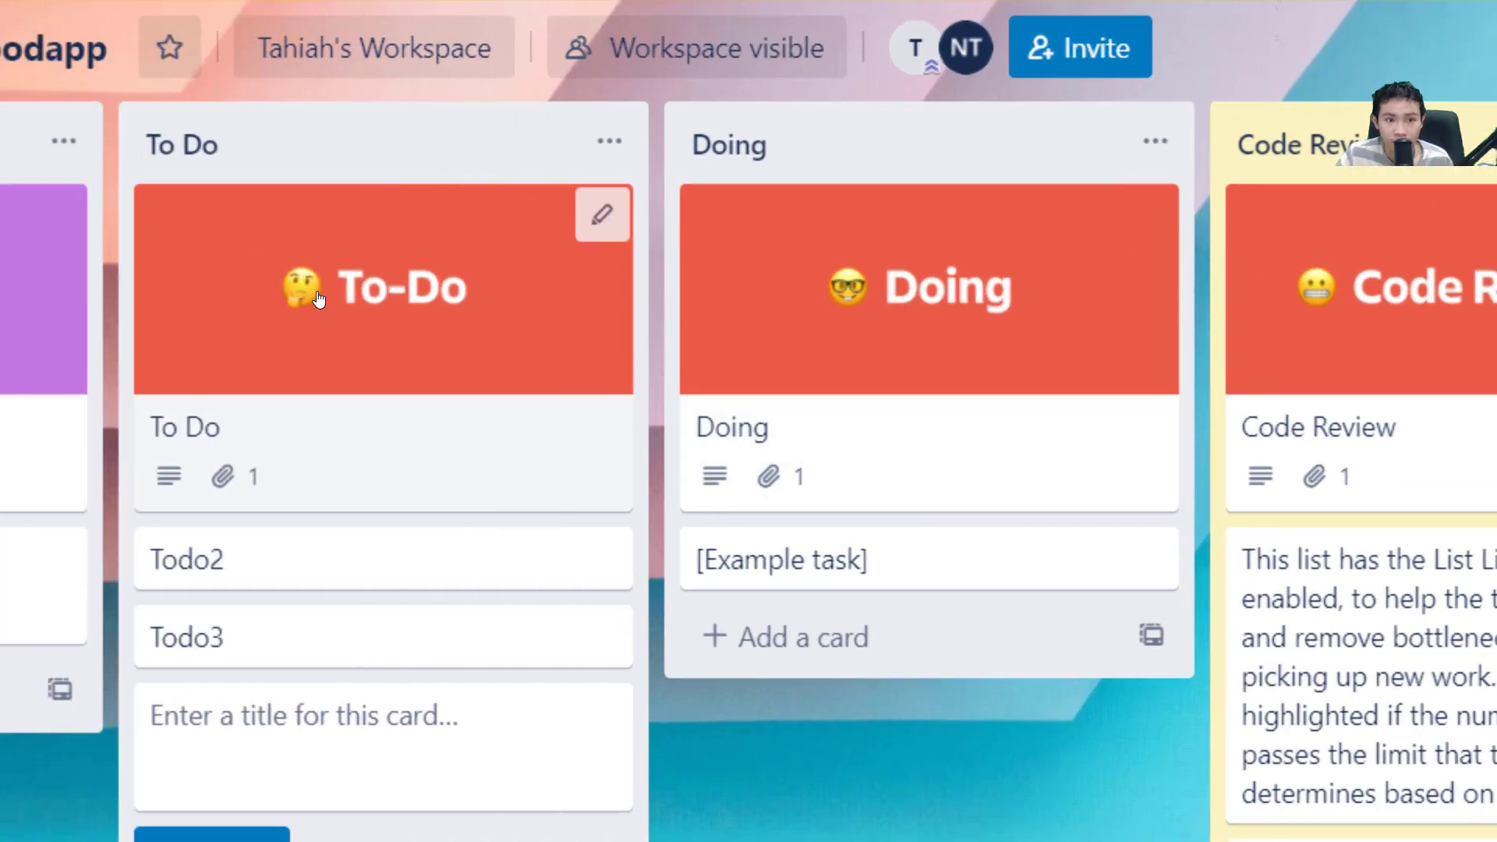
pyautogui.moveTo(351, 334); pyautogui.dragTo(287, 347)
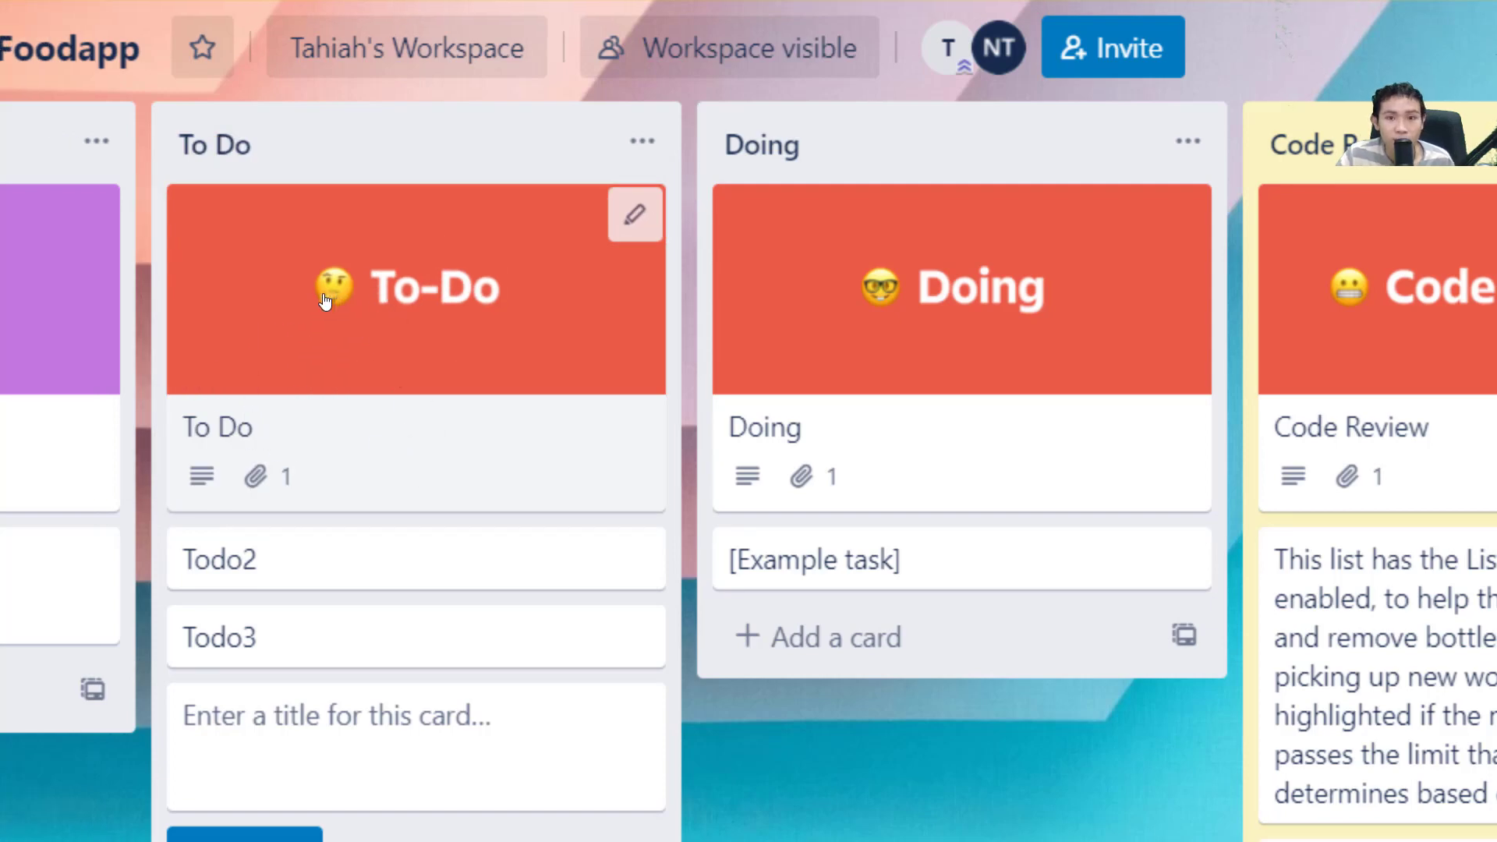
pyautogui.moveTo(326, 301); pyautogui.dragTo(879, 278)
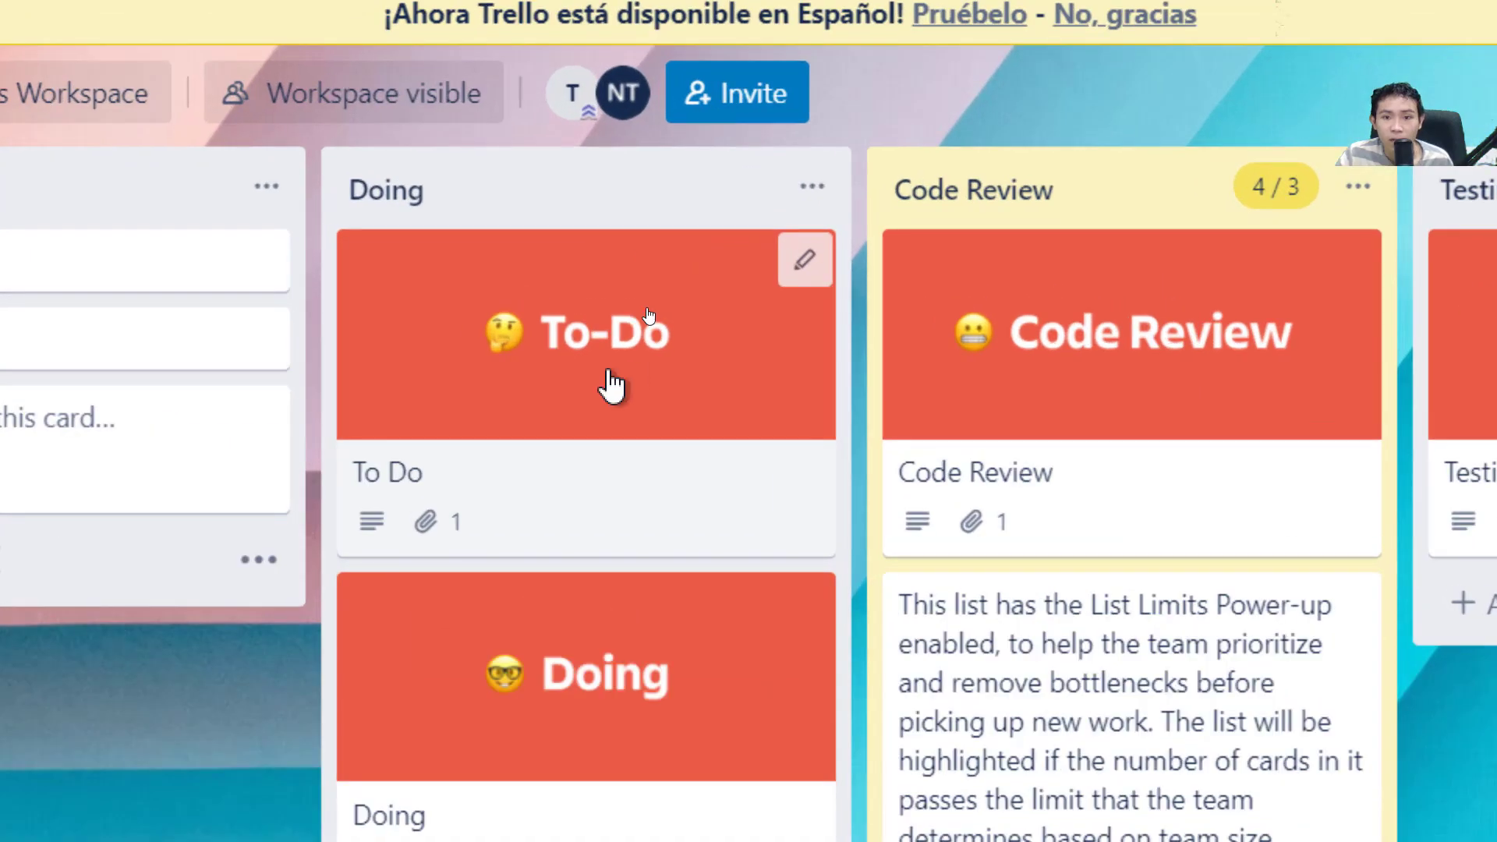
pyautogui.moveTo(612, 386); pyautogui.dragTo(1120, 408)
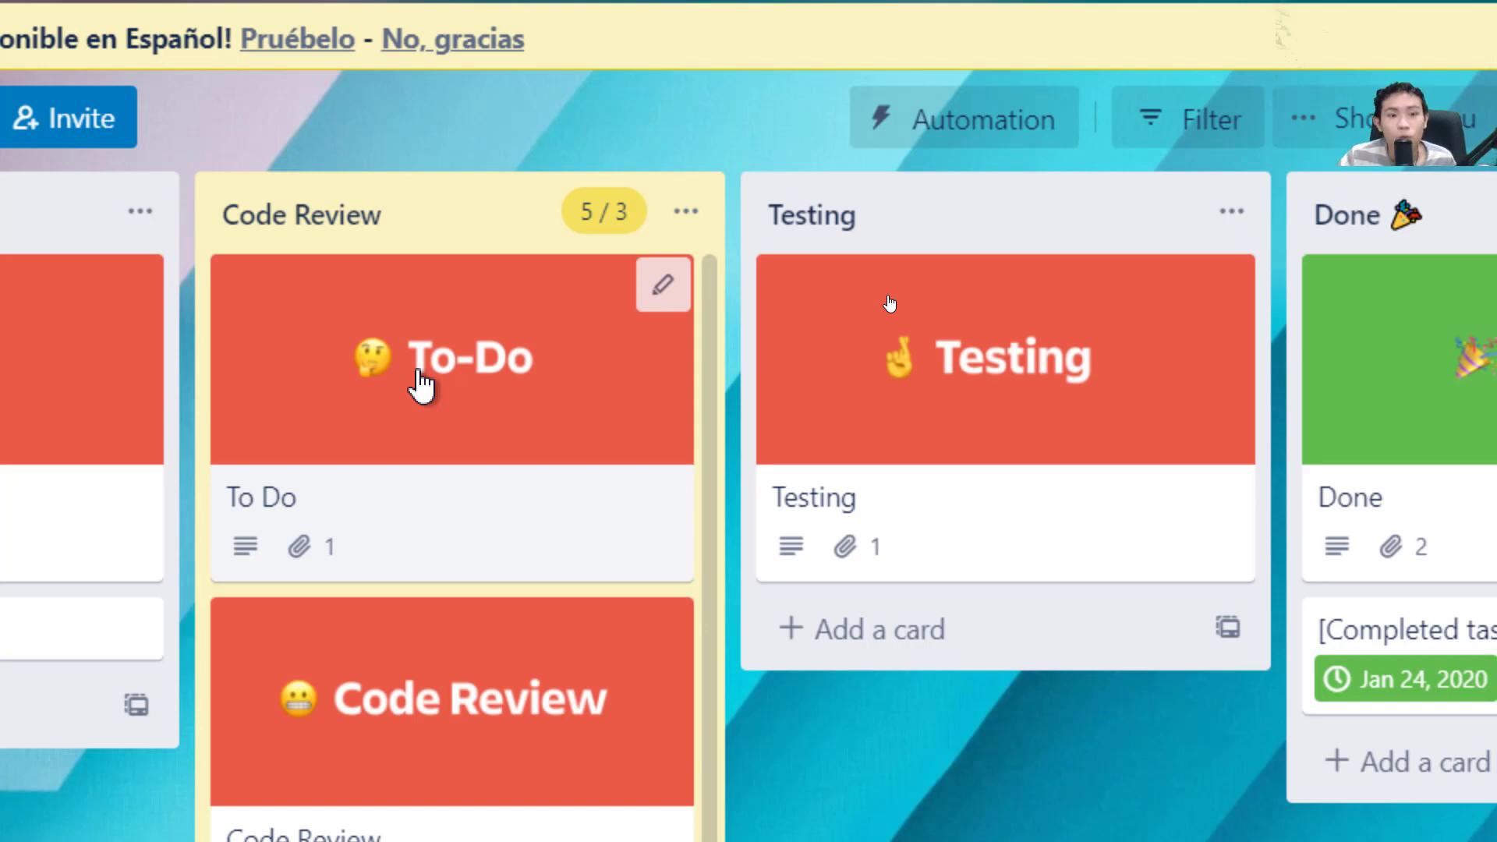
pyautogui.click(501, 431)
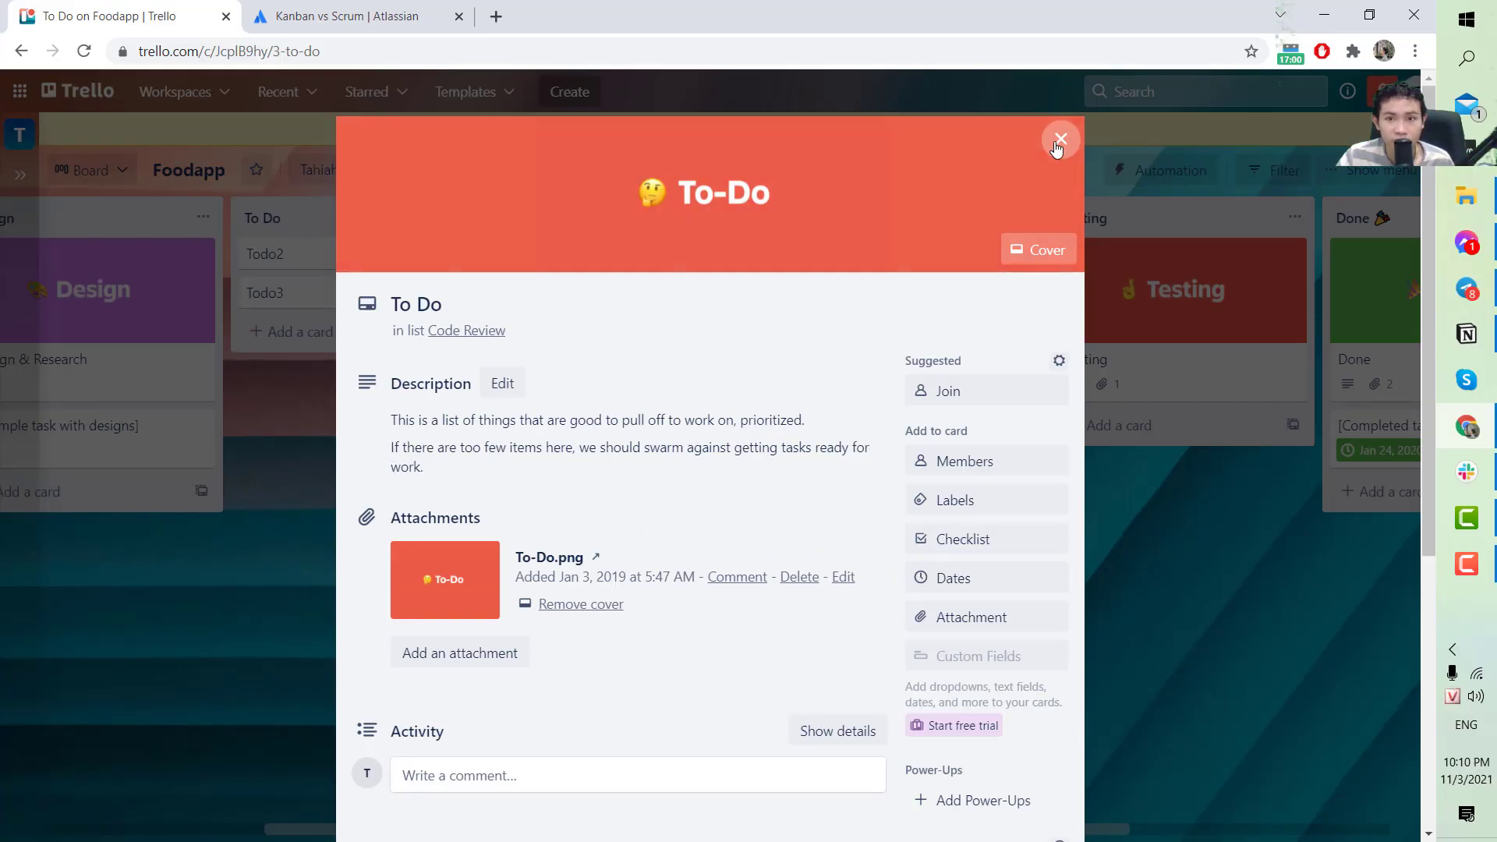
pyautogui.click(1060, 139)
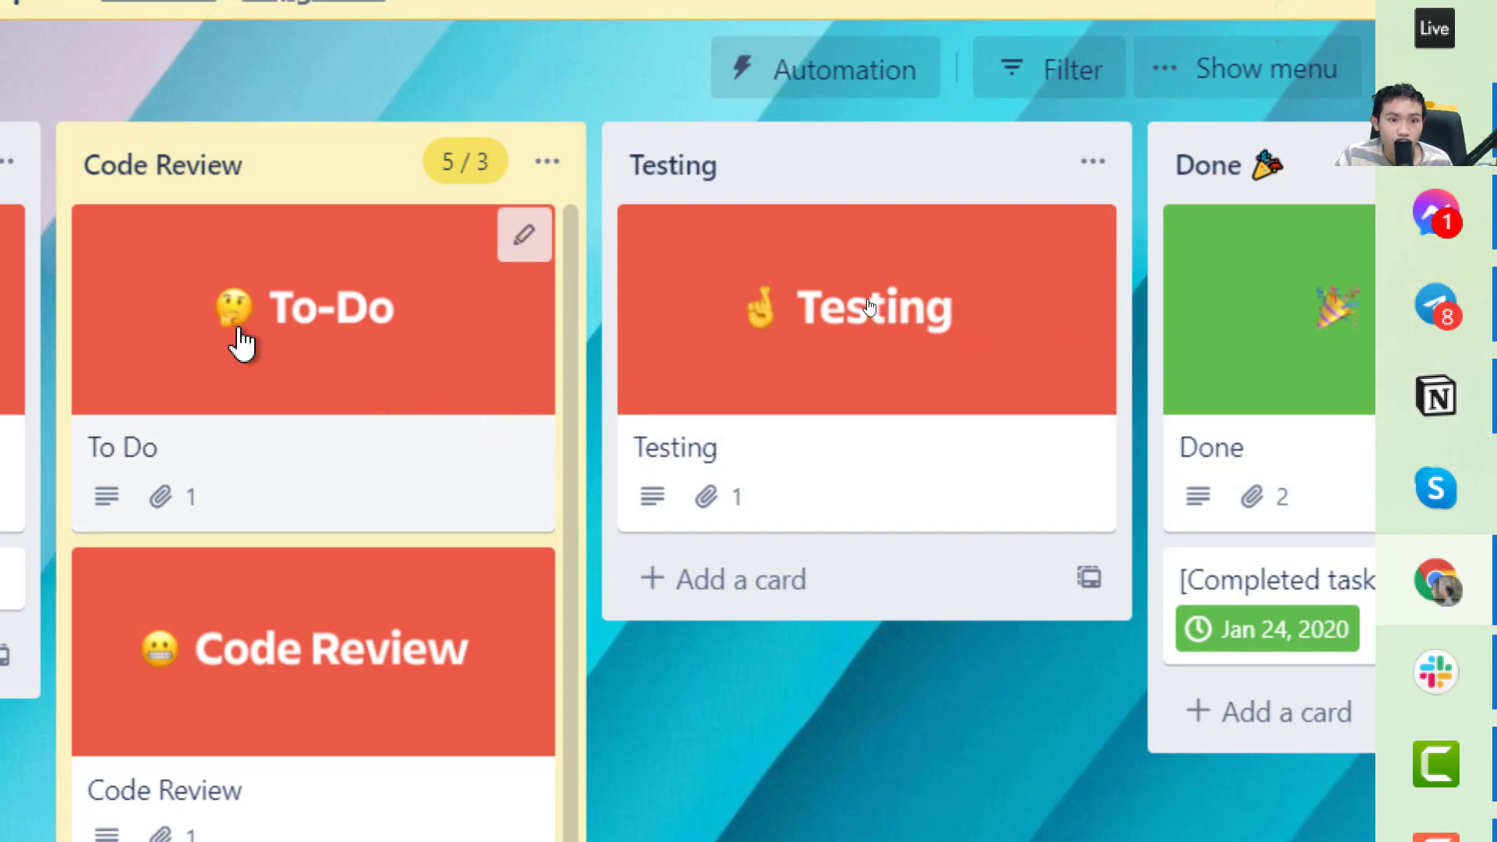
pyautogui.moveTo(242, 343); pyautogui.dragTo(755, 601)
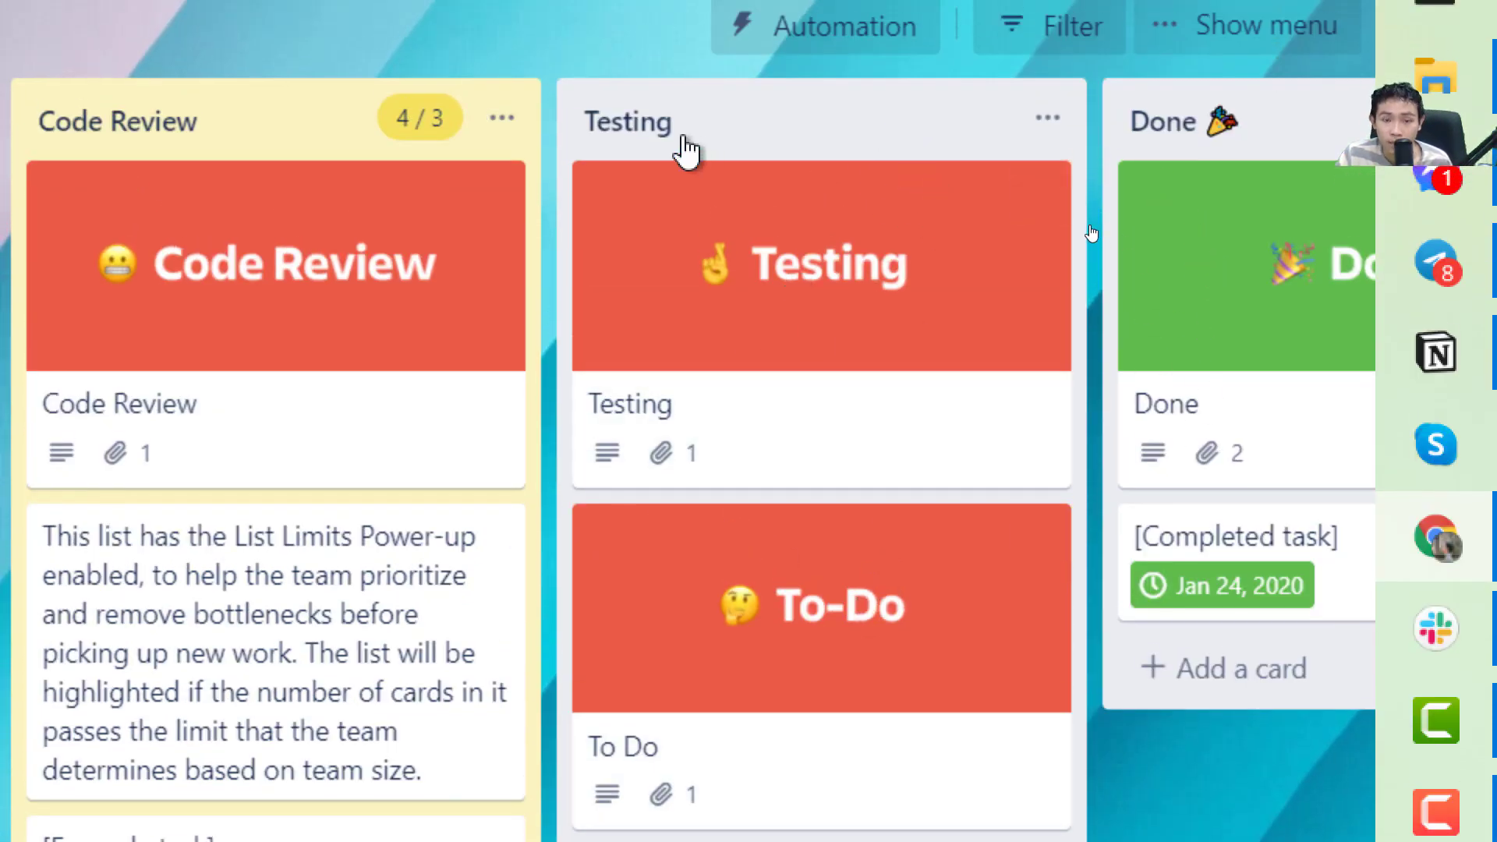
pyautogui.moveTo(754, 733); pyautogui.dragTo(624, 433)
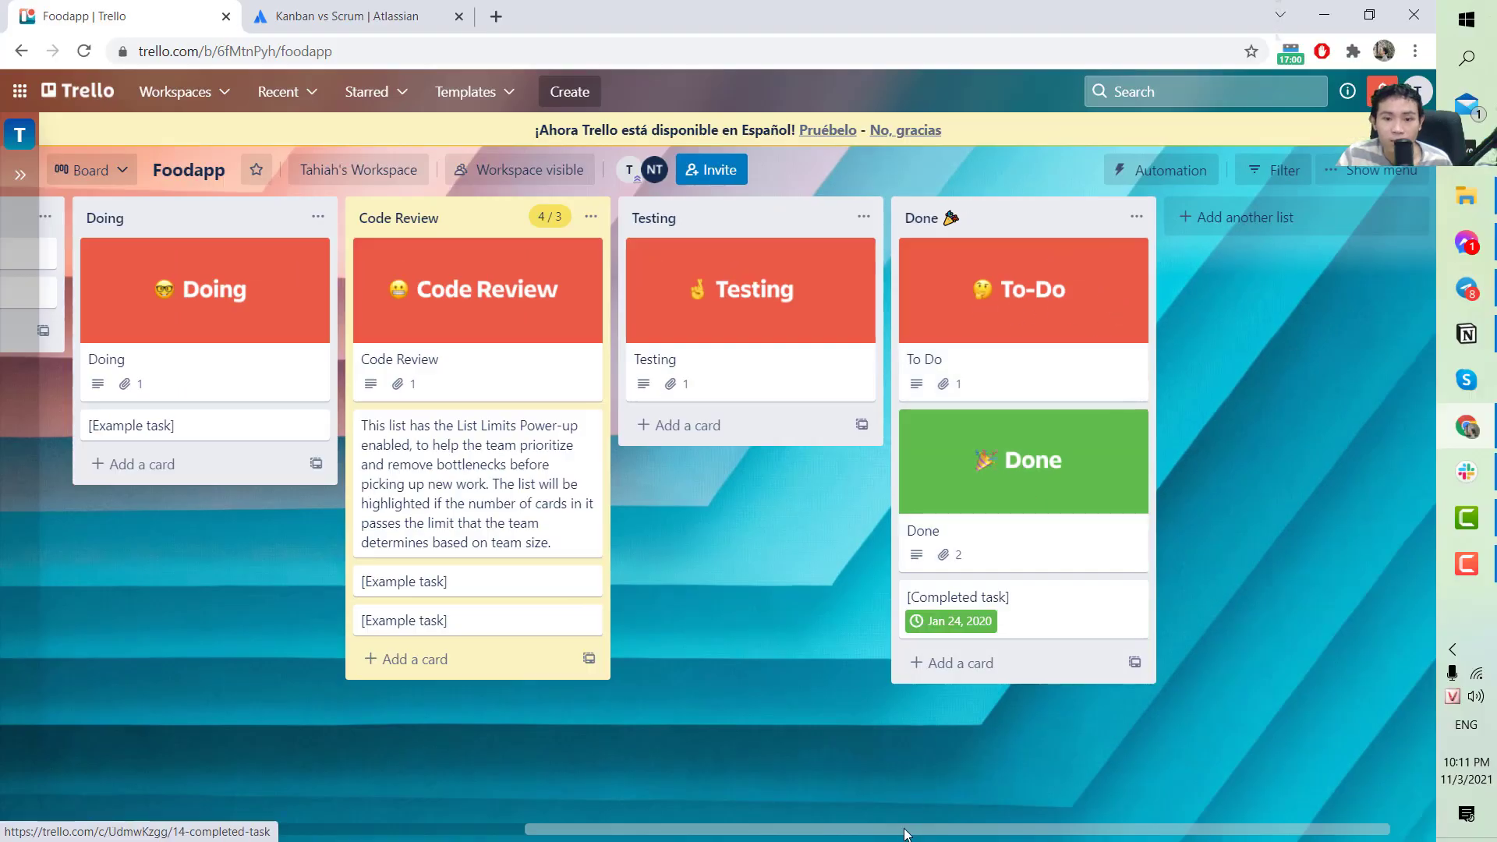
pyautogui.moveTo(907, 829); pyautogui.dragTo(254, 819)
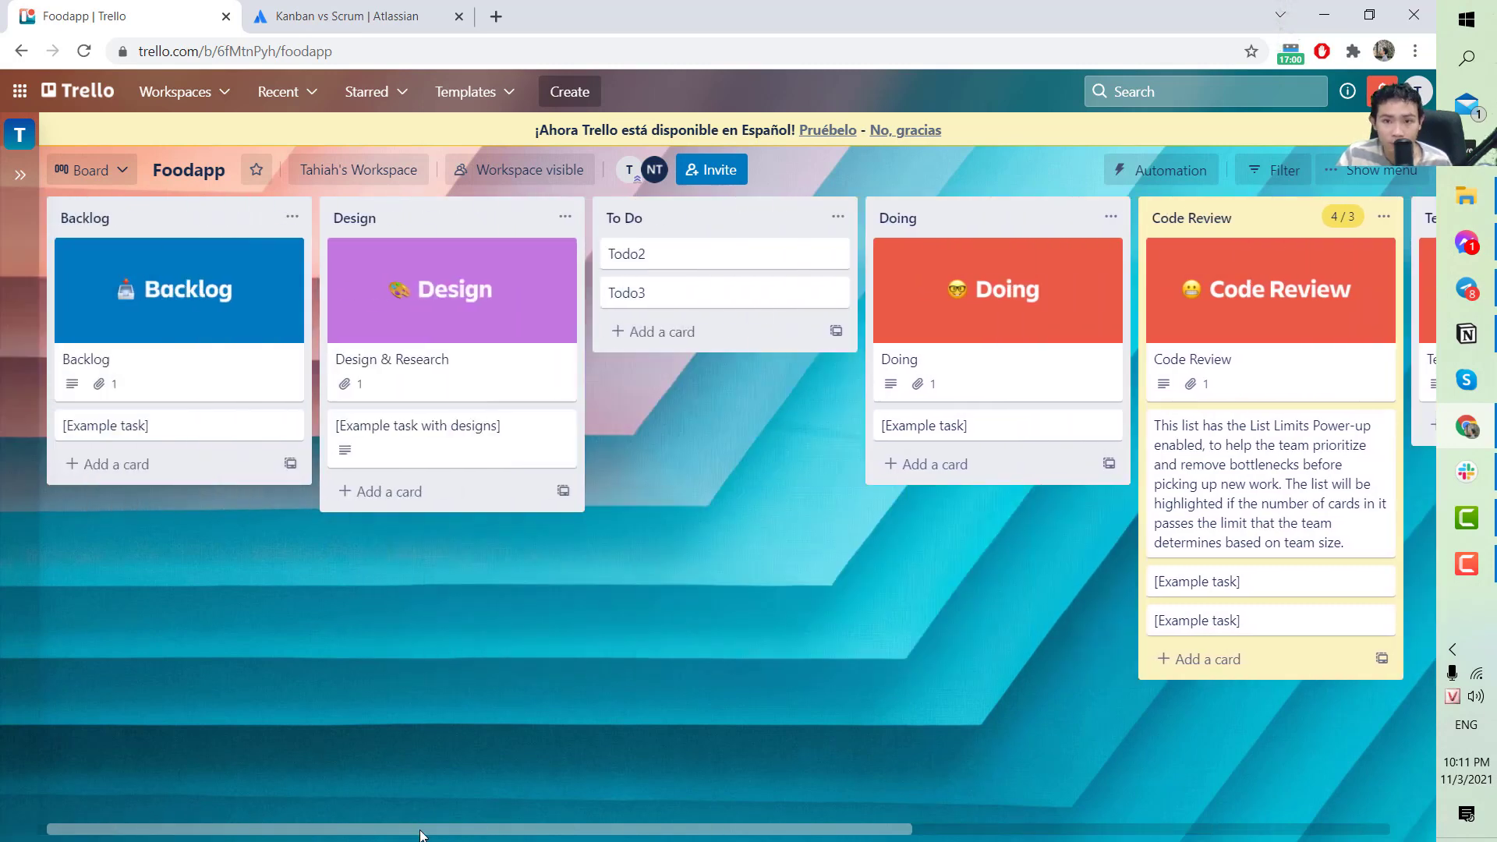
pyautogui.moveTo(422, 835); pyautogui.dragTo(839, 840)
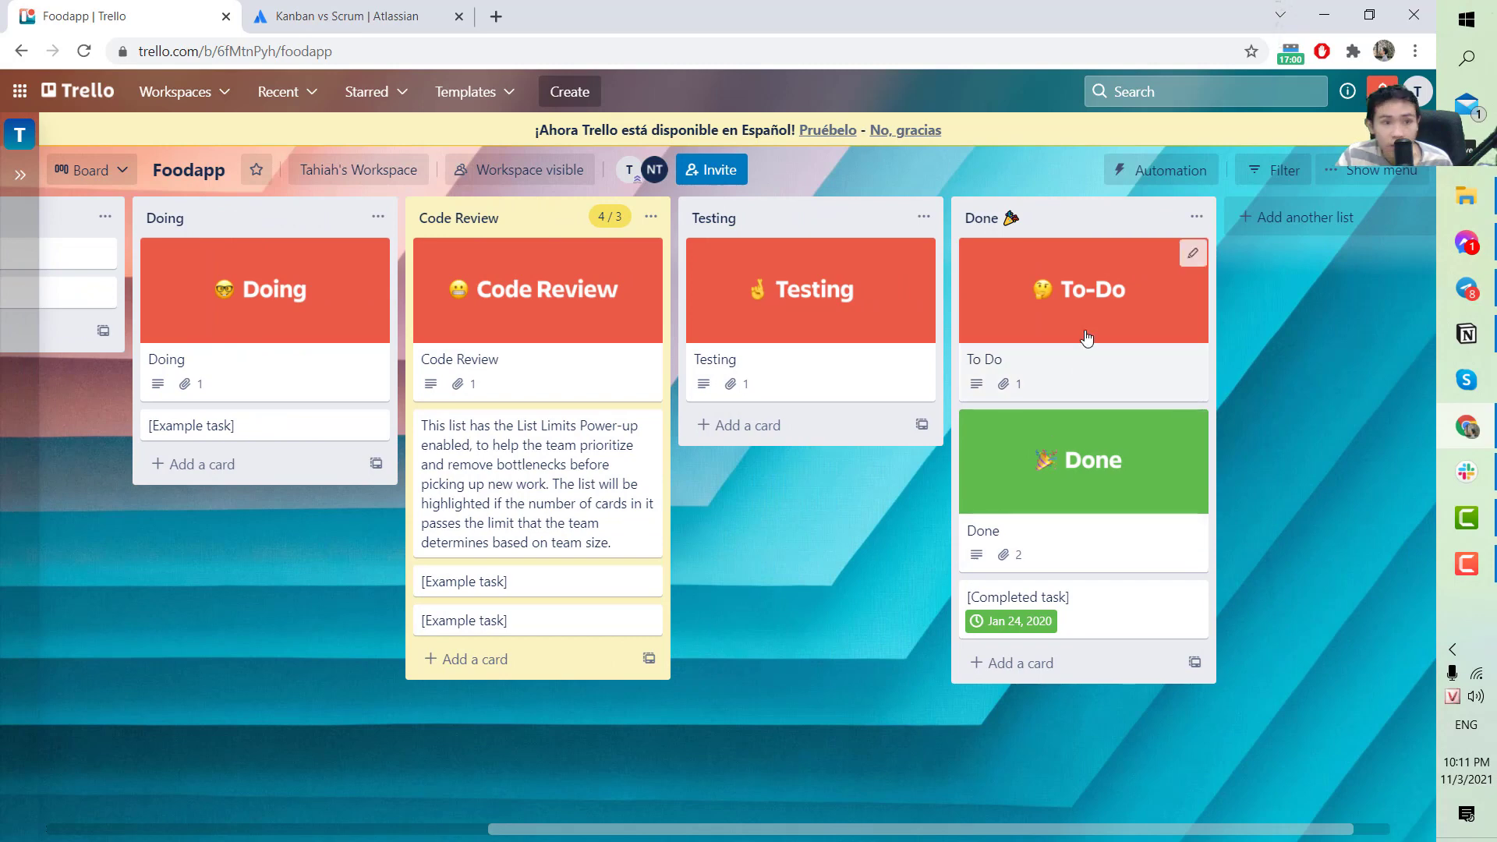
pyautogui.moveTo(1084, 339); pyautogui.dragTo(382, 234)
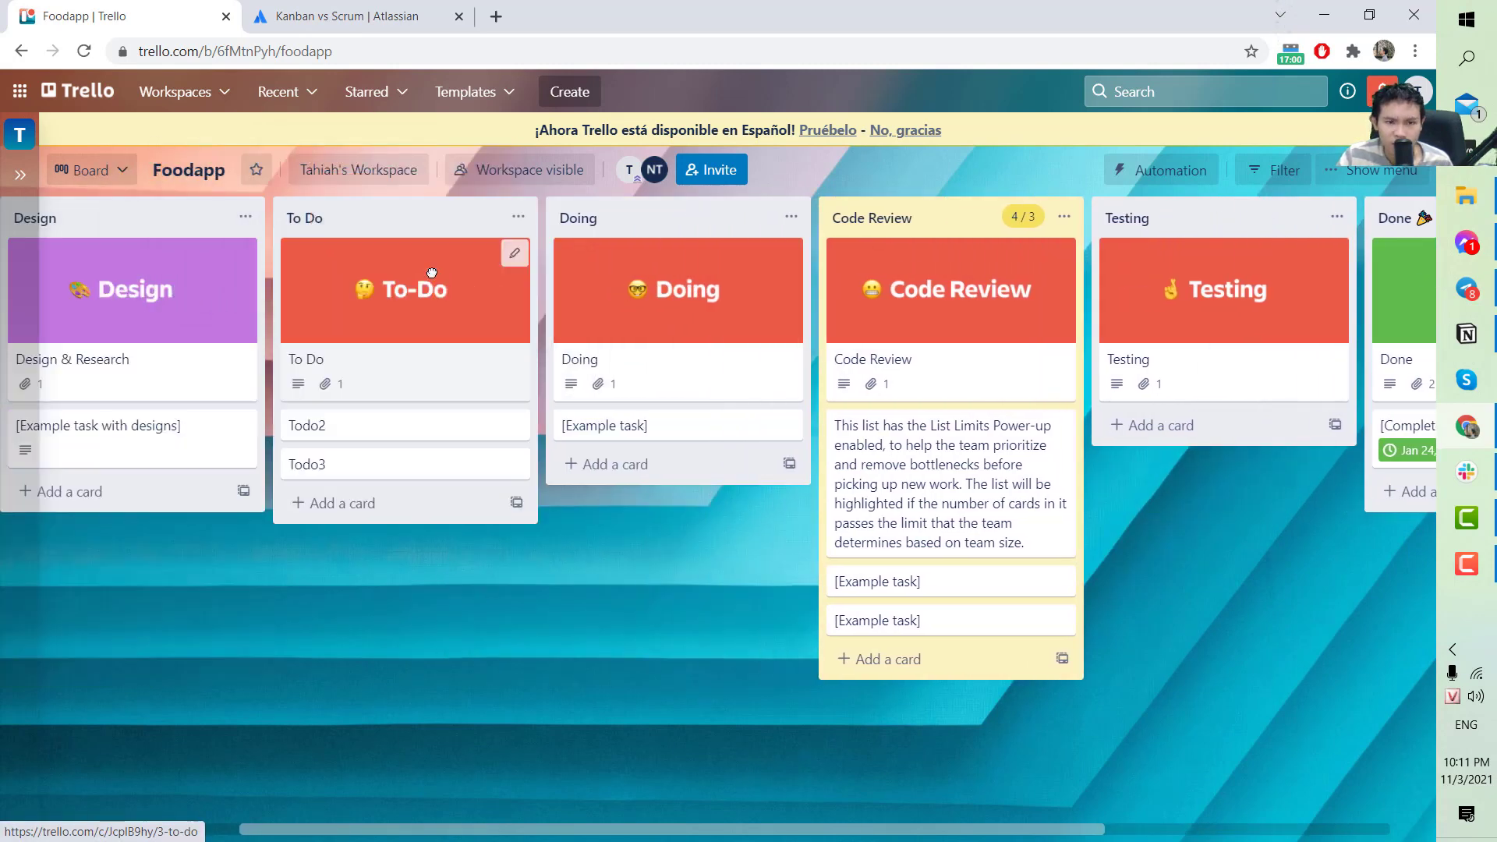
pyautogui.moveTo(380, 836); pyautogui.dragTo(134, 801)
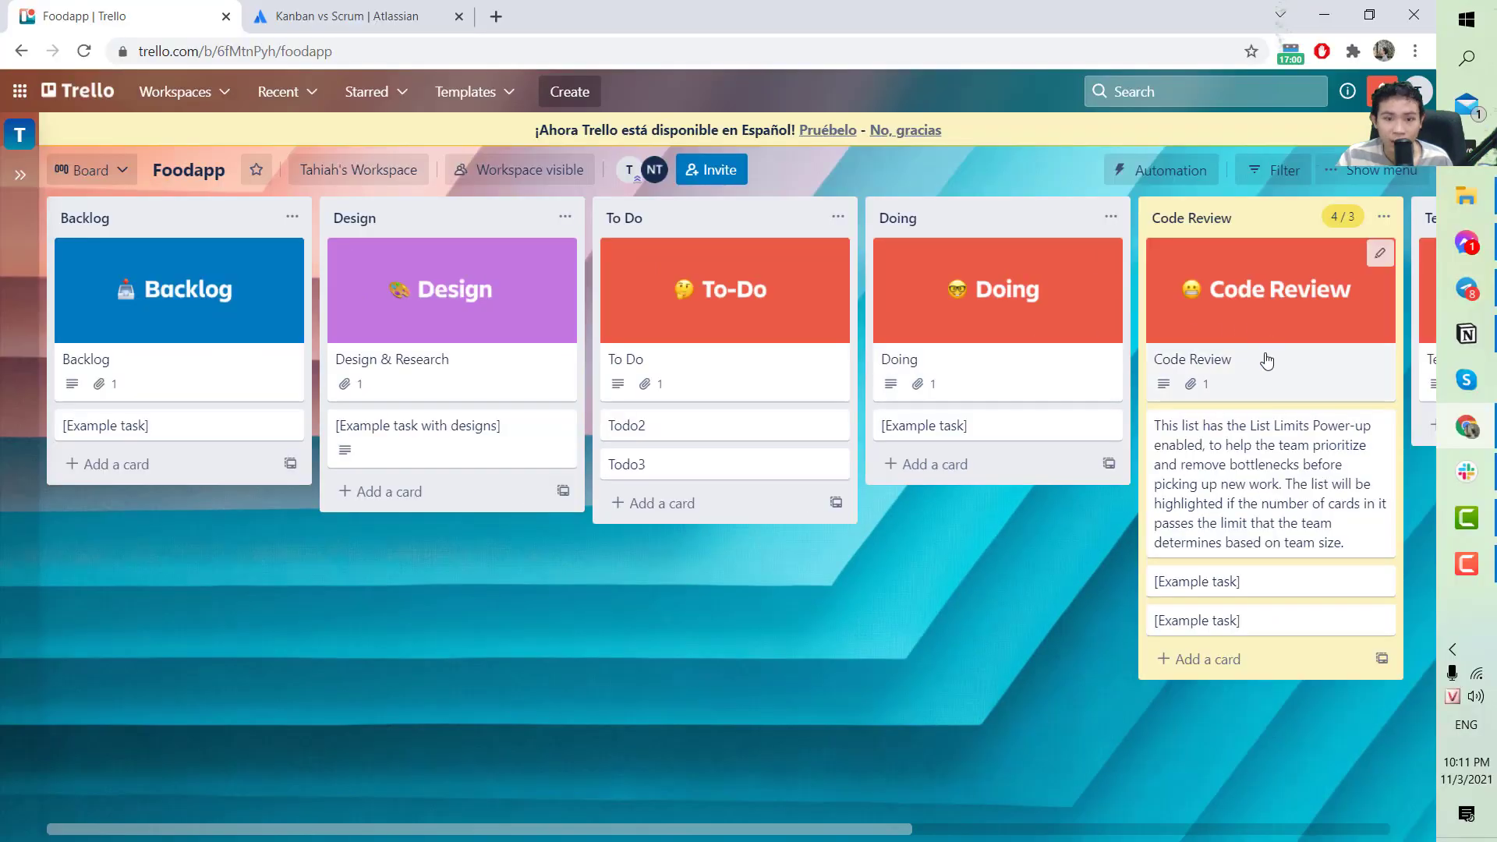
pyautogui.moveTo(786, 833); pyautogui.dragTo(706, 838)
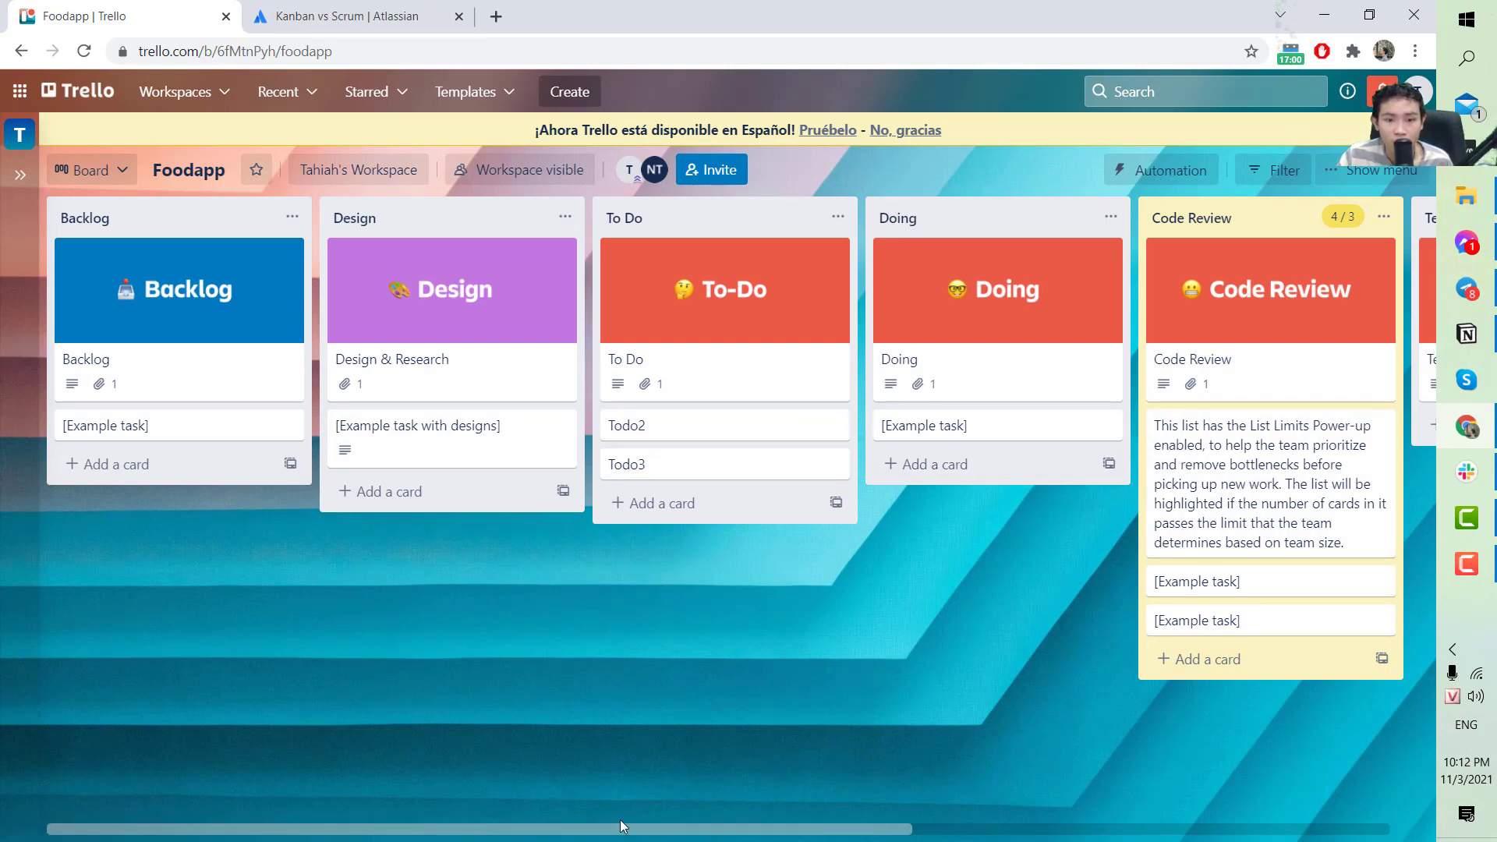
pyautogui.moveTo(620, 826); pyautogui.dragTo(565, 829)
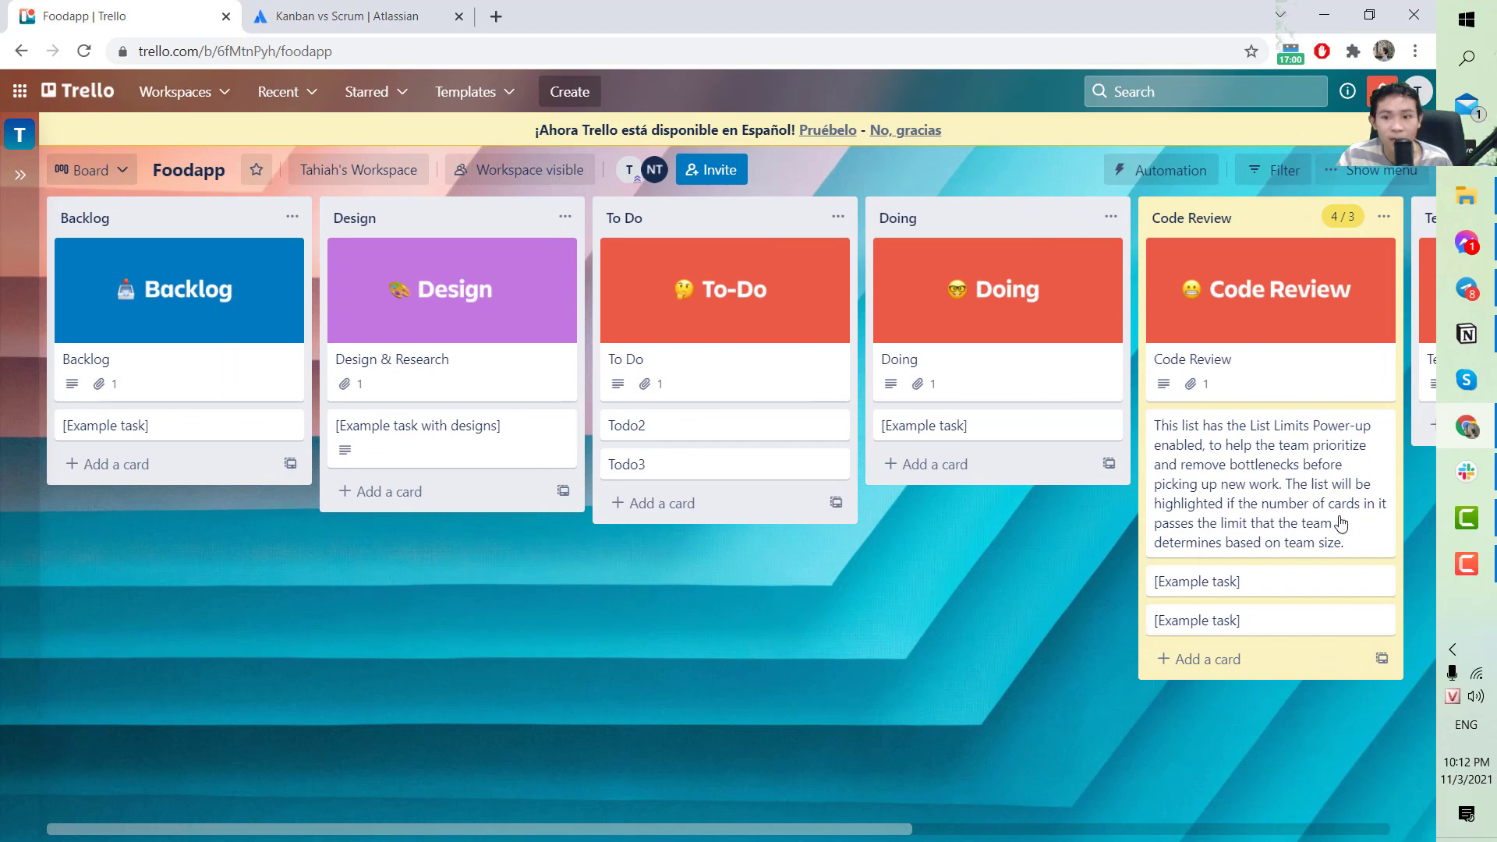
pyautogui.click(1466, 561)
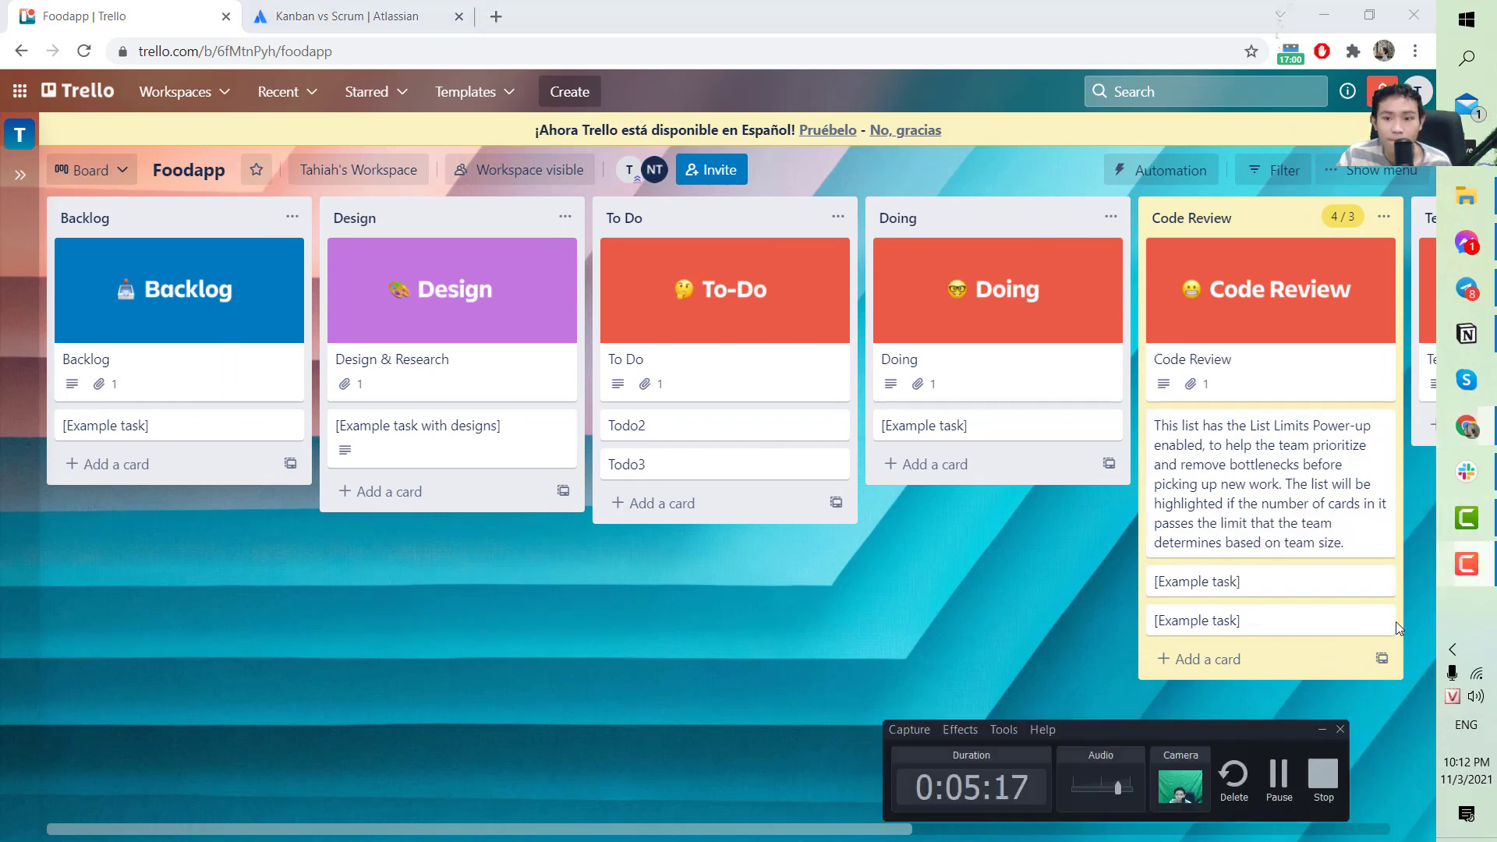
pyautogui.click(1323, 783)
pyautogui.hscroll(3, 718, 436)
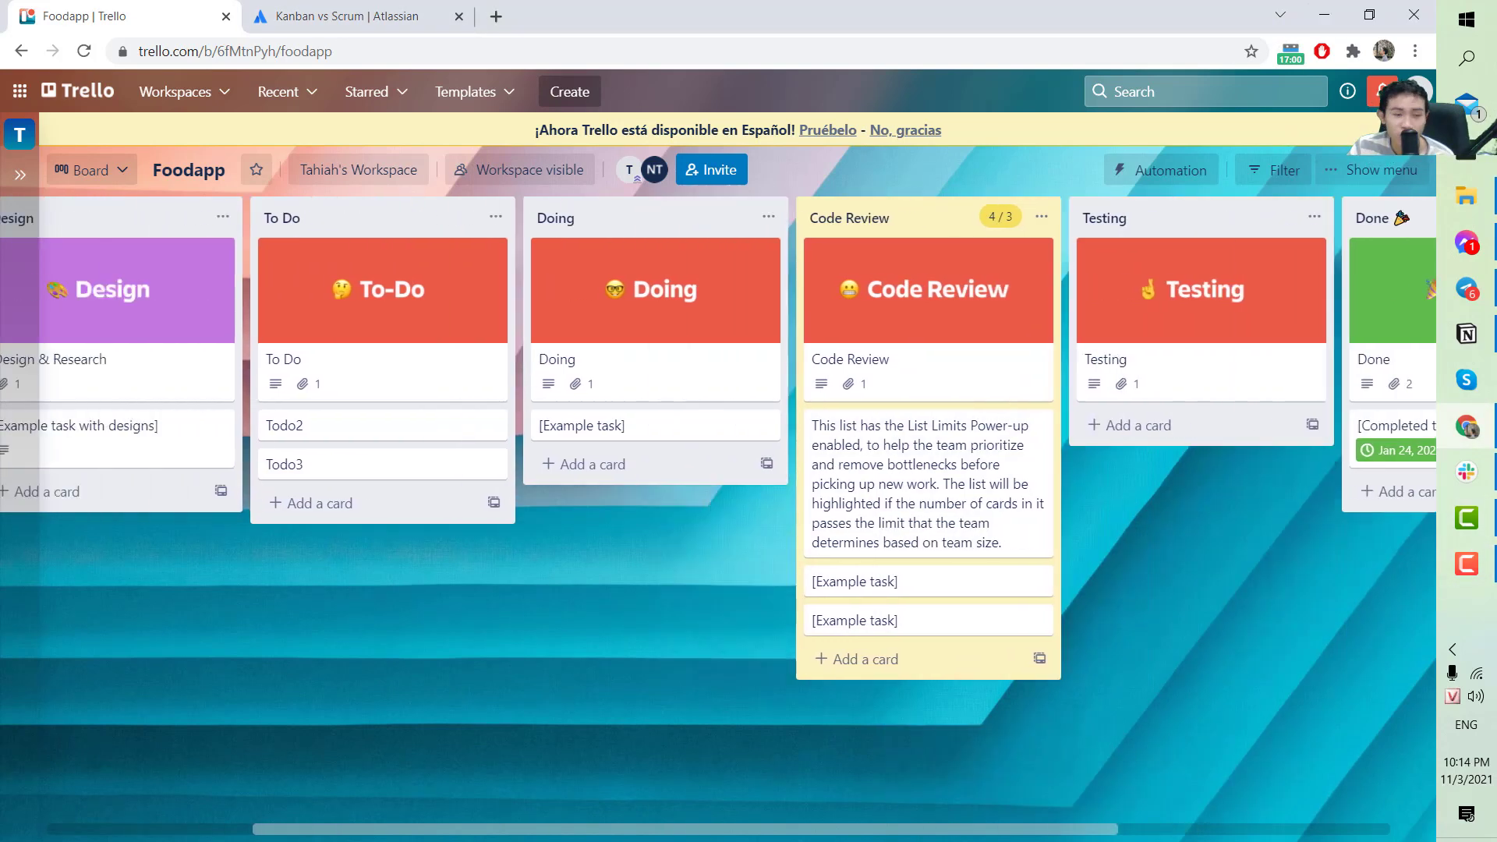
pyautogui.hscroll(-3, 718, 437)
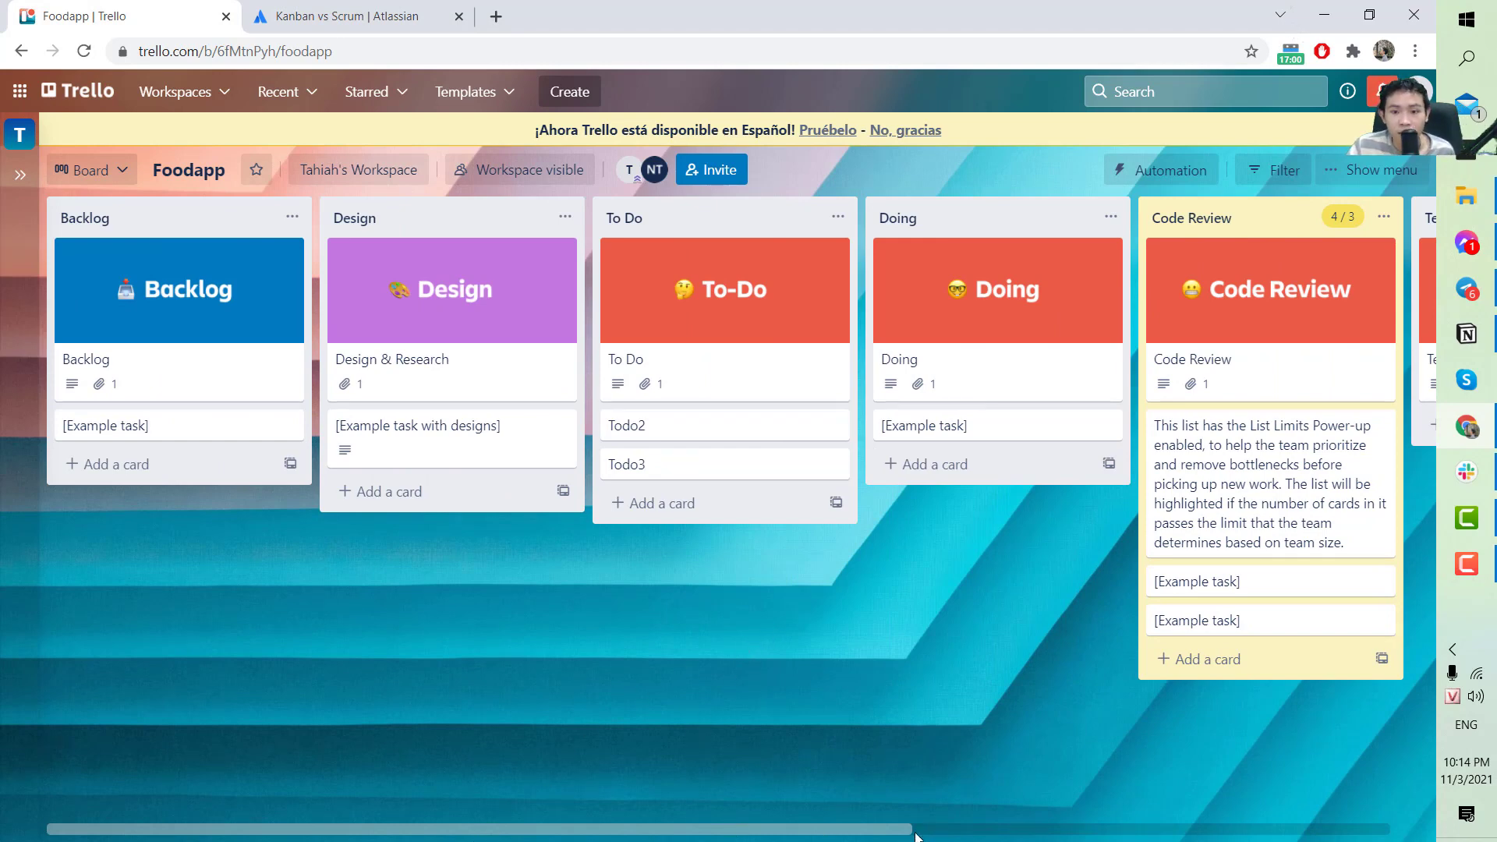
pyautogui.moveTo(873, 831); pyautogui.dragTo(776, 798)
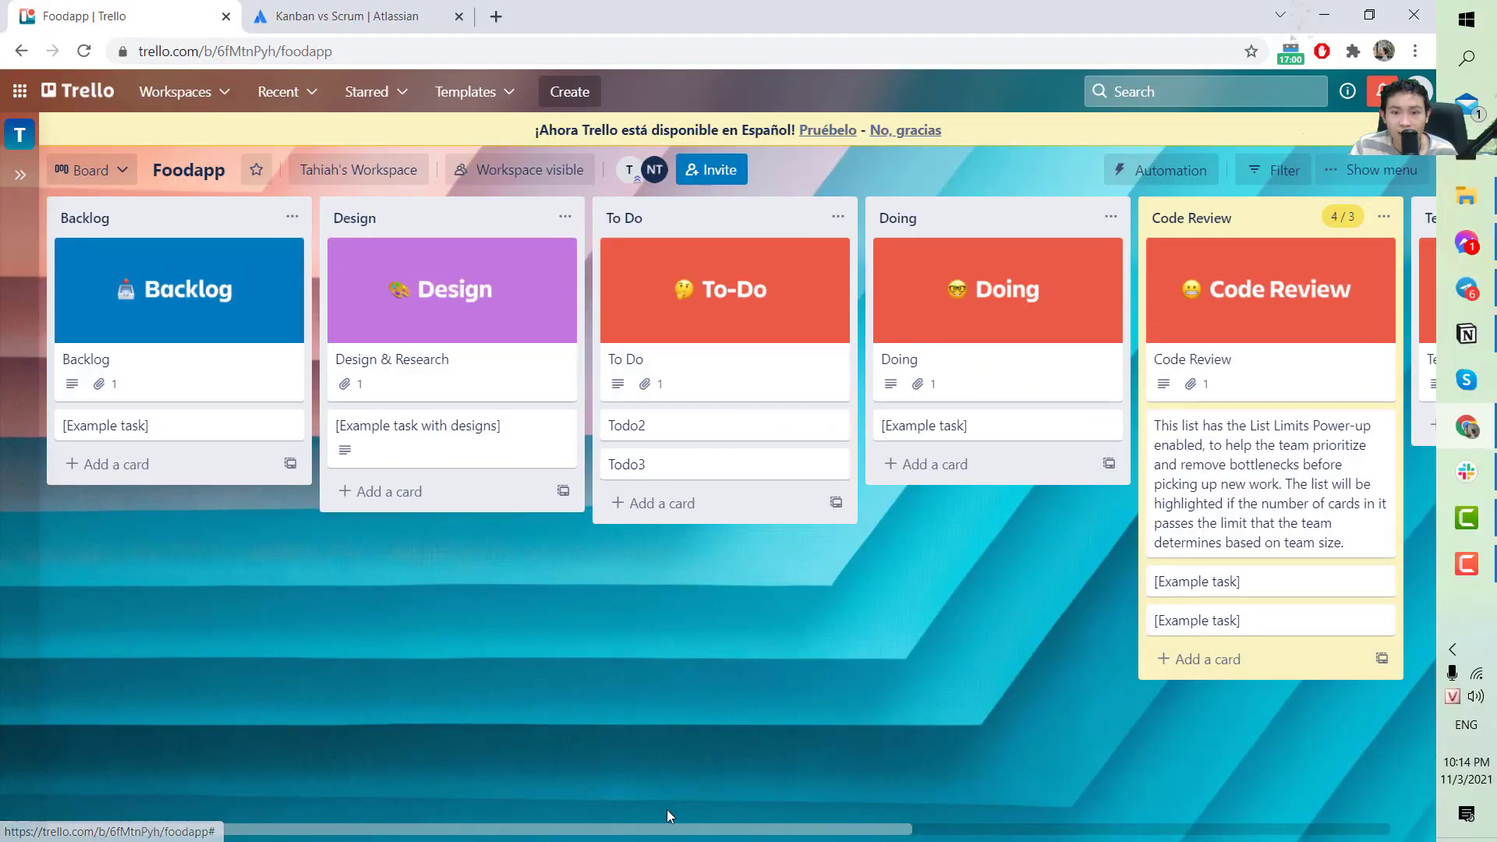
pyautogui.moveTo(668, 829); pyautogui.dragTo(484, 810)
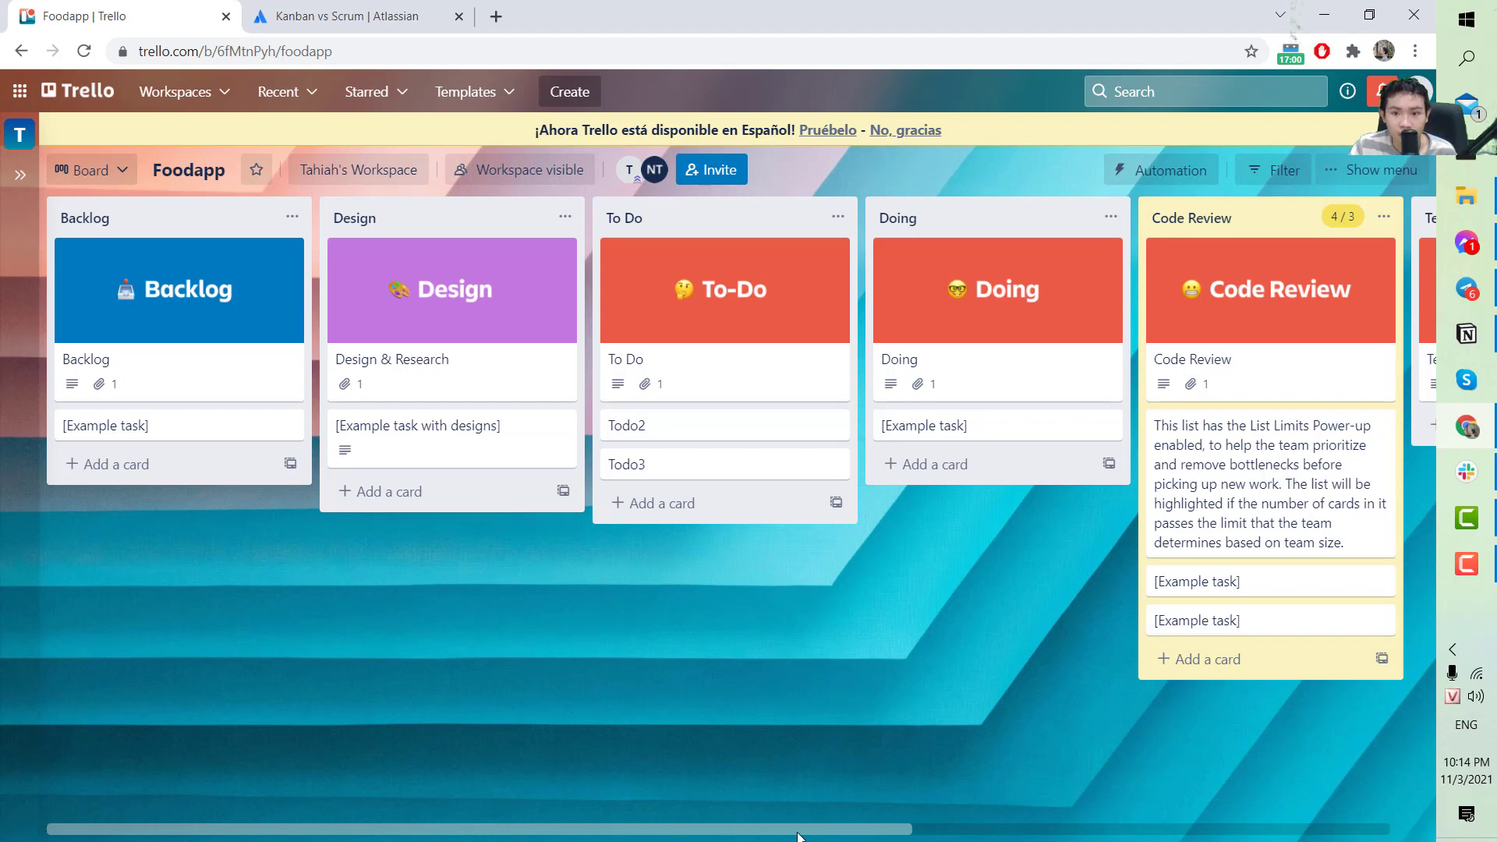
pyautogui.hscroll(8, 797, 836)
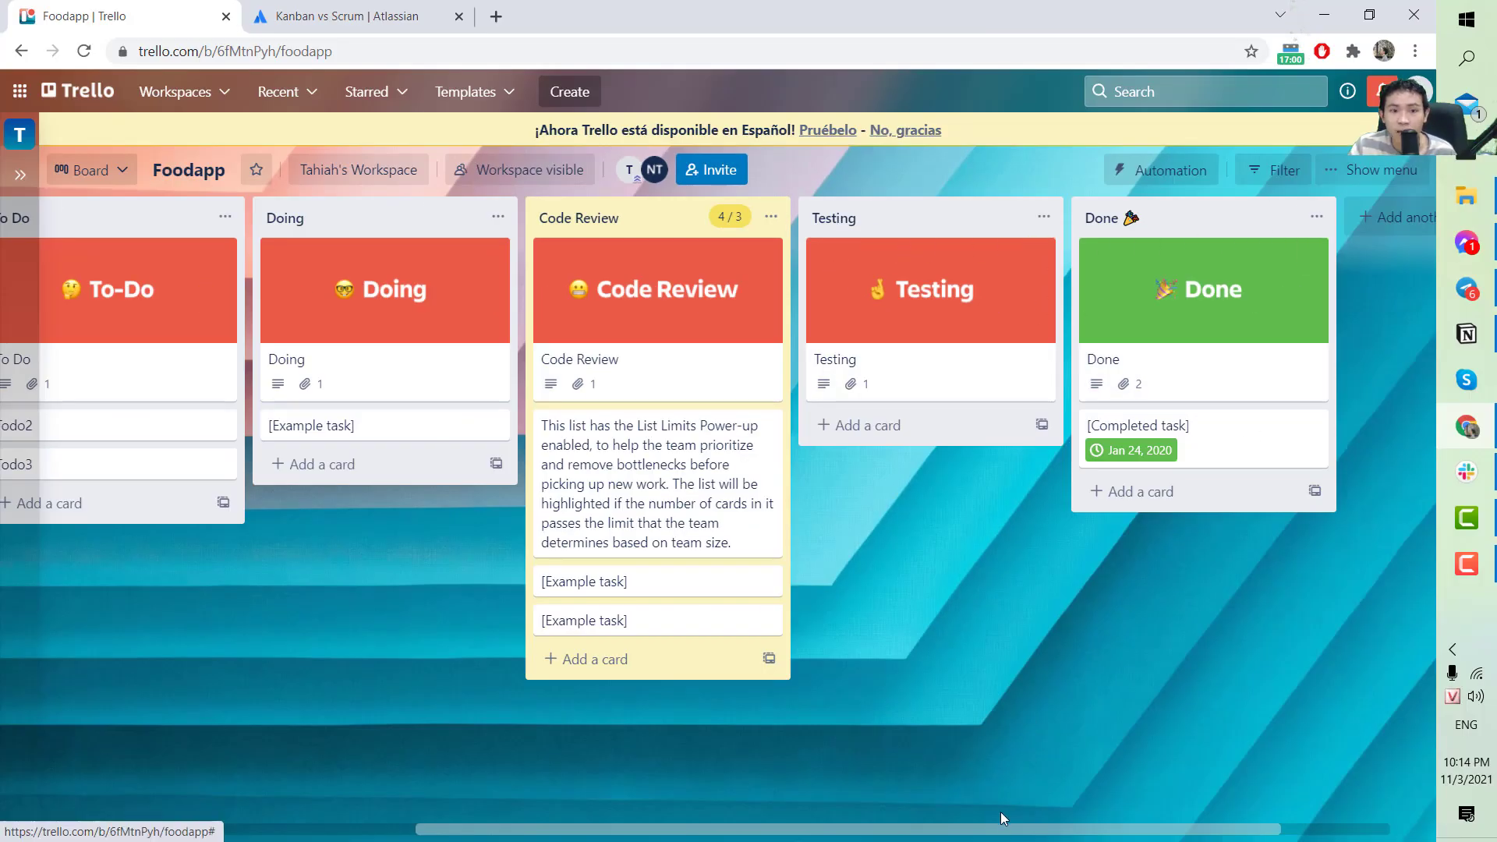
# Create a list named 'Staging' and position it between Code Review and Testing.
pyautogui.moveTo(1043, 833); pyautogui.dragTo(1163, 826)
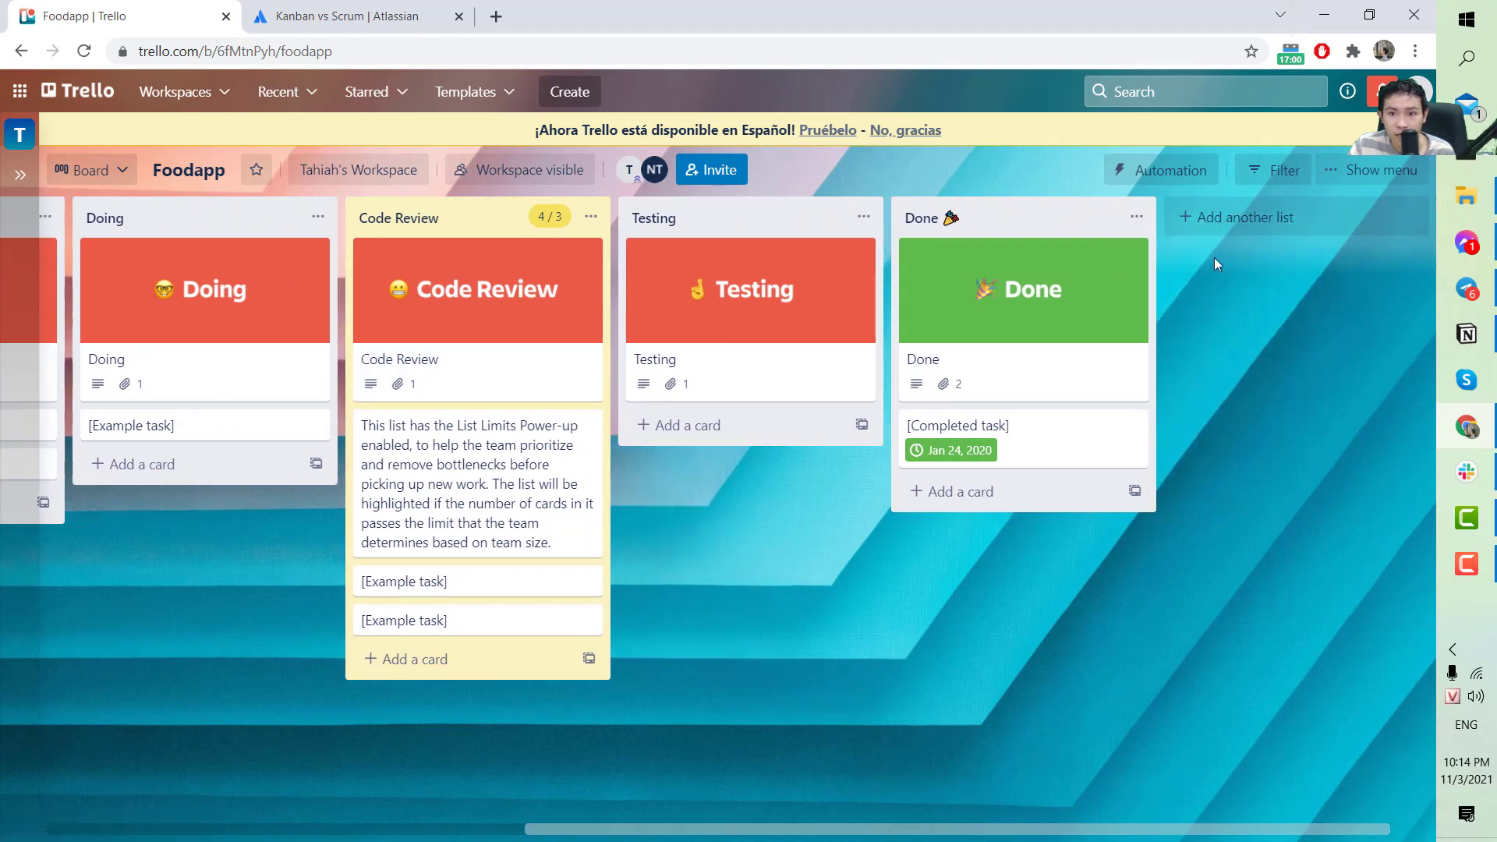
pyautogui.click(1228, 225)
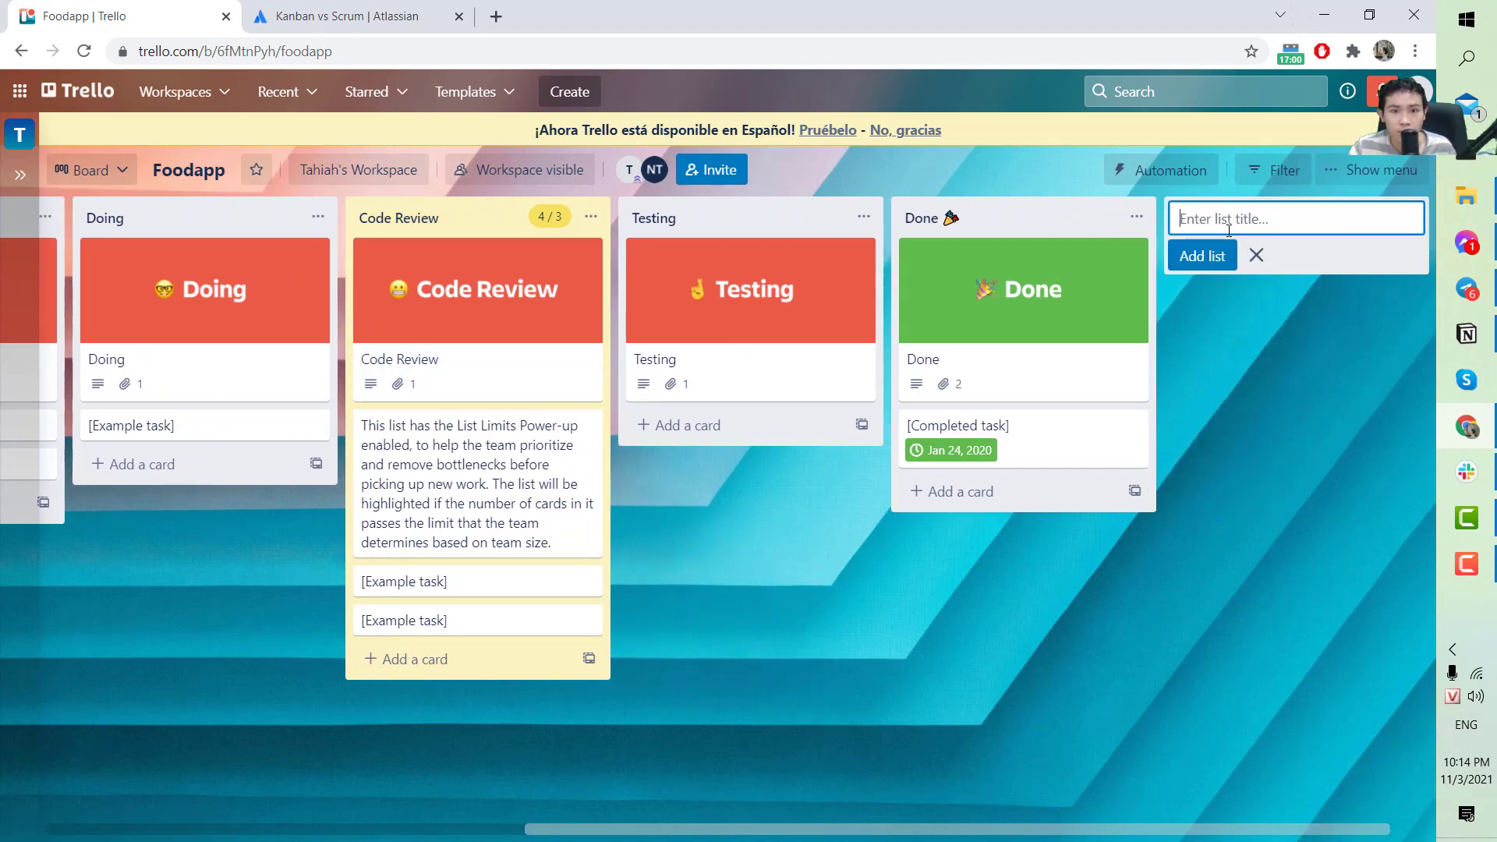
pyautogui.write('St')
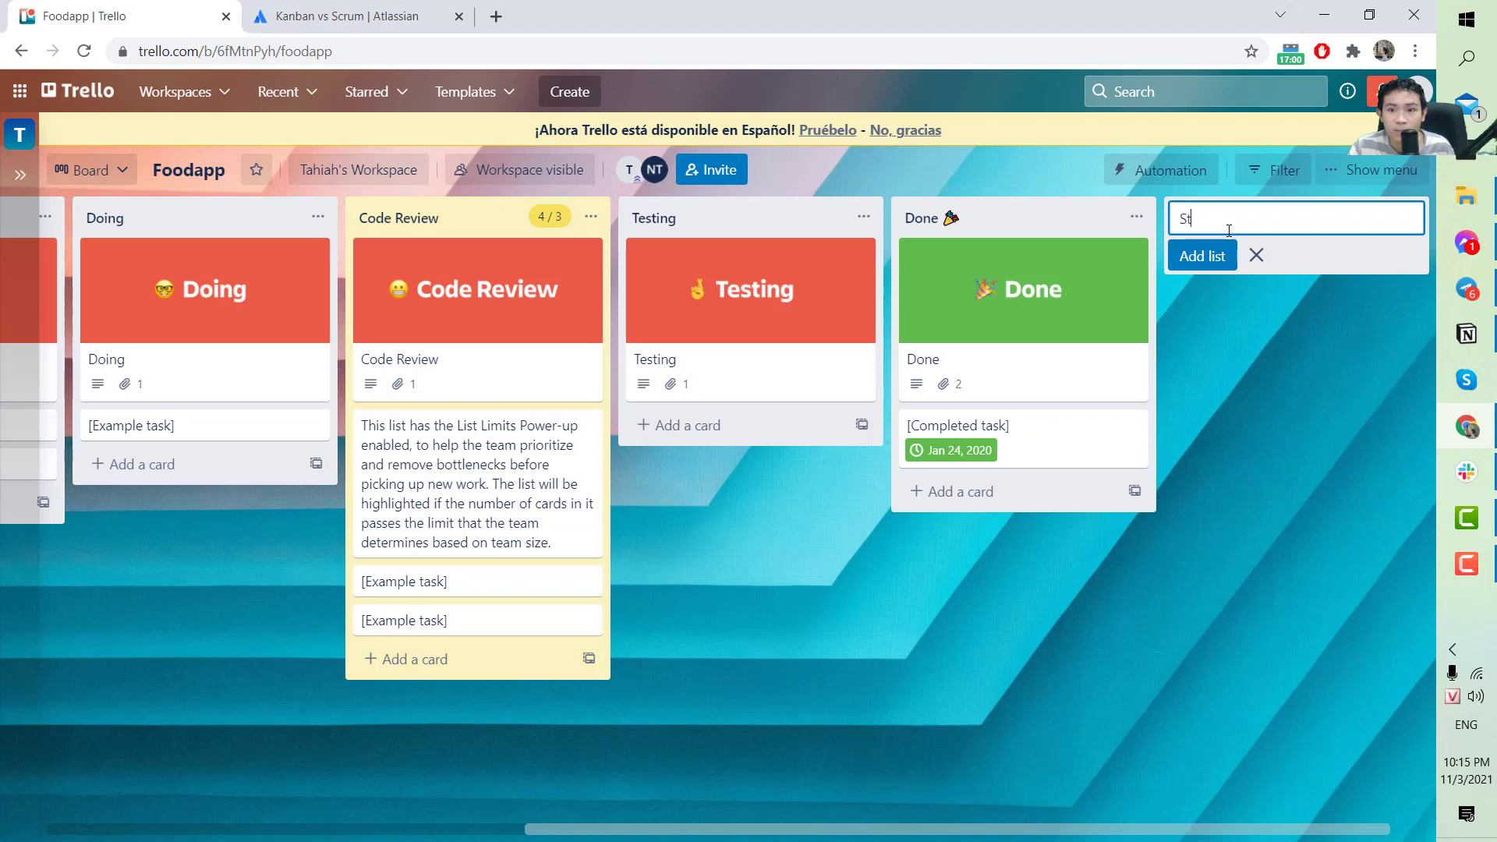
pyautogui.write('aging')
pyautogui.press('Return')
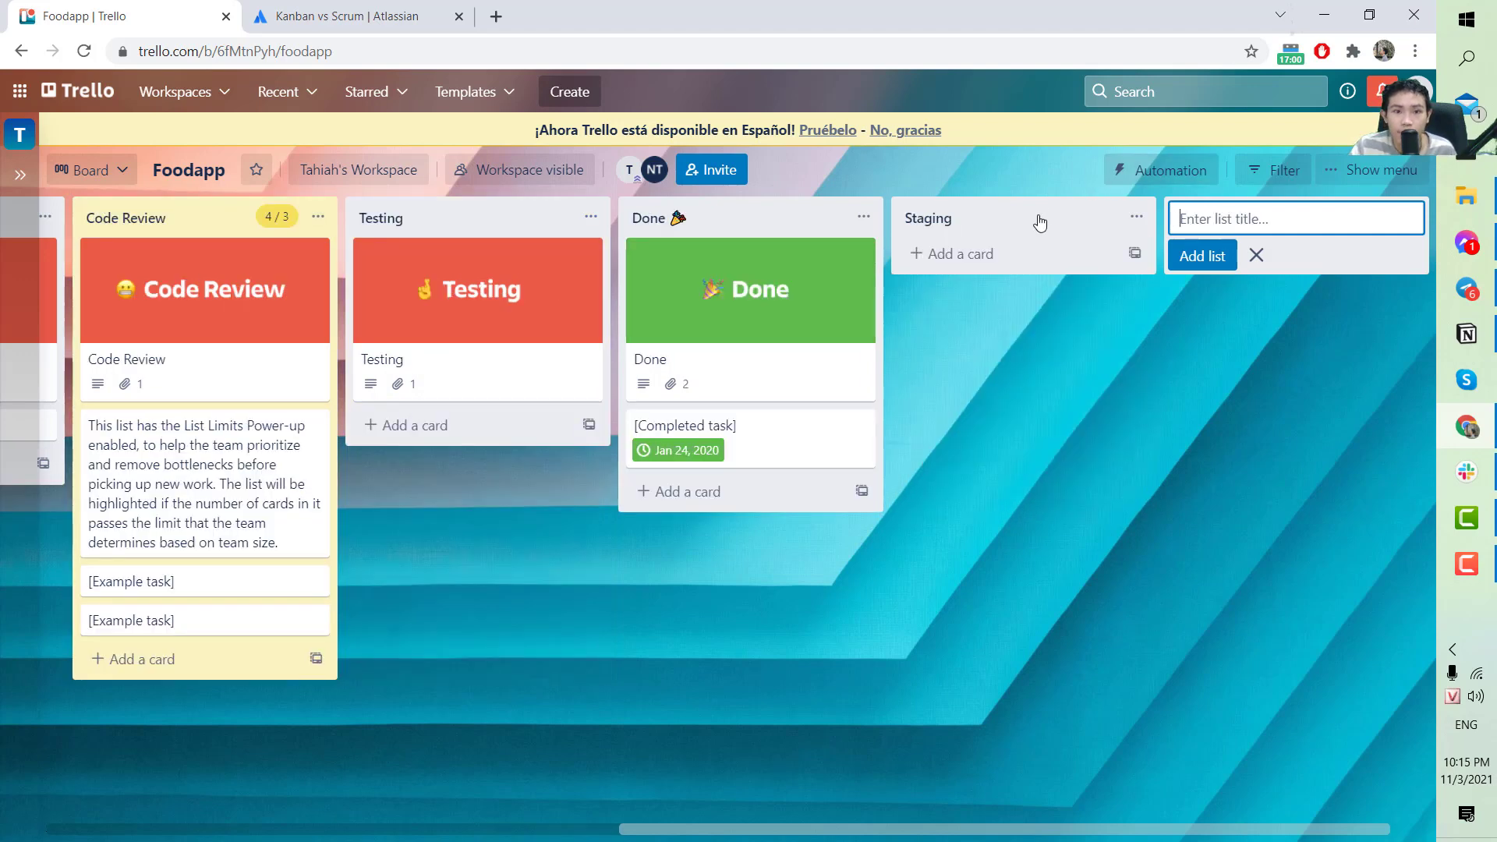
pyautogui.moveTo(1039, 221); pyautogui.dragTo(778, 213)
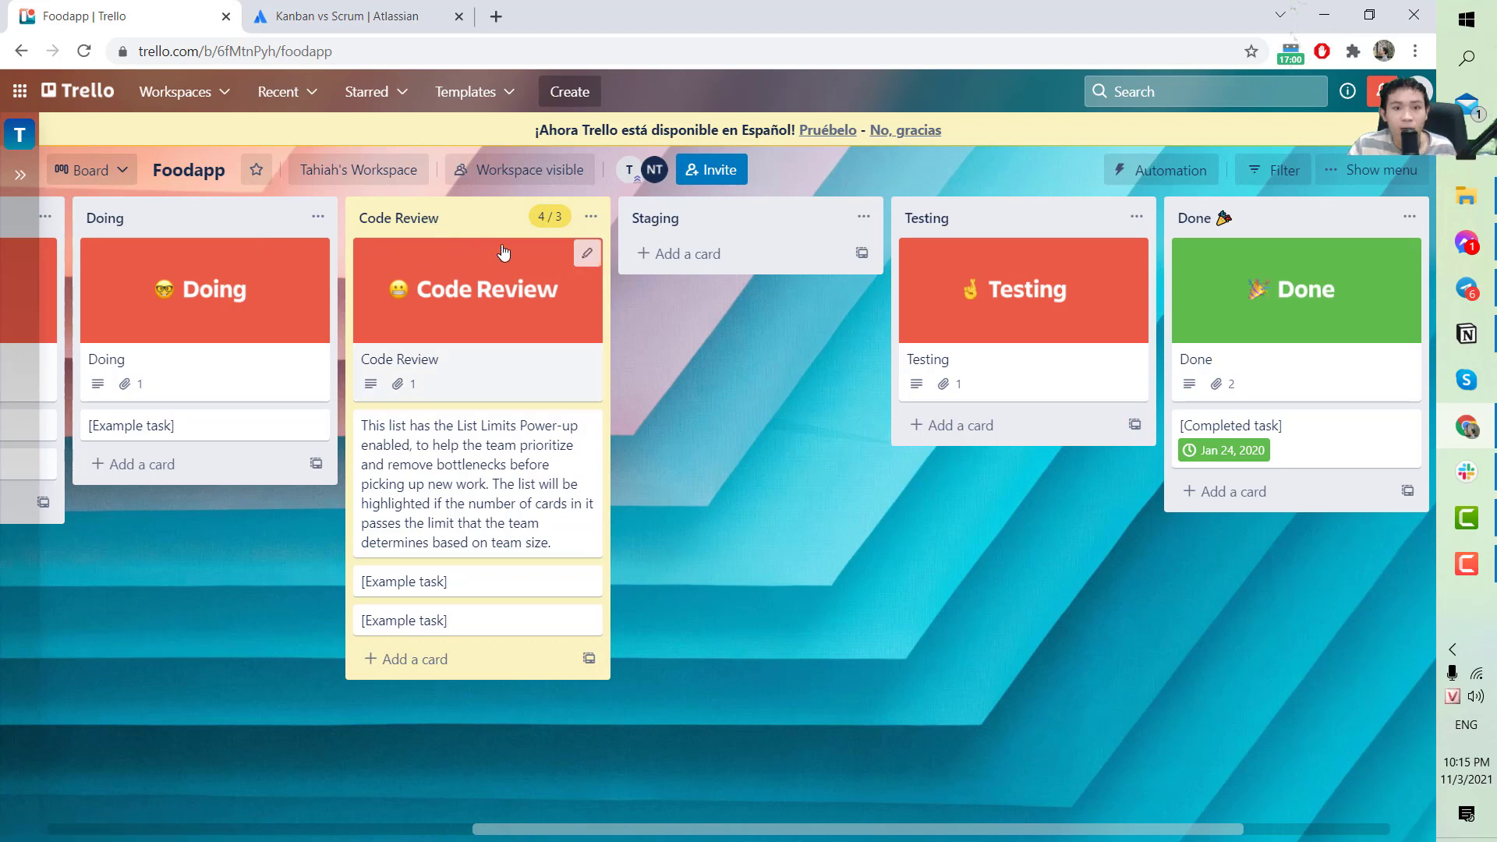
# Drag the Code Review cover card past Staging and drop it atop the Testing list.
pyautogui.moveTo(507, 285); pyautogui.dragTo(476, 273)
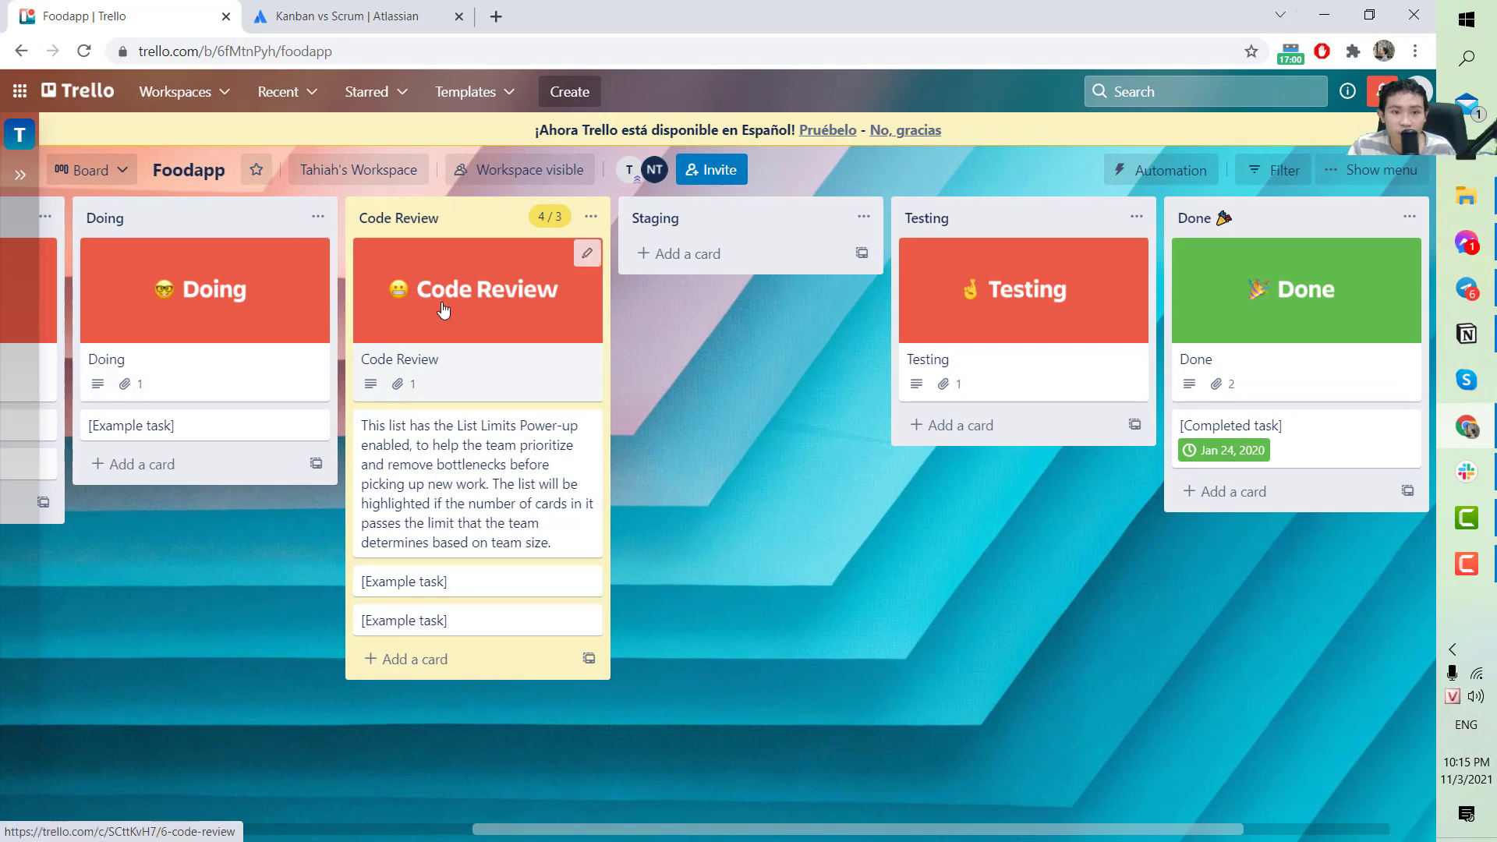
pyautogui.moveTo(443, 309); pyautogui.dragTo(766, 297)
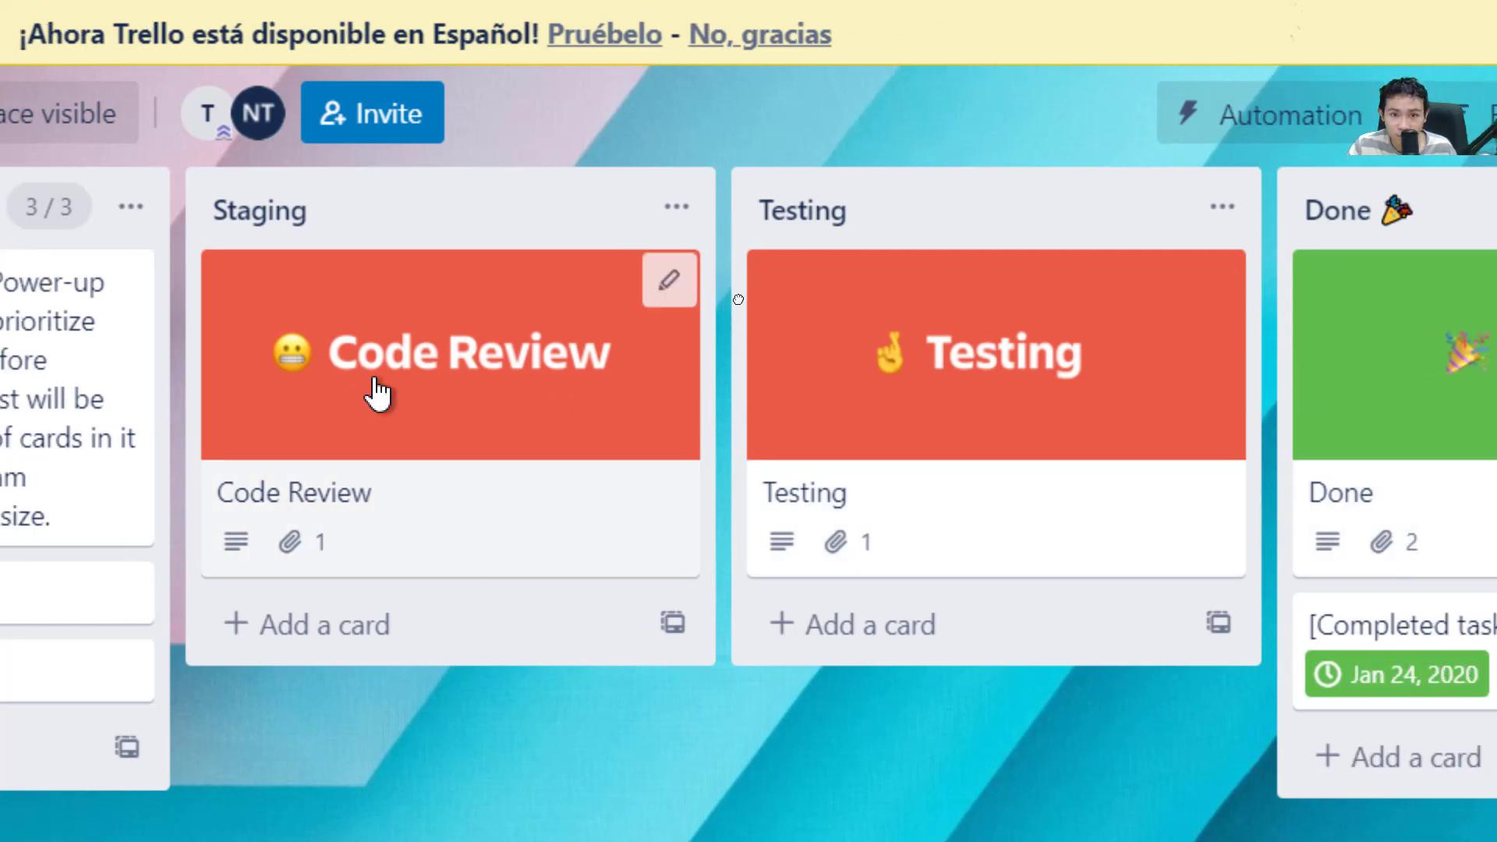
pyautogui.moveTo(377, 395); pyautogui.dragTo(924, 371)
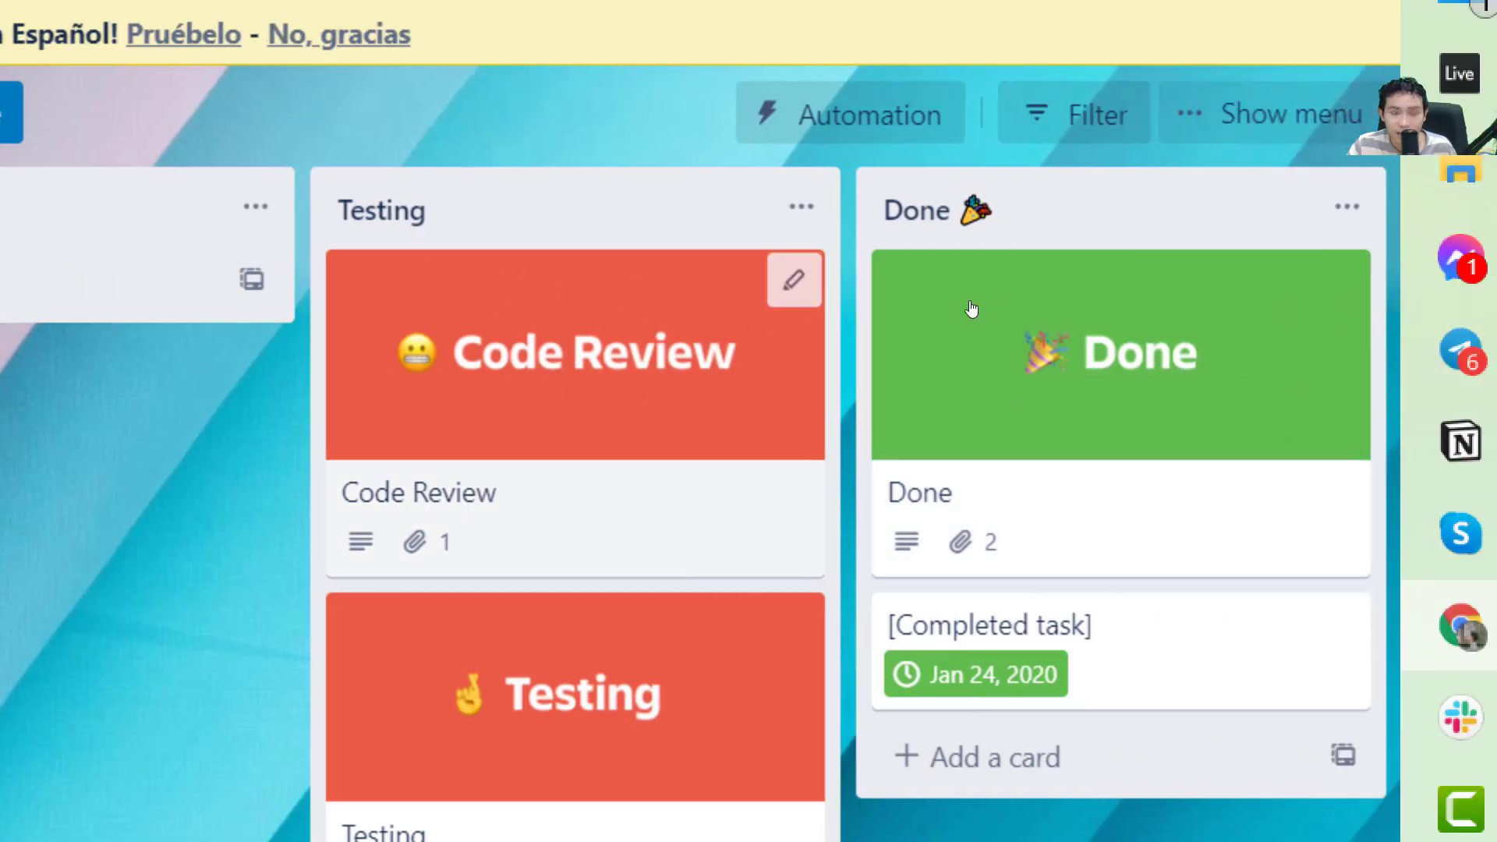
pyautogui.click(576, 204)
# Rename the Testing list to 'Testing on Staging'.
pyautogui.click(477, 196)
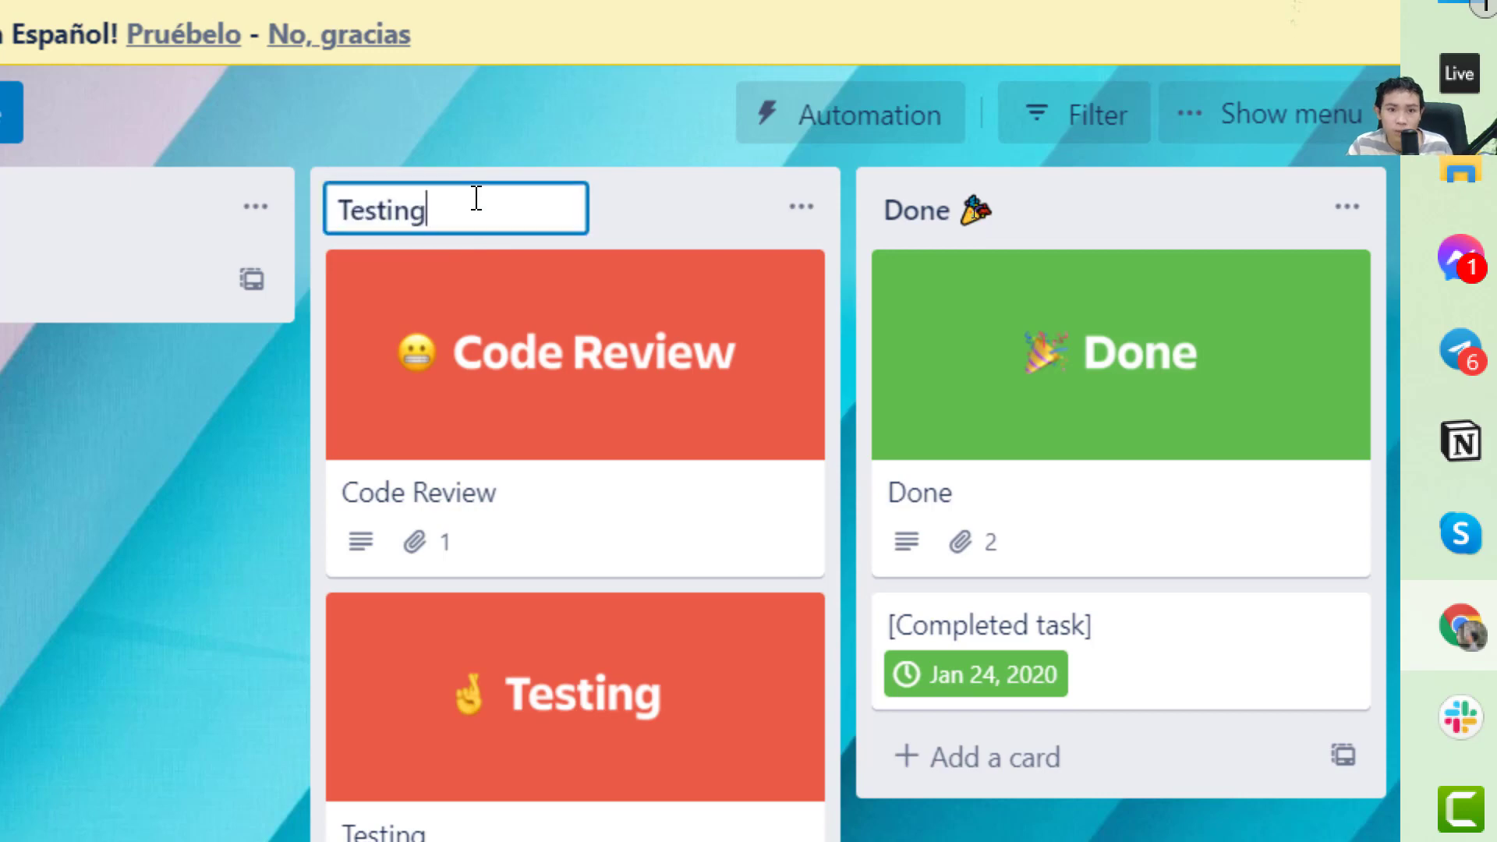
pyautogui.write('on Sta')
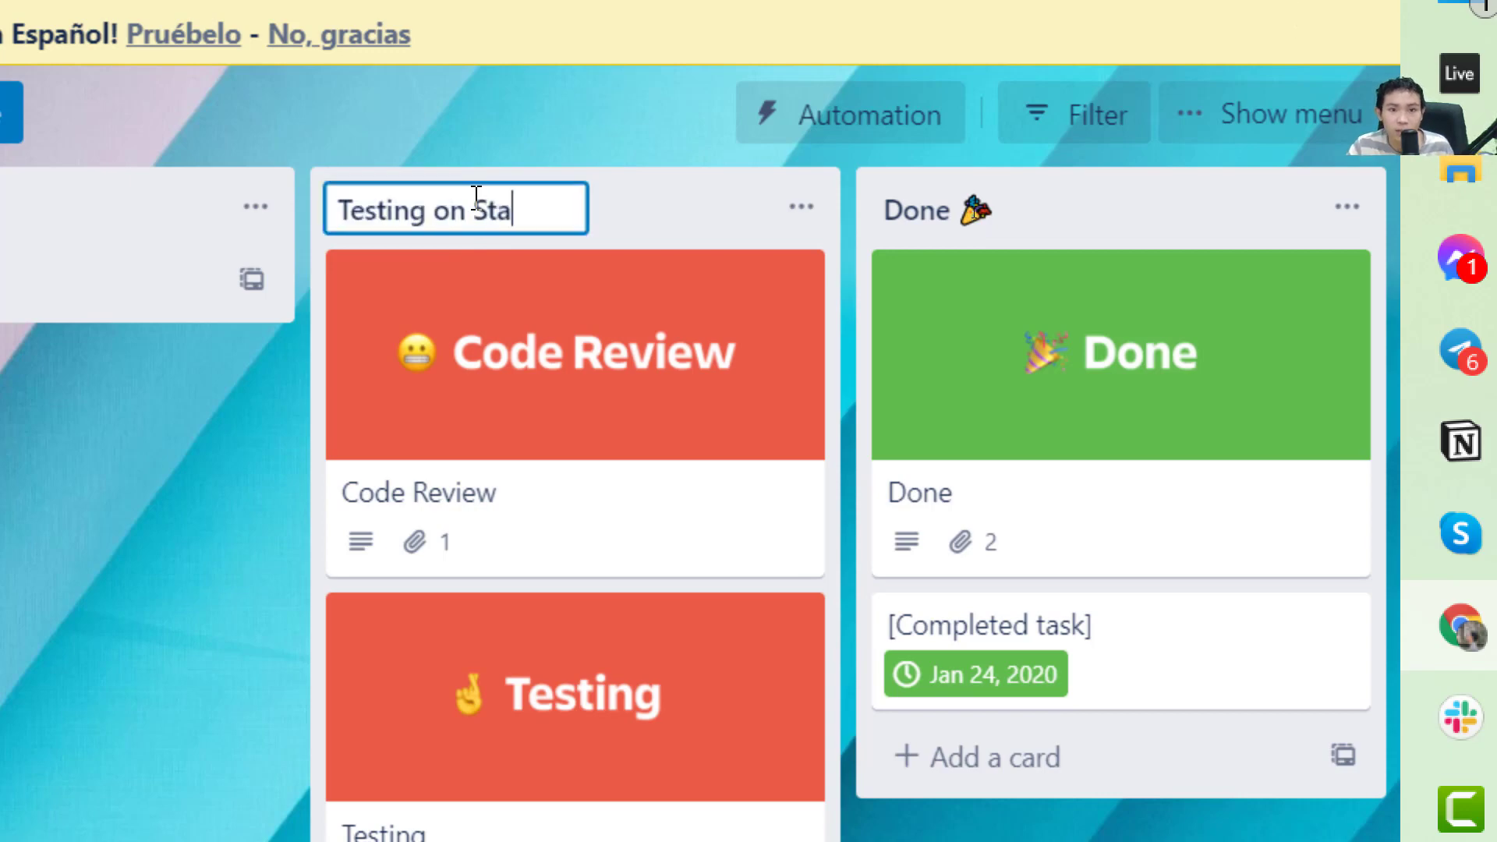
pyautogui.write('ging')
pyautogui.press('Return')
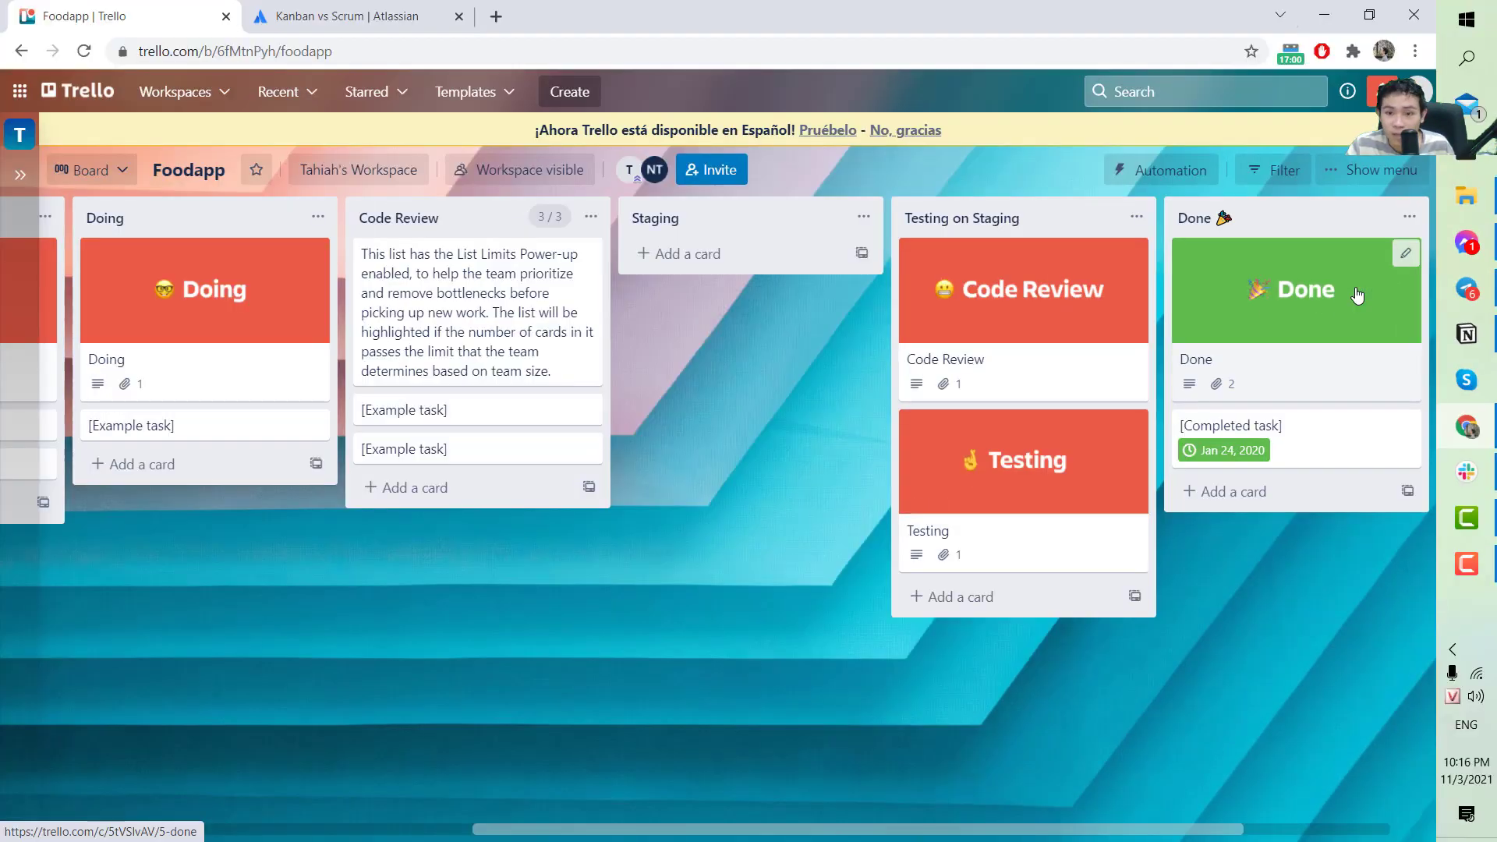
# Add a 'Live' list and move it in front of Done.
pyautogui.moveTo(1088, 833); pyautogui.dragTo(1266, 832)
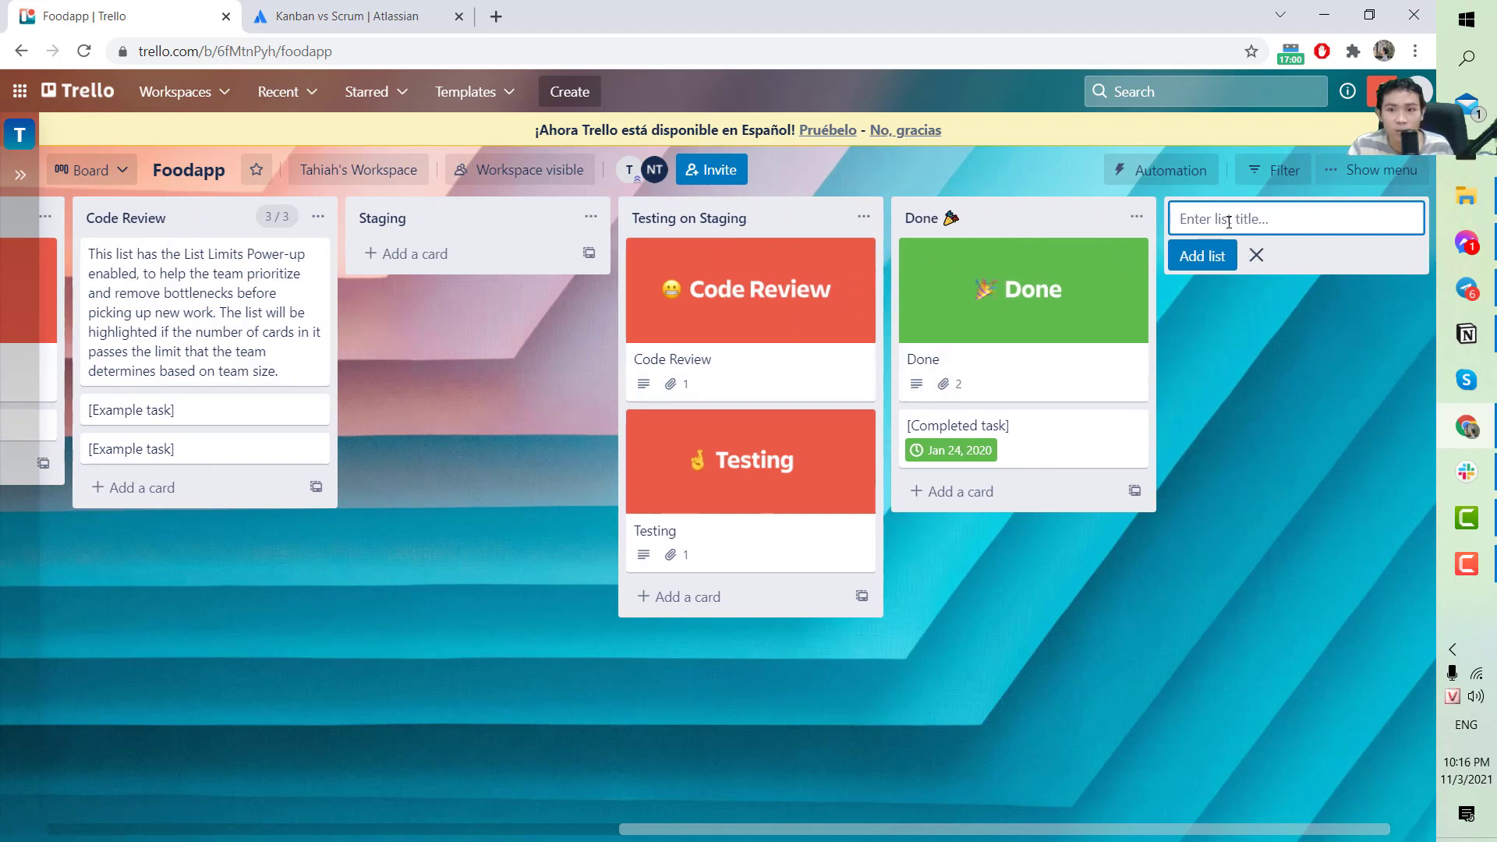
pyautogui.write('Liv')
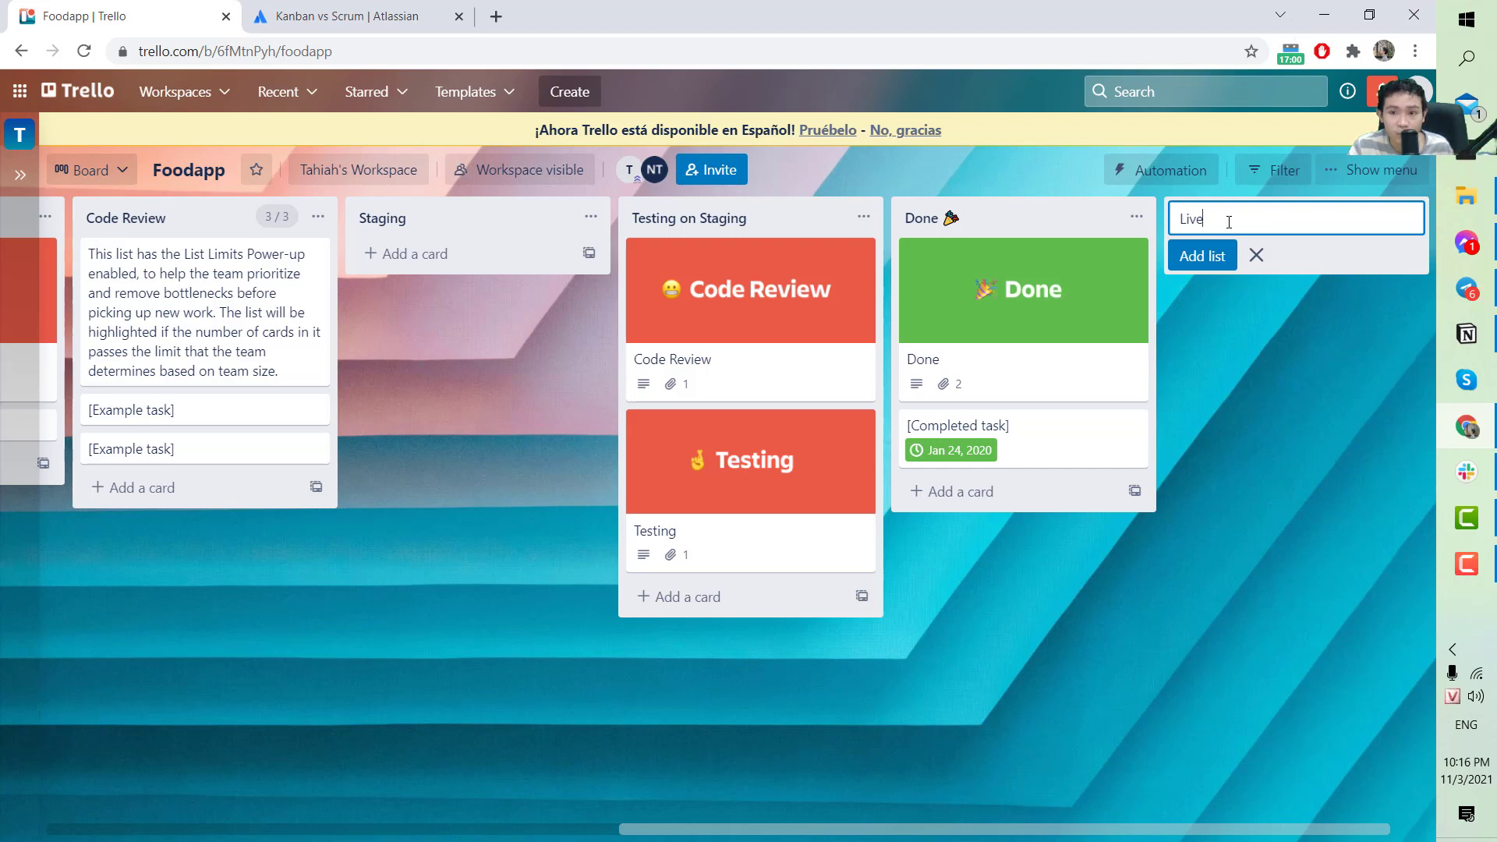
pyautogui.write('e')
pyautogui.press('Return')
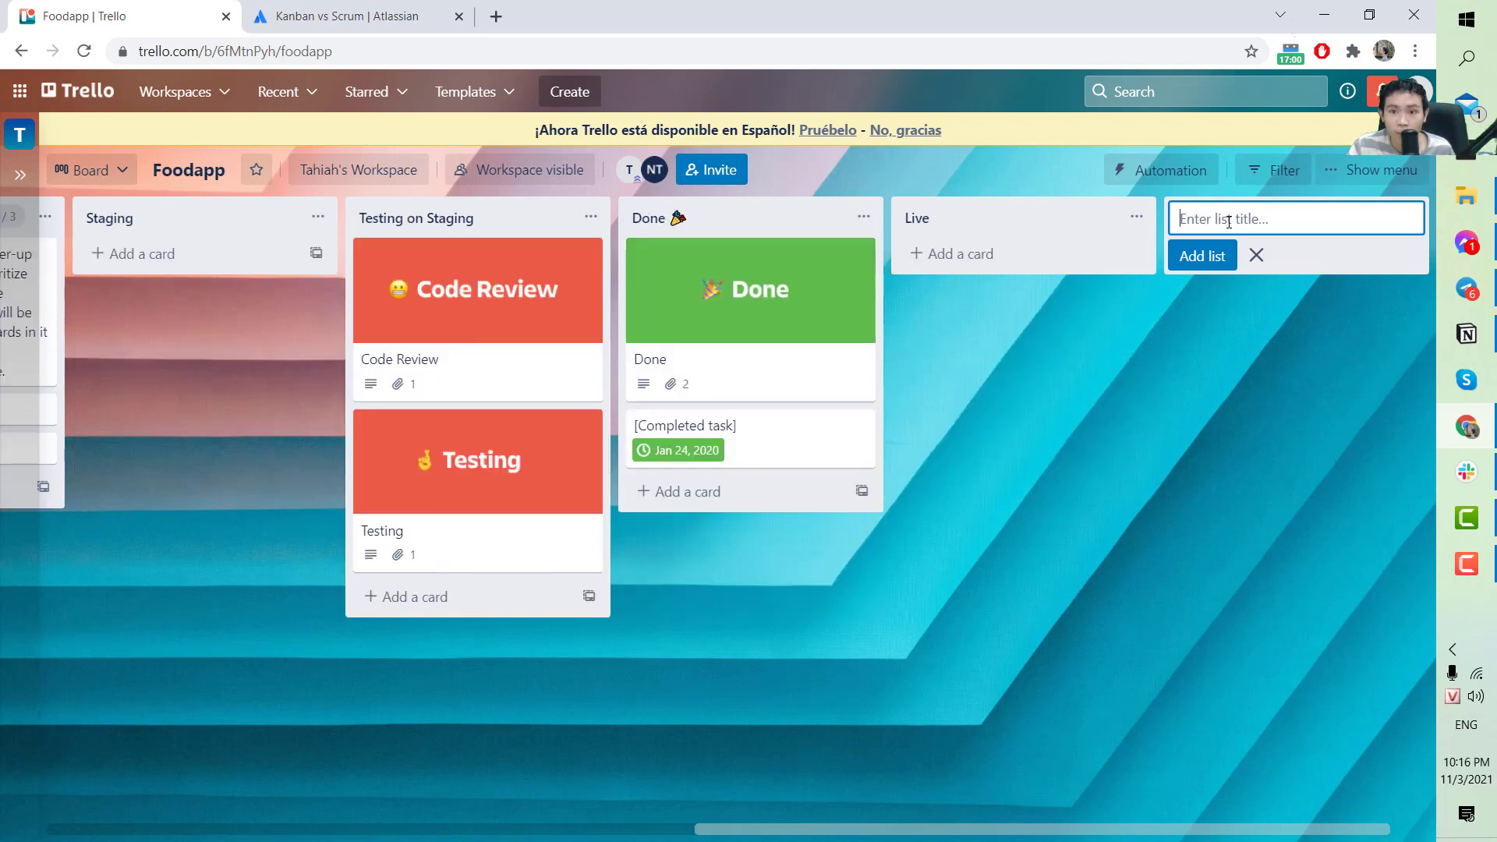
pyautogui.moveTo(1065, 220); pyautogui.dragTo(1094, 213)
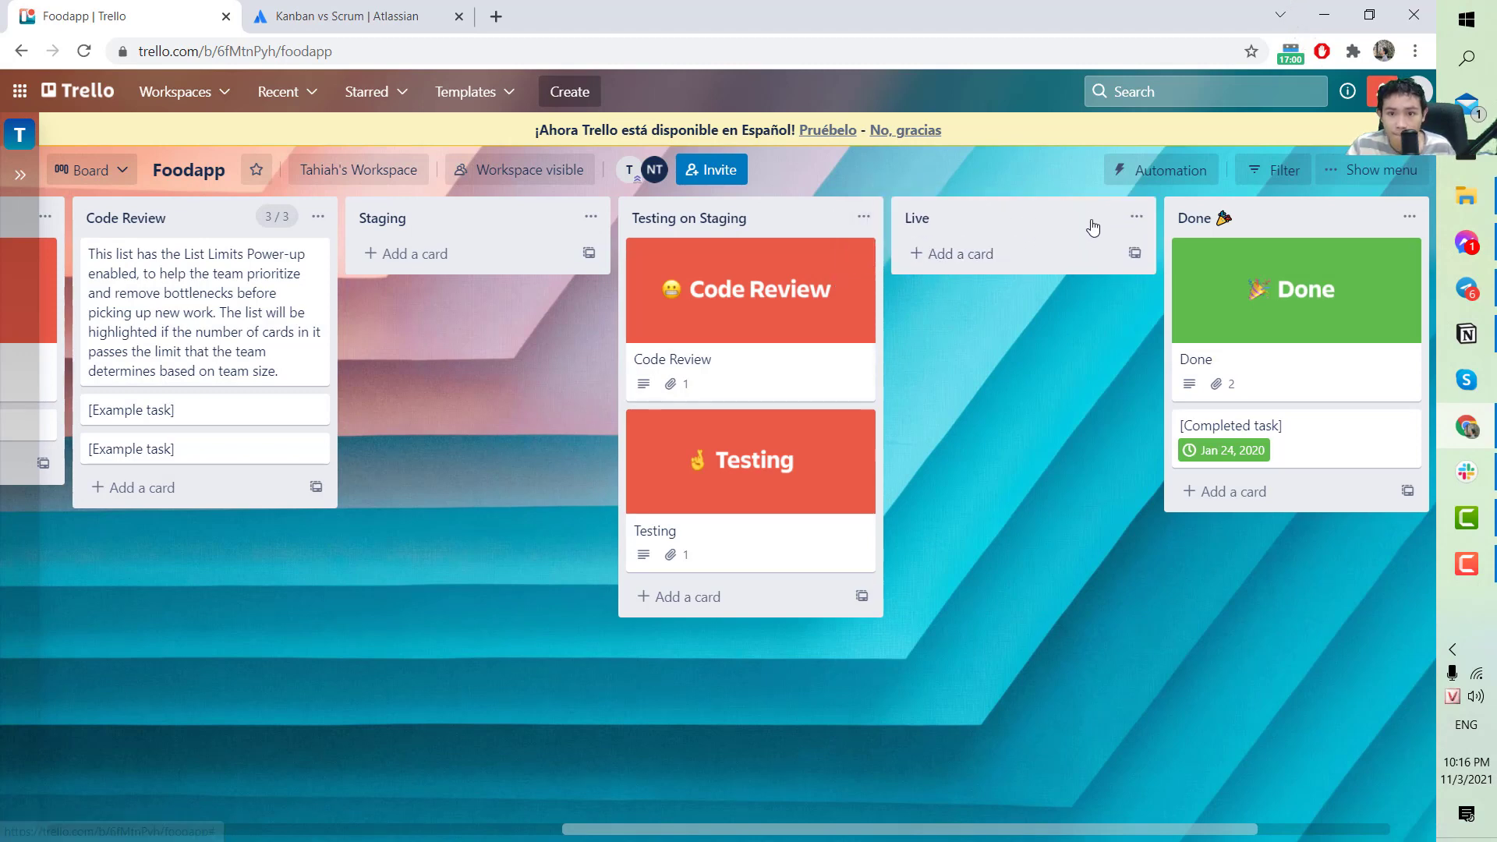
# Add a 'Ready For Live' list, move it after Testing on Staging, and retitle it 'Tested On Staging'.
pyautogui.moveTo(1043, 817); pyautogui.dragTo(1194, 832)
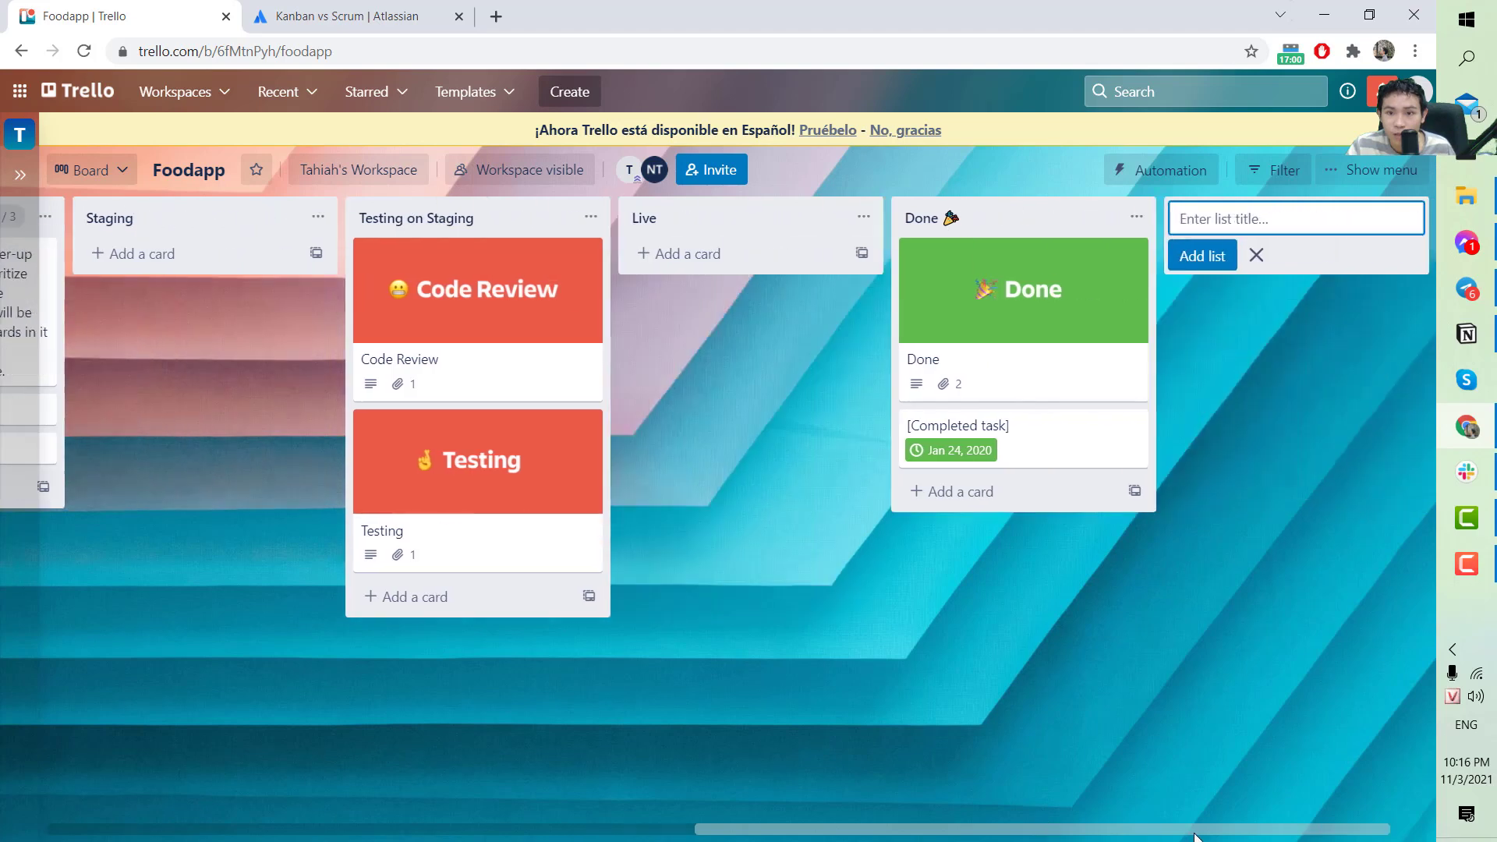
pyautogui.write('Re')
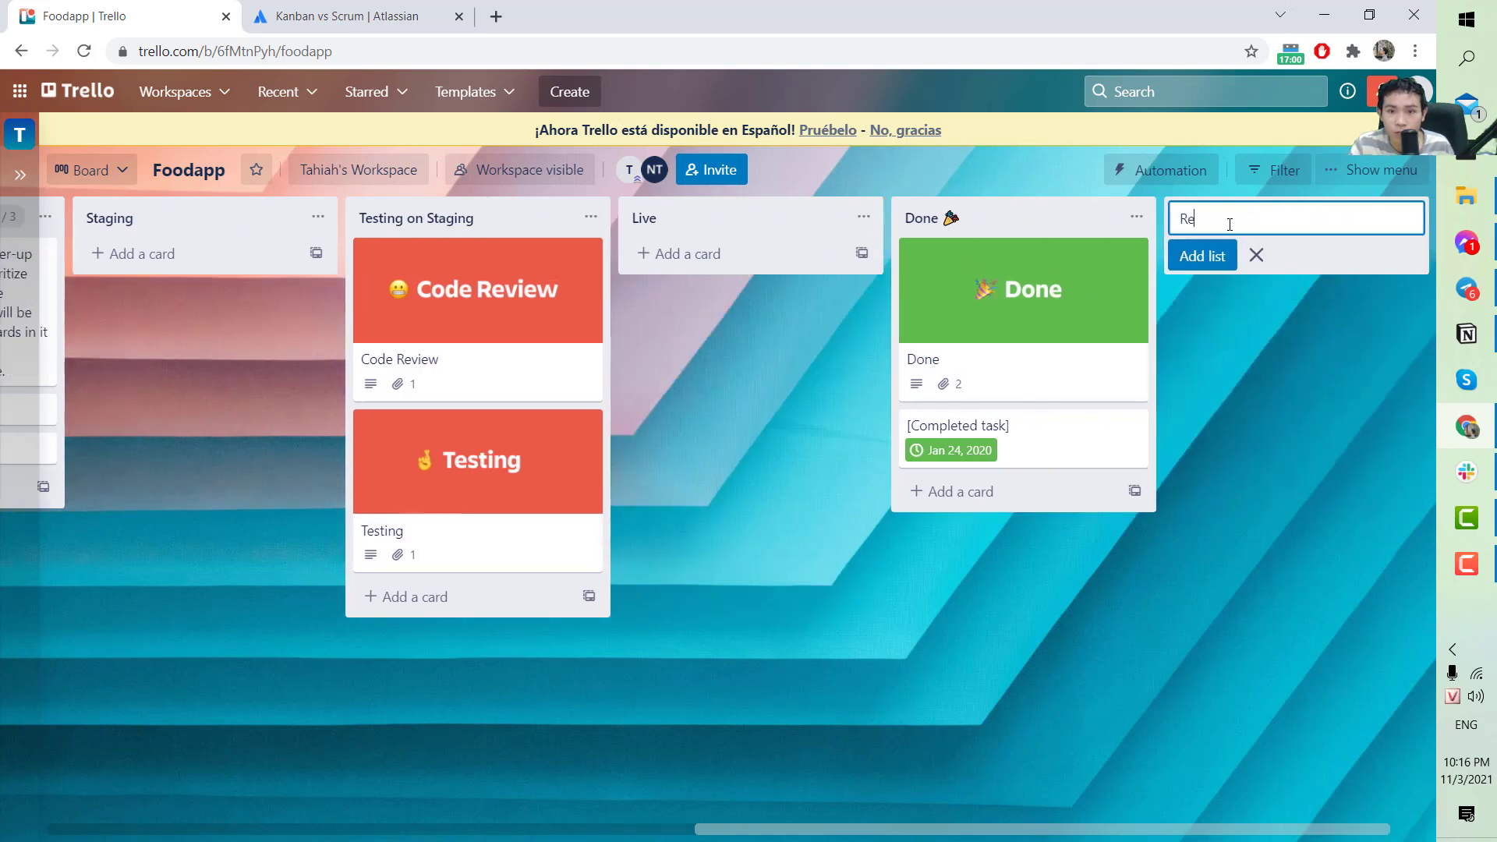
pyautogui.write('ady For Liv')
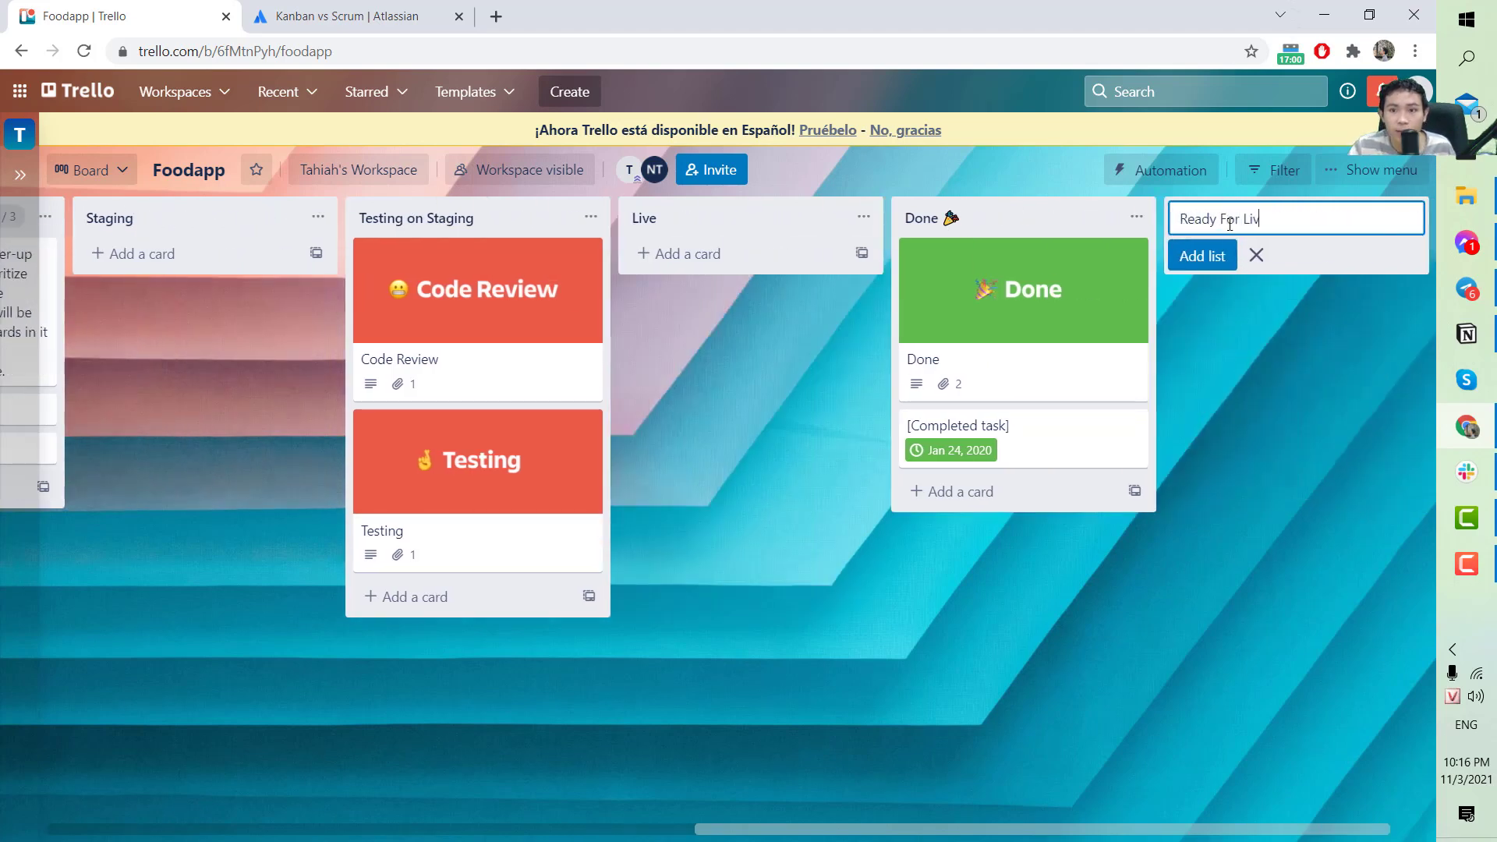
pyautogui.write('e')
pyautogui.press('Return')
pyautogui.moveTo(1105, 230); pyautogui.dragTo(720, 228)
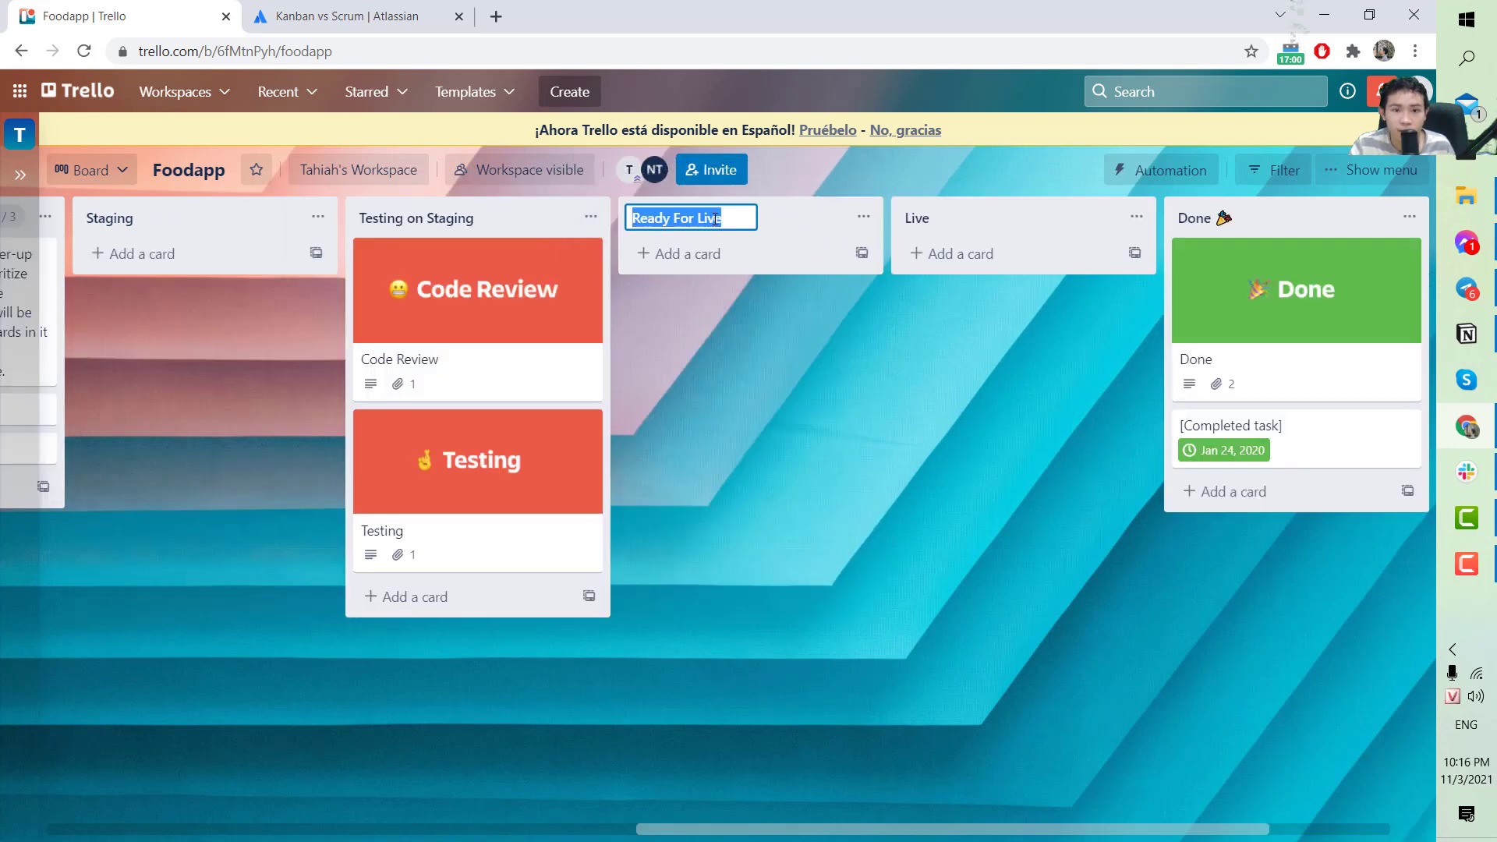
pyautogui.write('Tested On S')
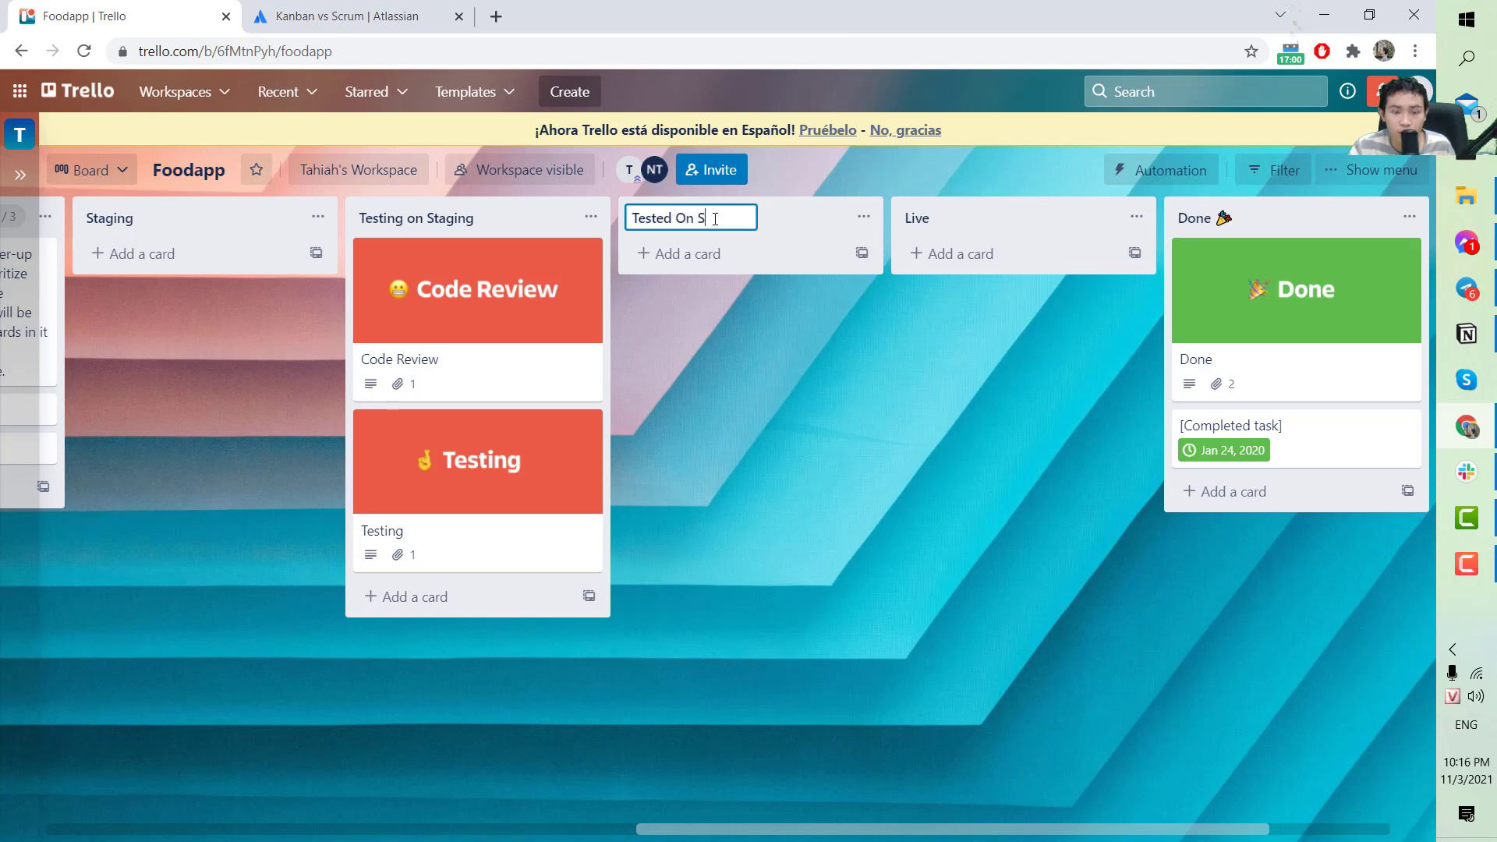
pyautogui.write('taging')
pyautogui.press('Return')
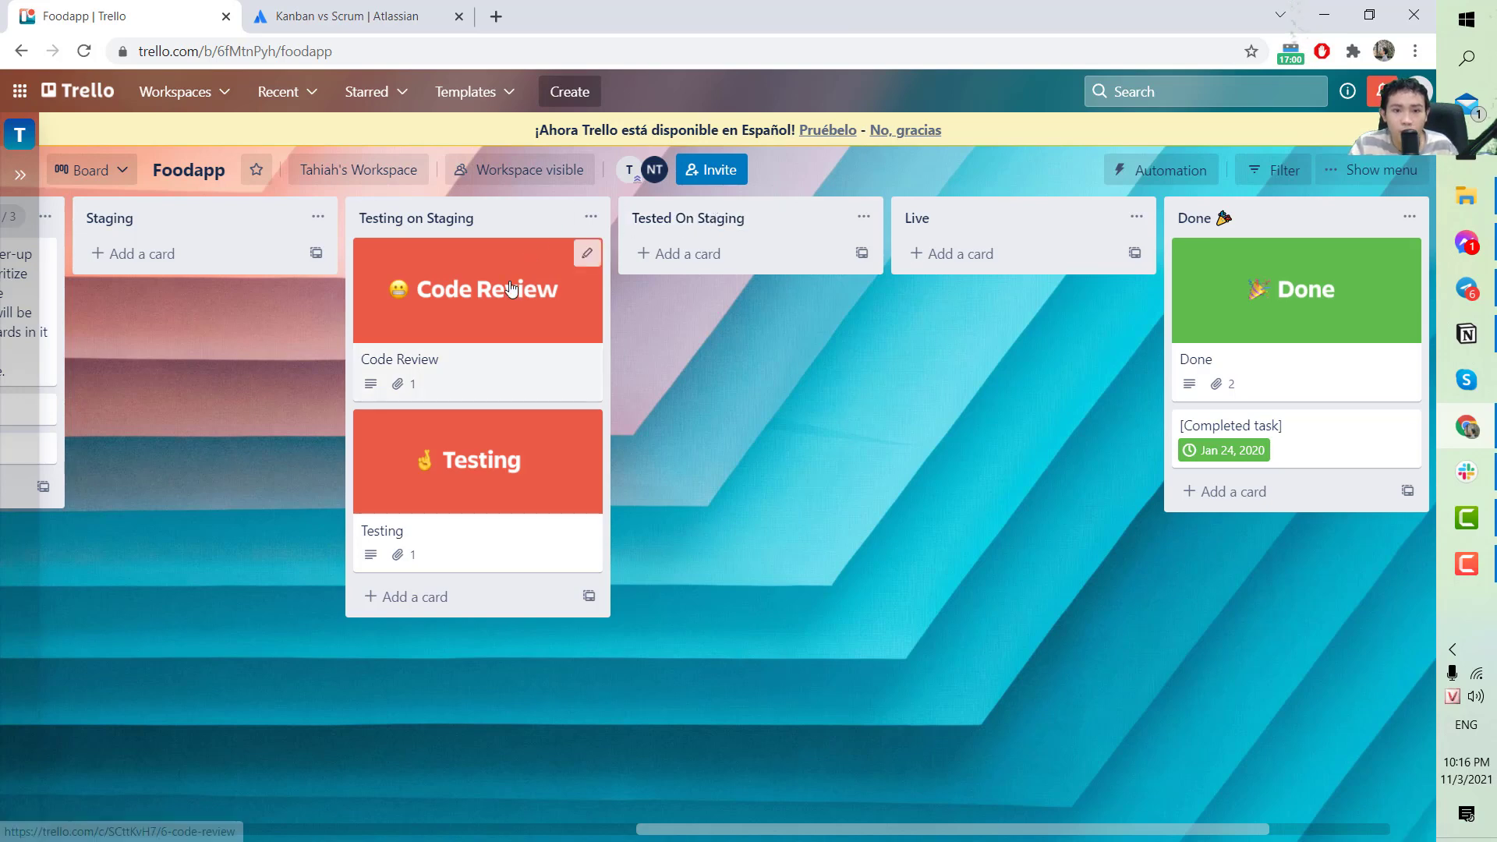
# Move the Code Review and Testing cards through Tested On Staging into Live, Code Review first.
pyautogui.moveTo(499, 297); pyautogui.dragTo(780, 246)
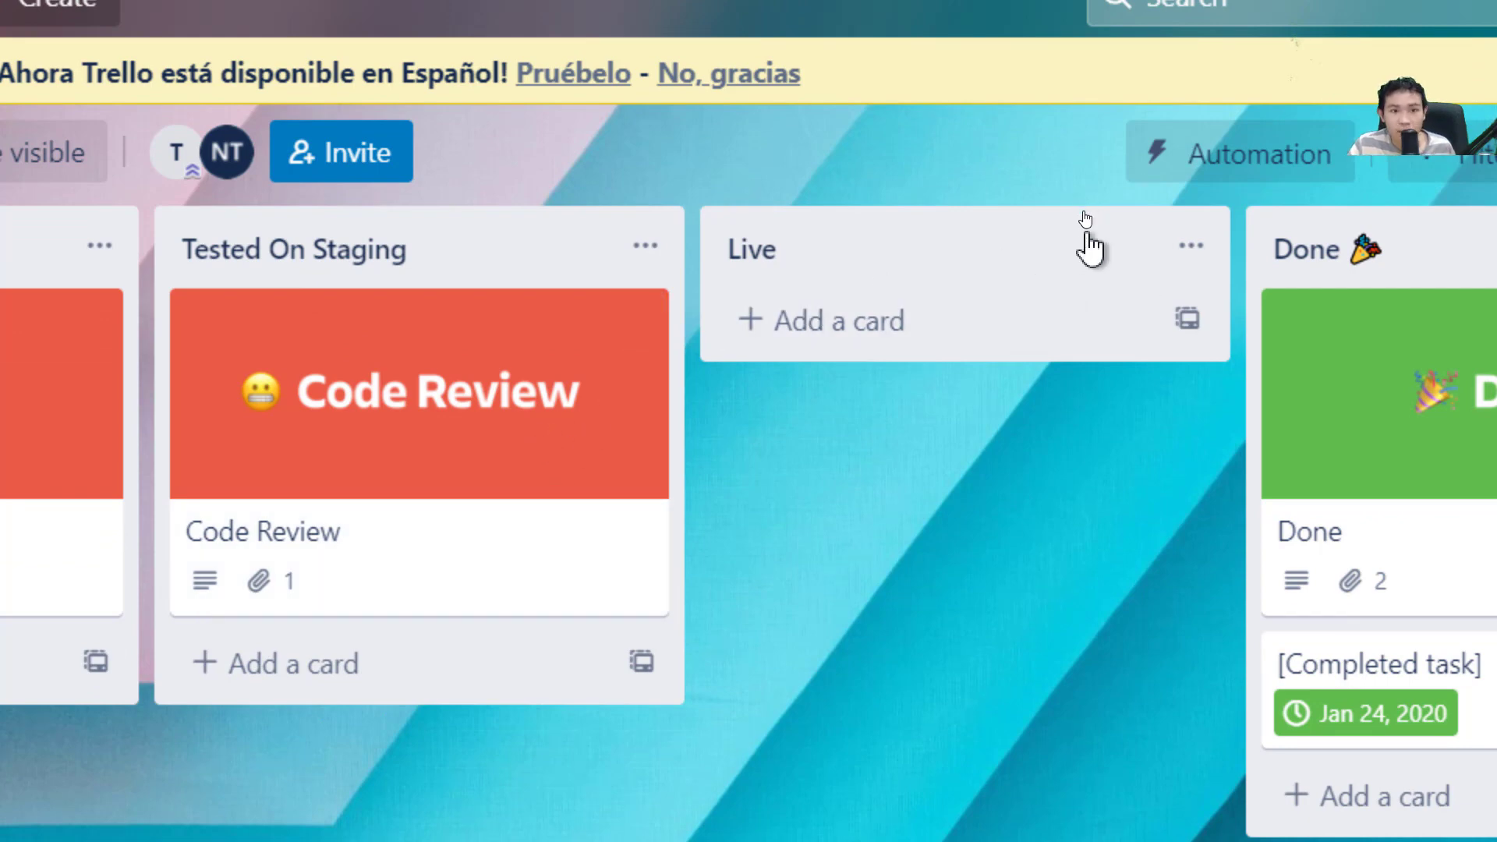
pyautogui.moveTo(458, 458); pyautogui.dragTo(444, 424)
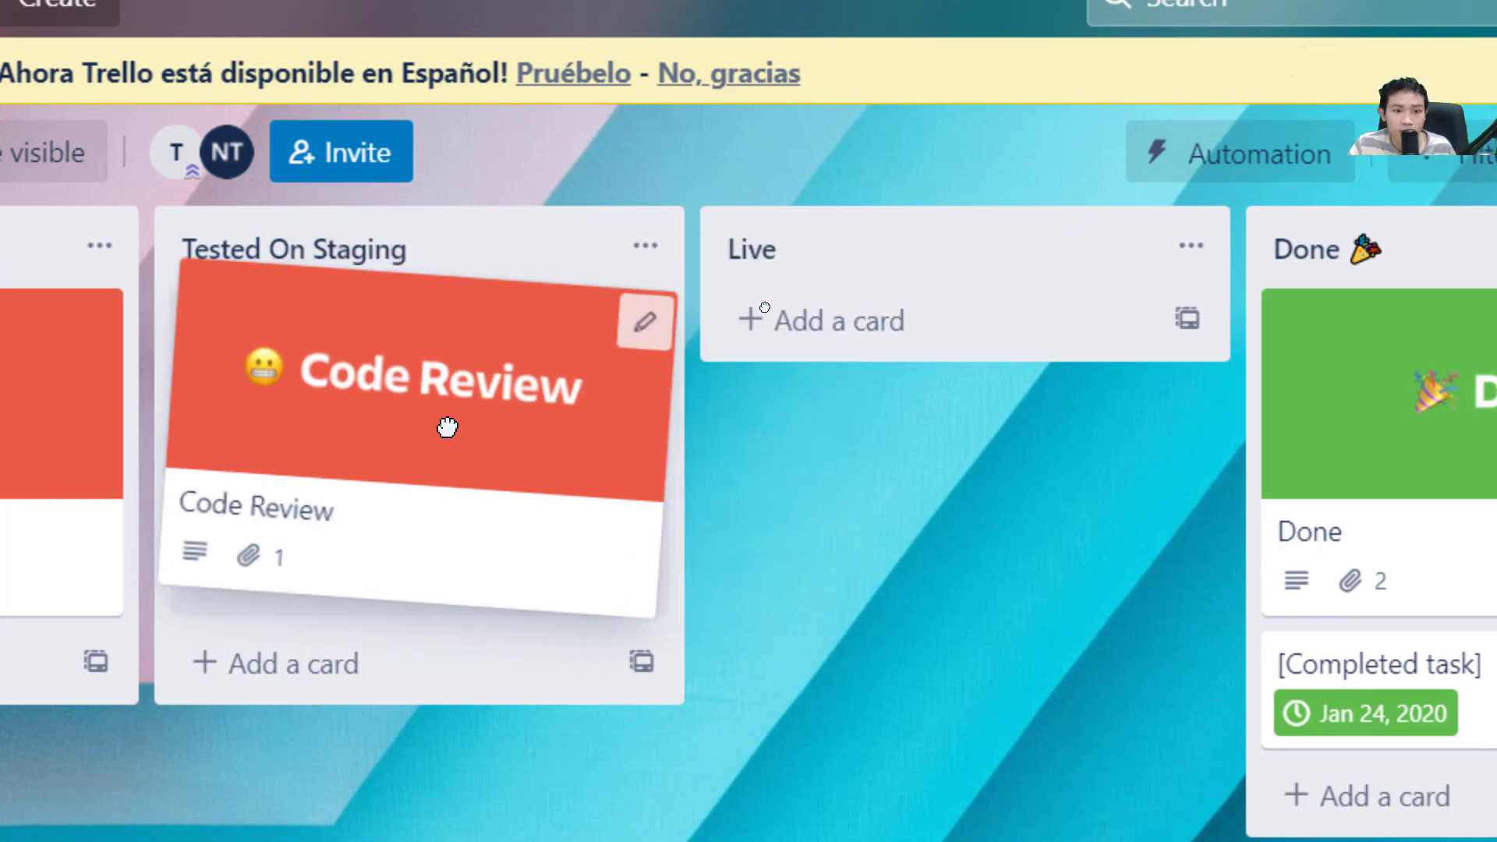
pyautogui.moveTo(101, 518); pyautogui.dragTo(948, 577)
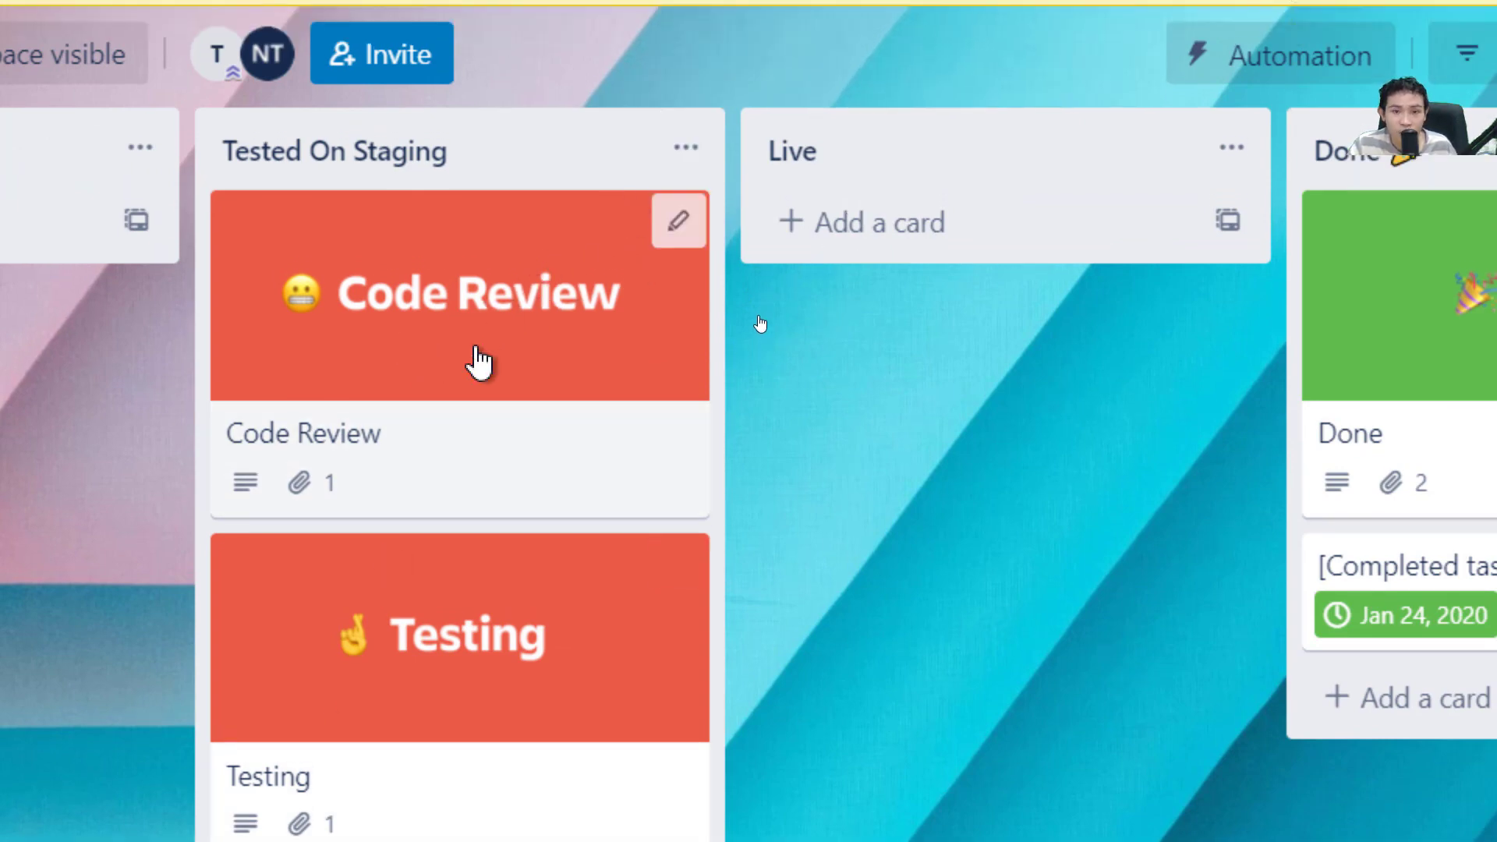
pyautogui.moveTo(479, 360); pyautogui.dragTo(1026, 360)
pyautogui.moveTo(250, 429); pyautogui.dragTo(811, 568)
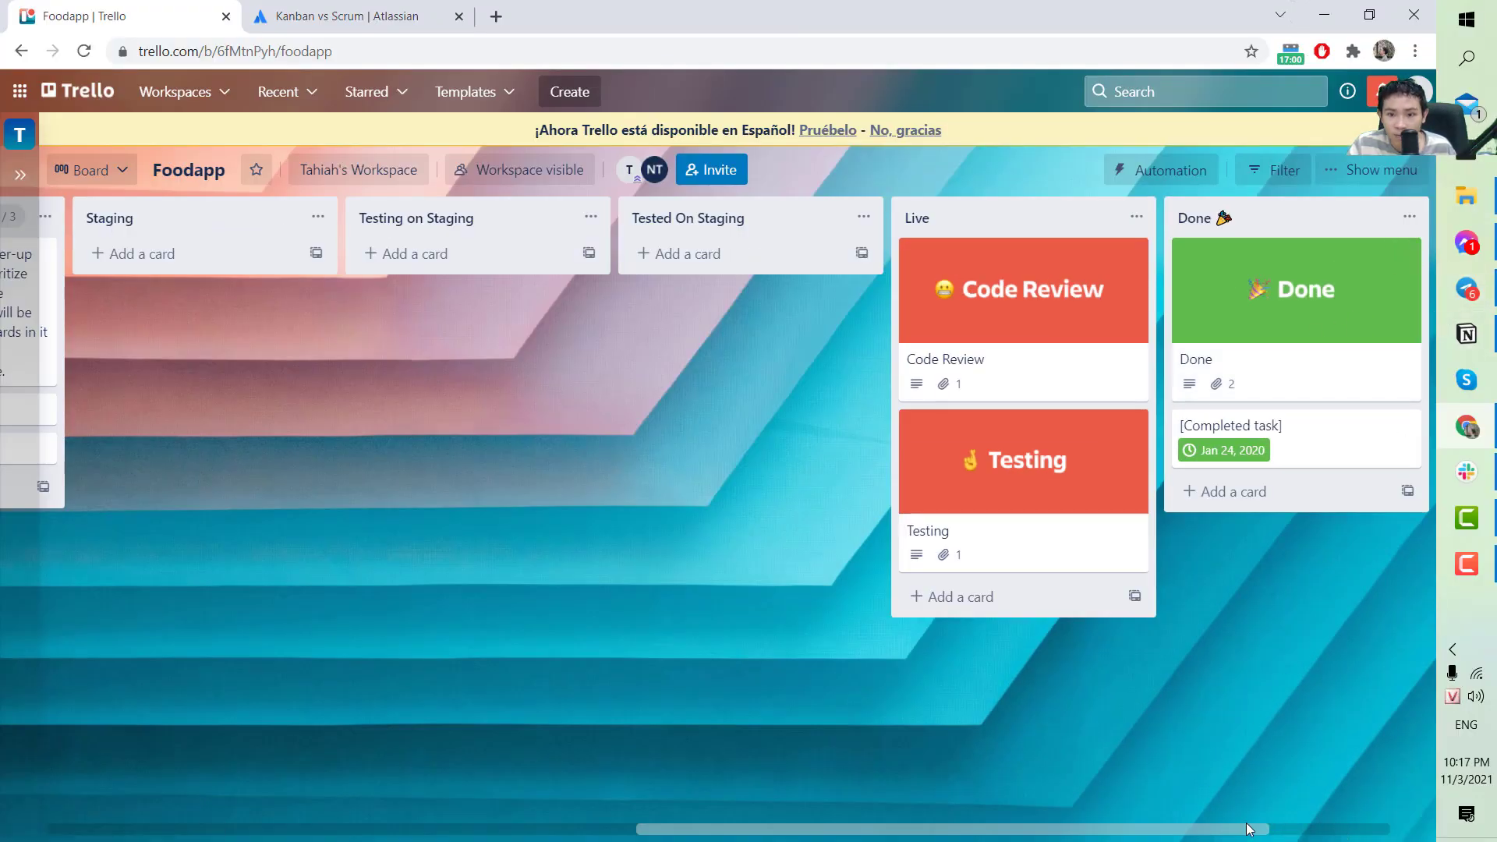
pyautogui.moveTo(1246, 824); pyautogui.dragTo(1363, 723)
pyautogui.click(1263, 233)
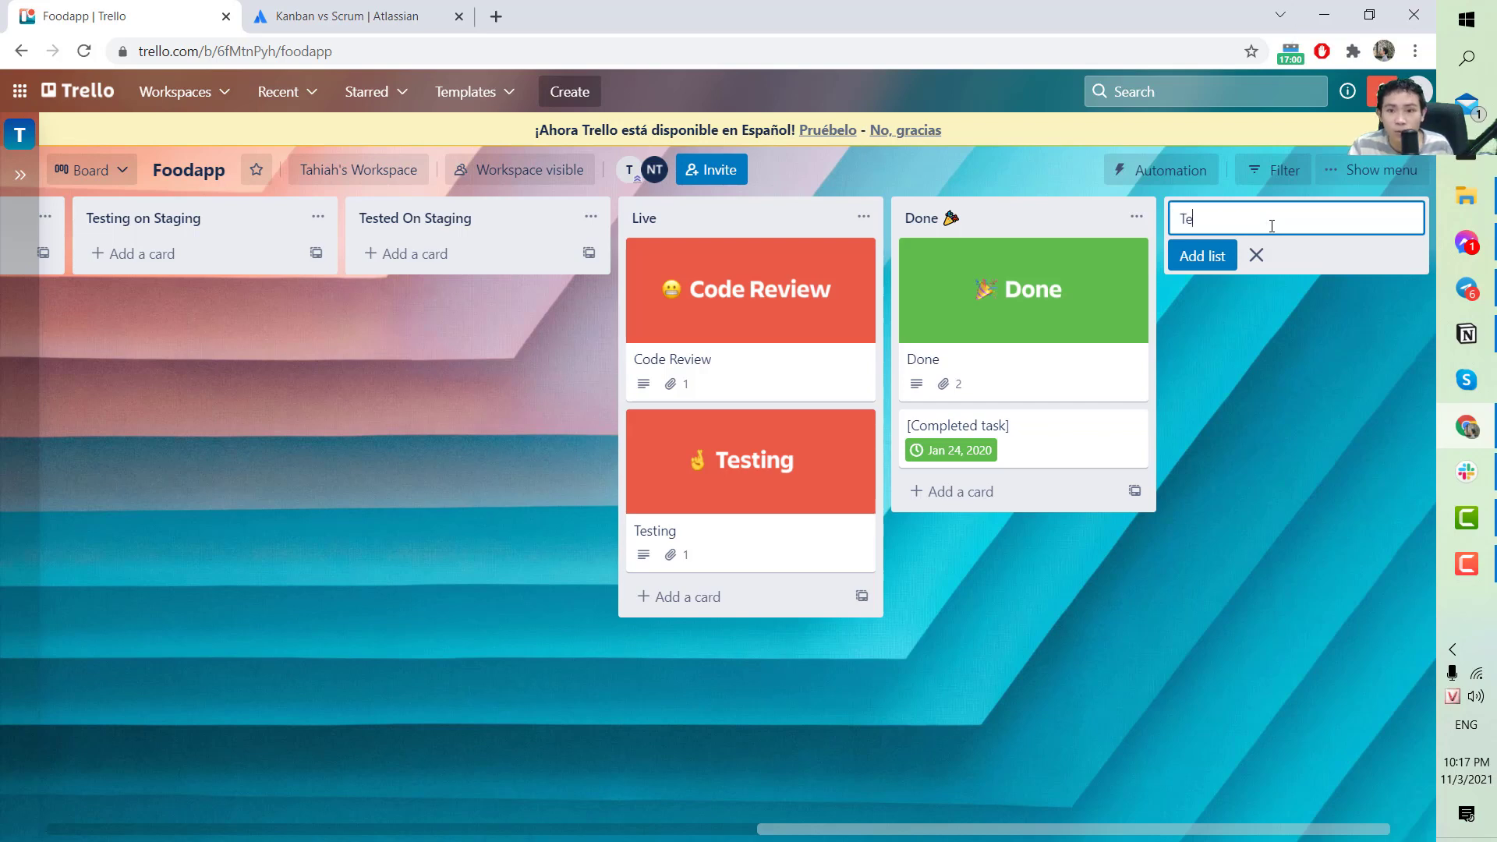
# Add a 'Testing' list before Done and rename it 'Testing On Live'.
pyautogui.write('Testing')
pyautogui.press('Return')
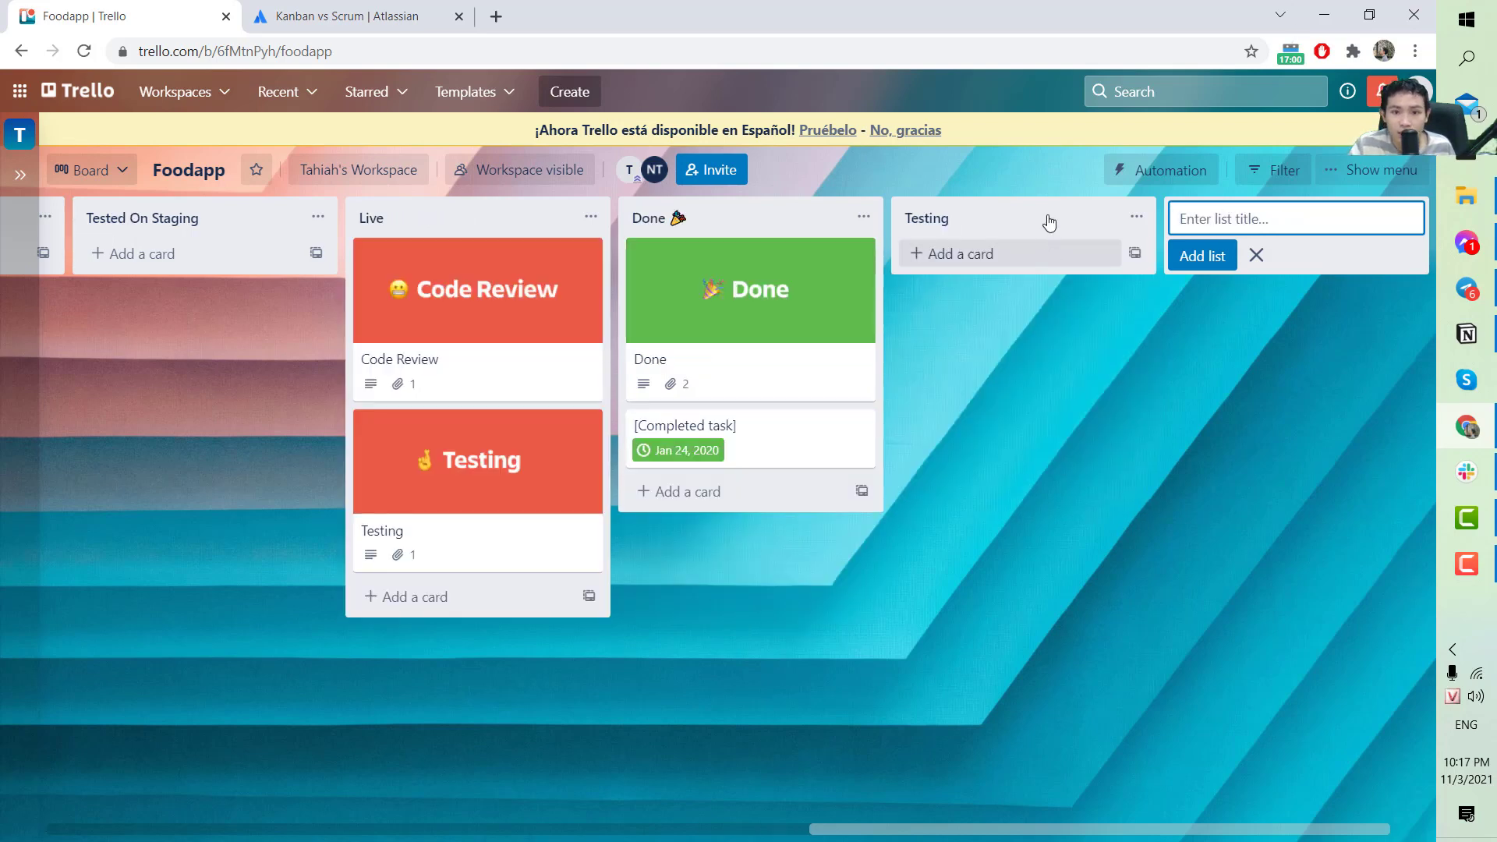
pyautogui.moveTo(1046, 217); pyautogui.dragTo(978, 211)
pyautogui.click(976, 209)
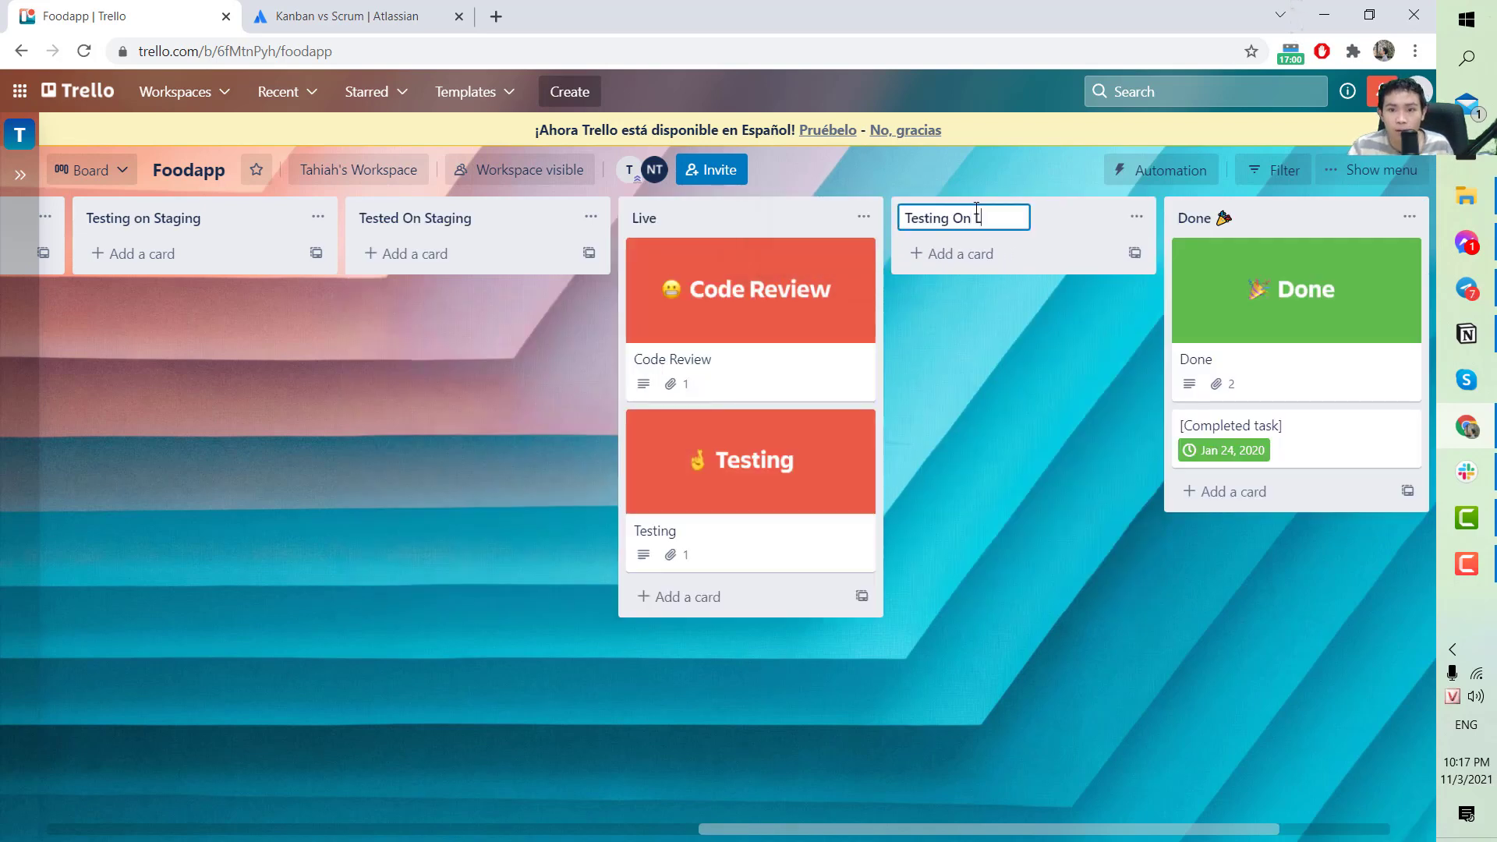
pyautogui.write('On Live')
pyautogui.press('Return')
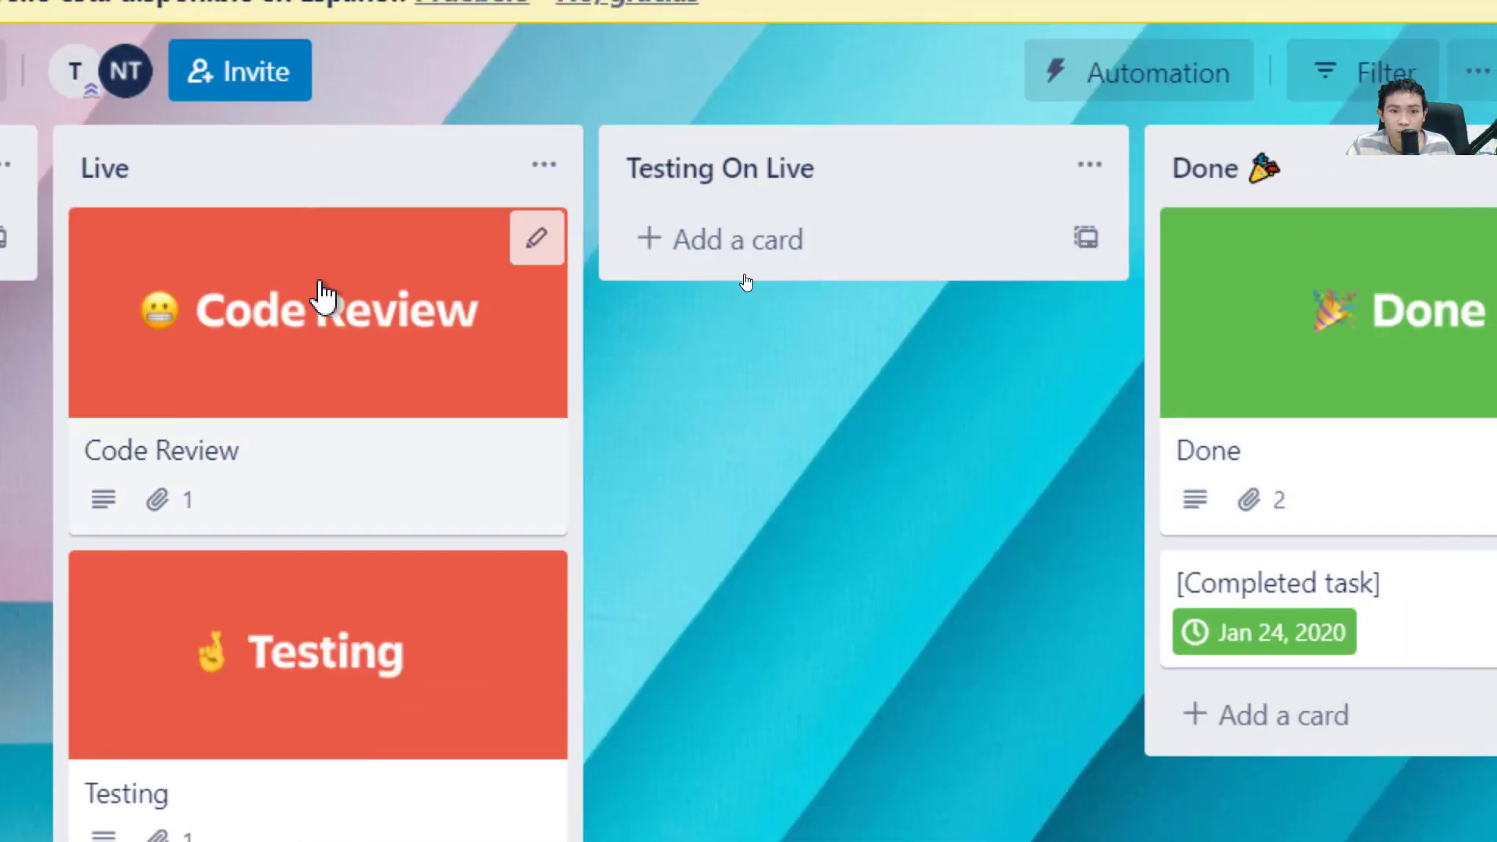
# Move the Code Review card into the Done list.
pyautogui.moveTo(323, 296); pyautogui.dragTo(858, 187)
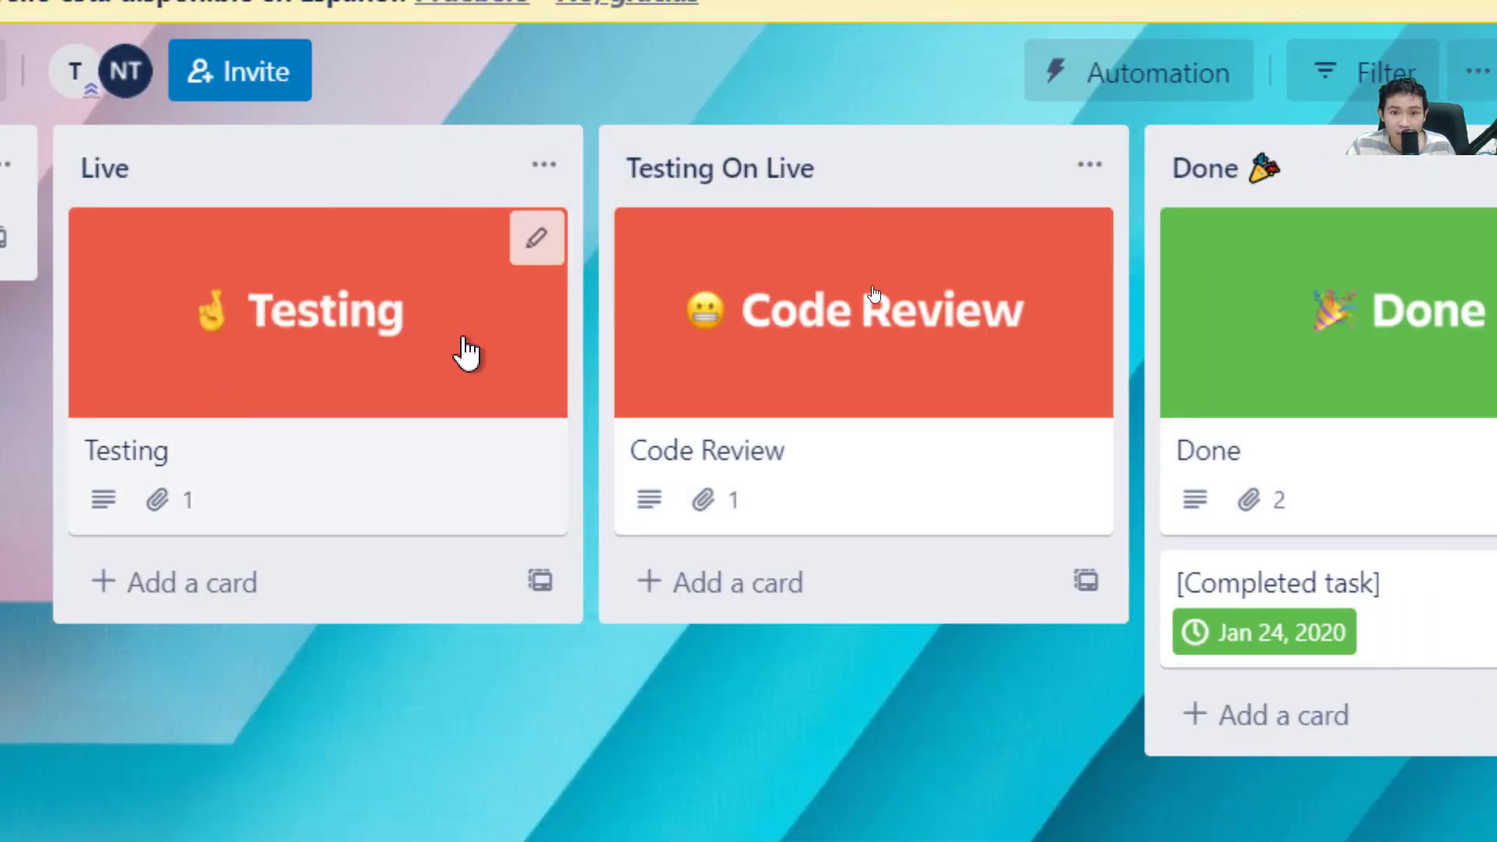
pyautogui.moveTo(671, 301); pyautogui.dragTo(795, 291)
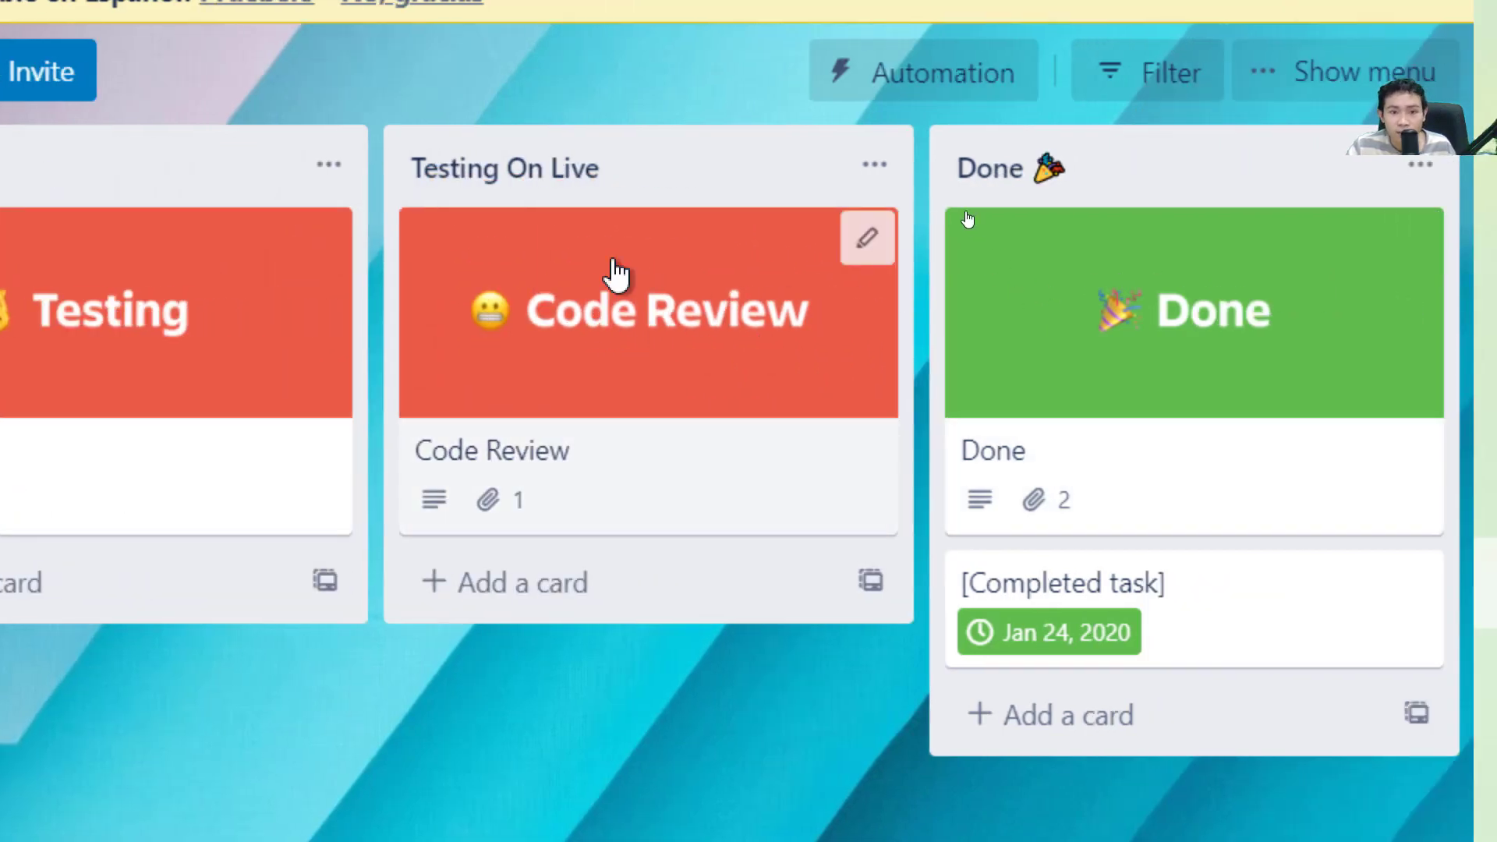
pyautogui.moveTo(631, 312); pyautogui.dragTo(733, 320)
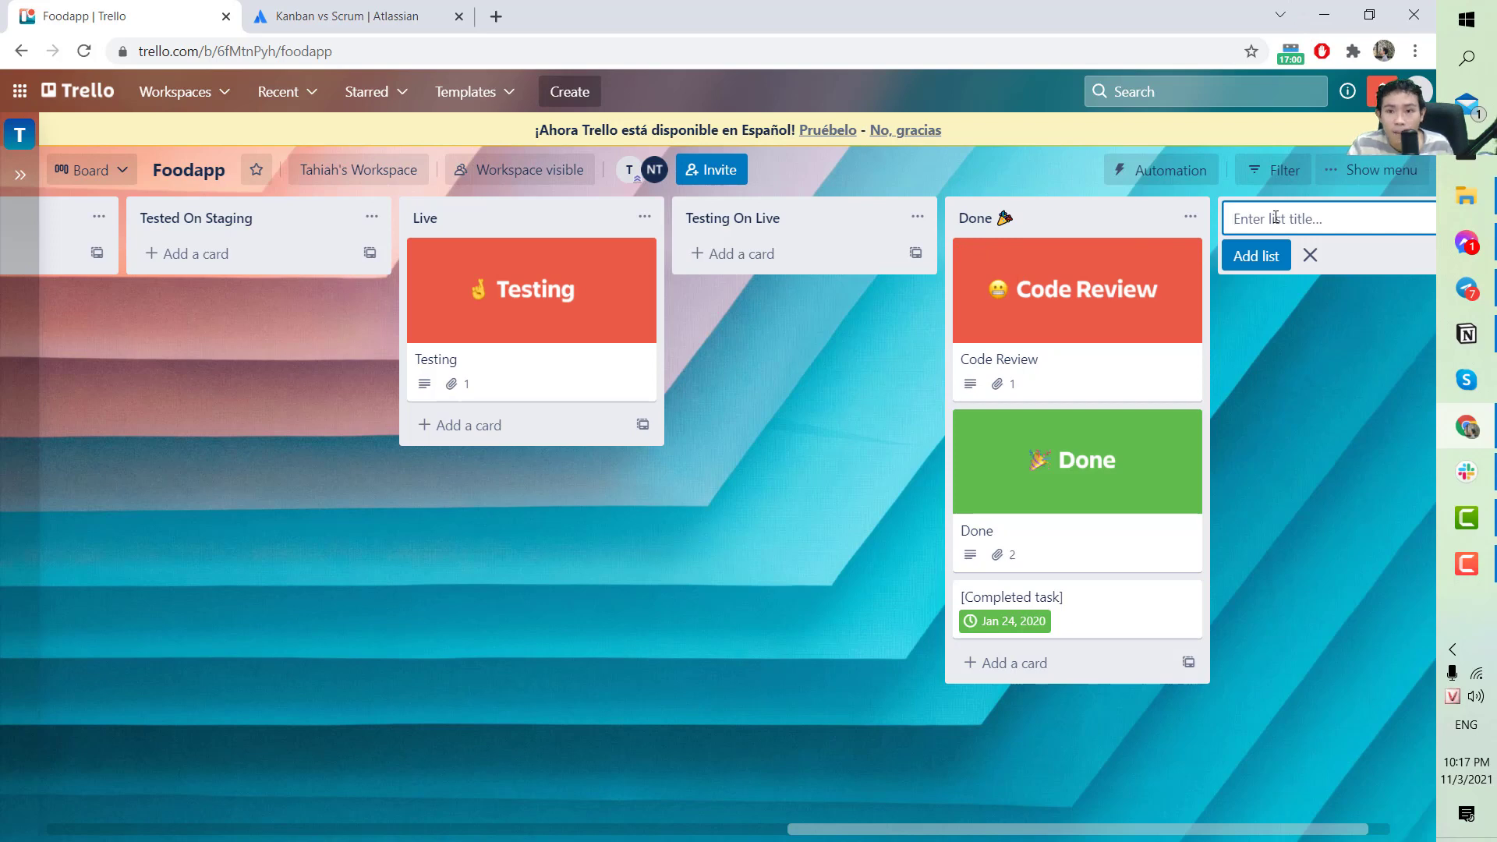
# Create the 'Review' list and position it just before Done.
pyautogui.write('ew')
pyautogui.press('Return')
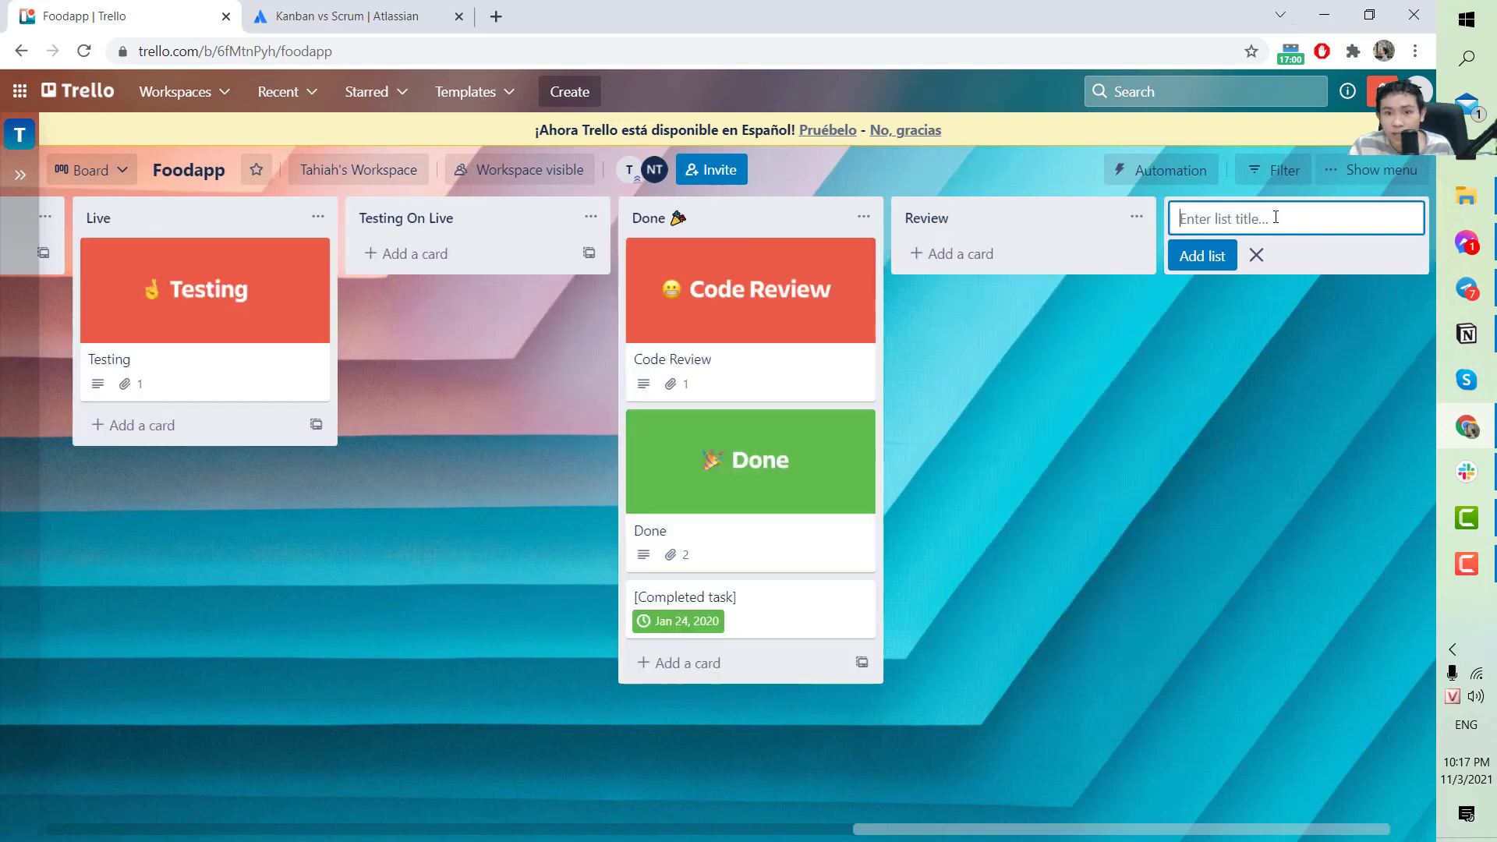
pyautogui.moveTo(995, 216); pyautogui.dragTo(1025, 205)
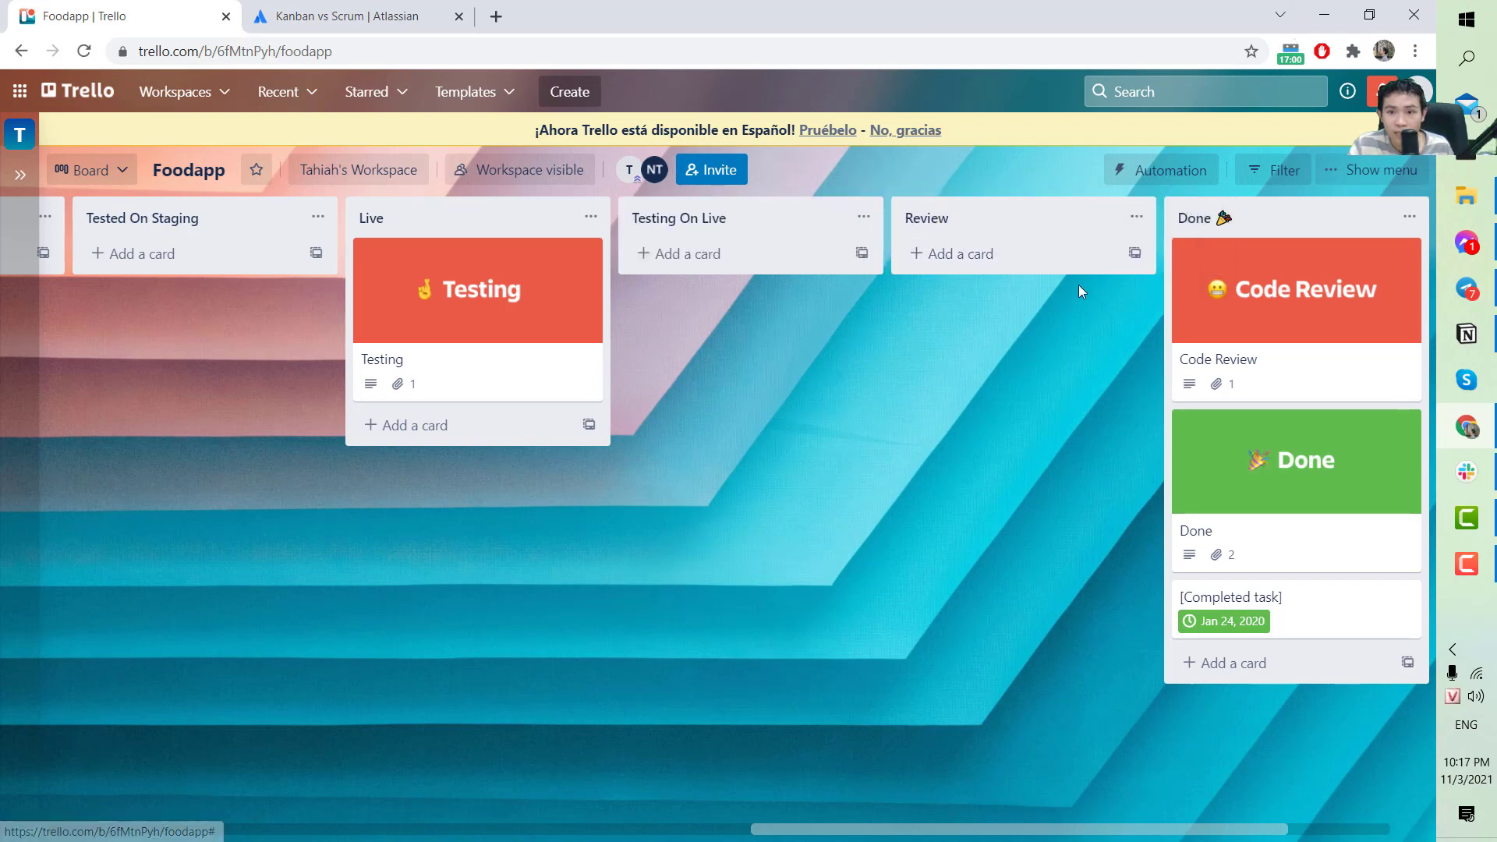
# Check the Code Review card's details, then drag it from Done to Review and on to Doing.
pyautogui.moveTo(1065, 829); pyautogui.dragTo(1169, 828)
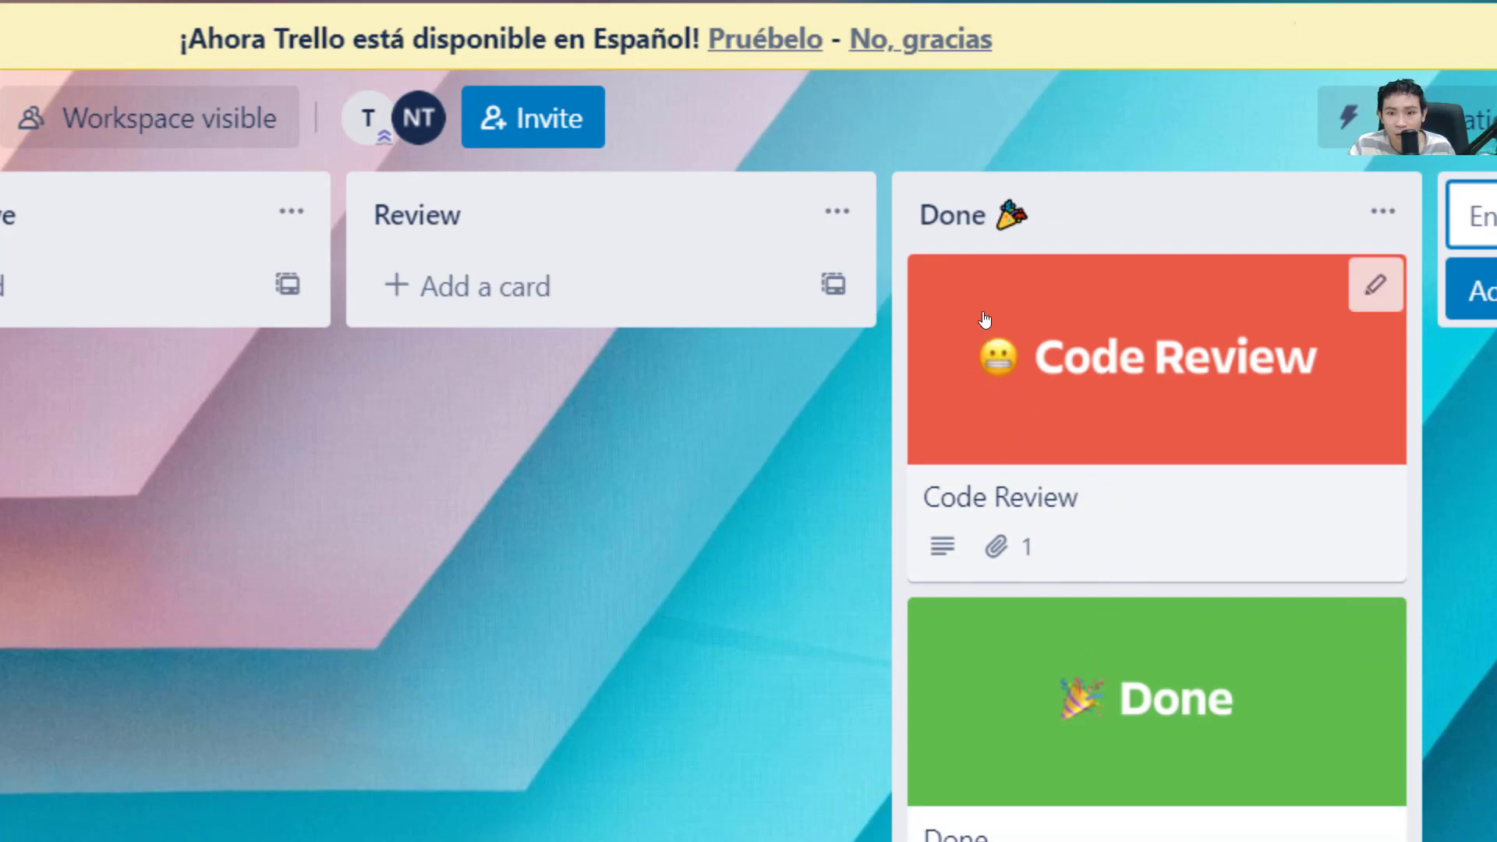
pyautogui.click(1103, 375)
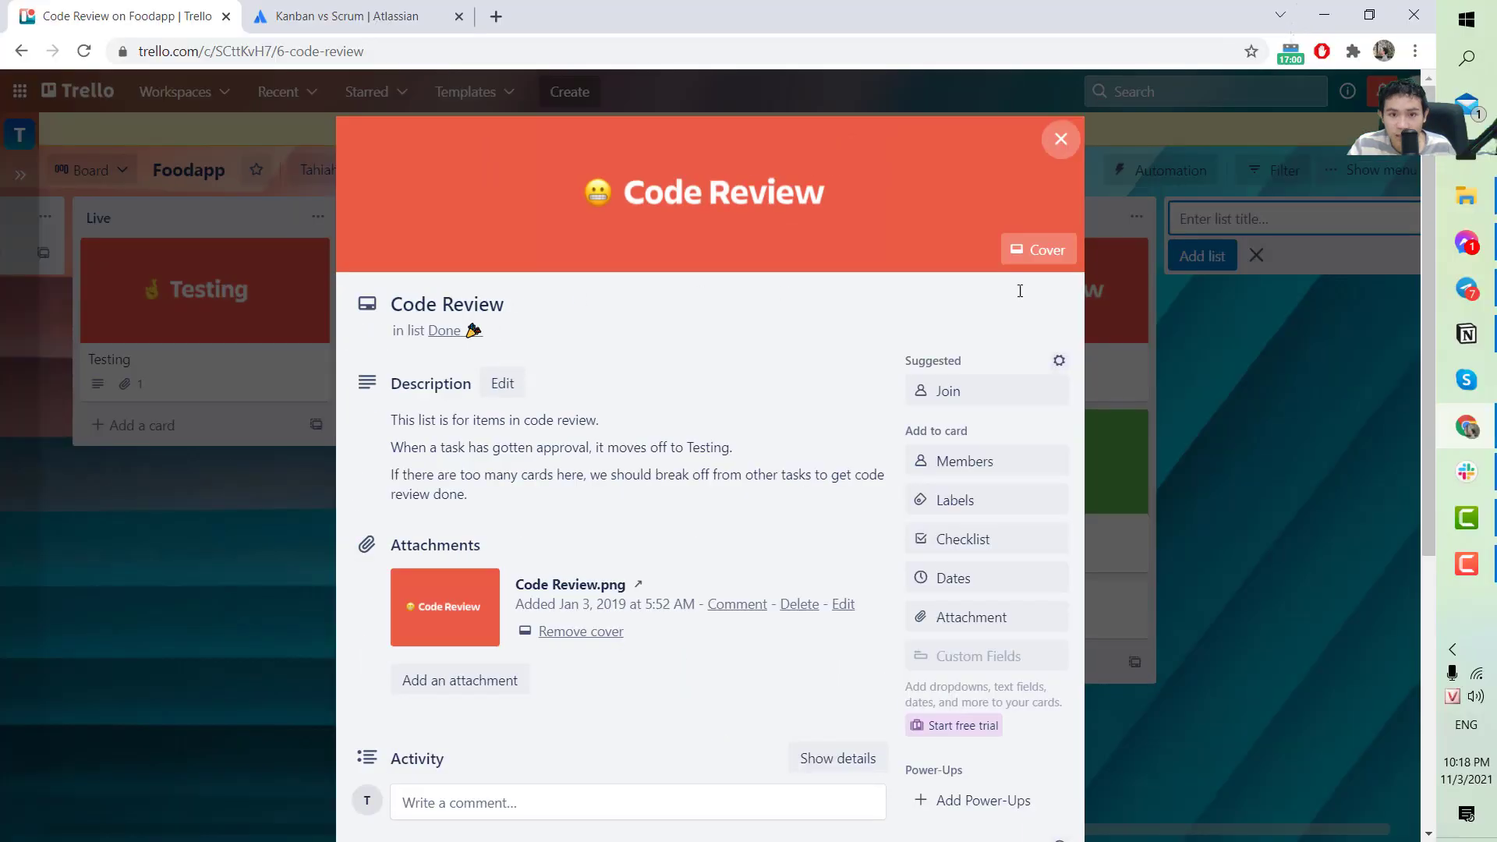
pyautogui.click(1123, 296)
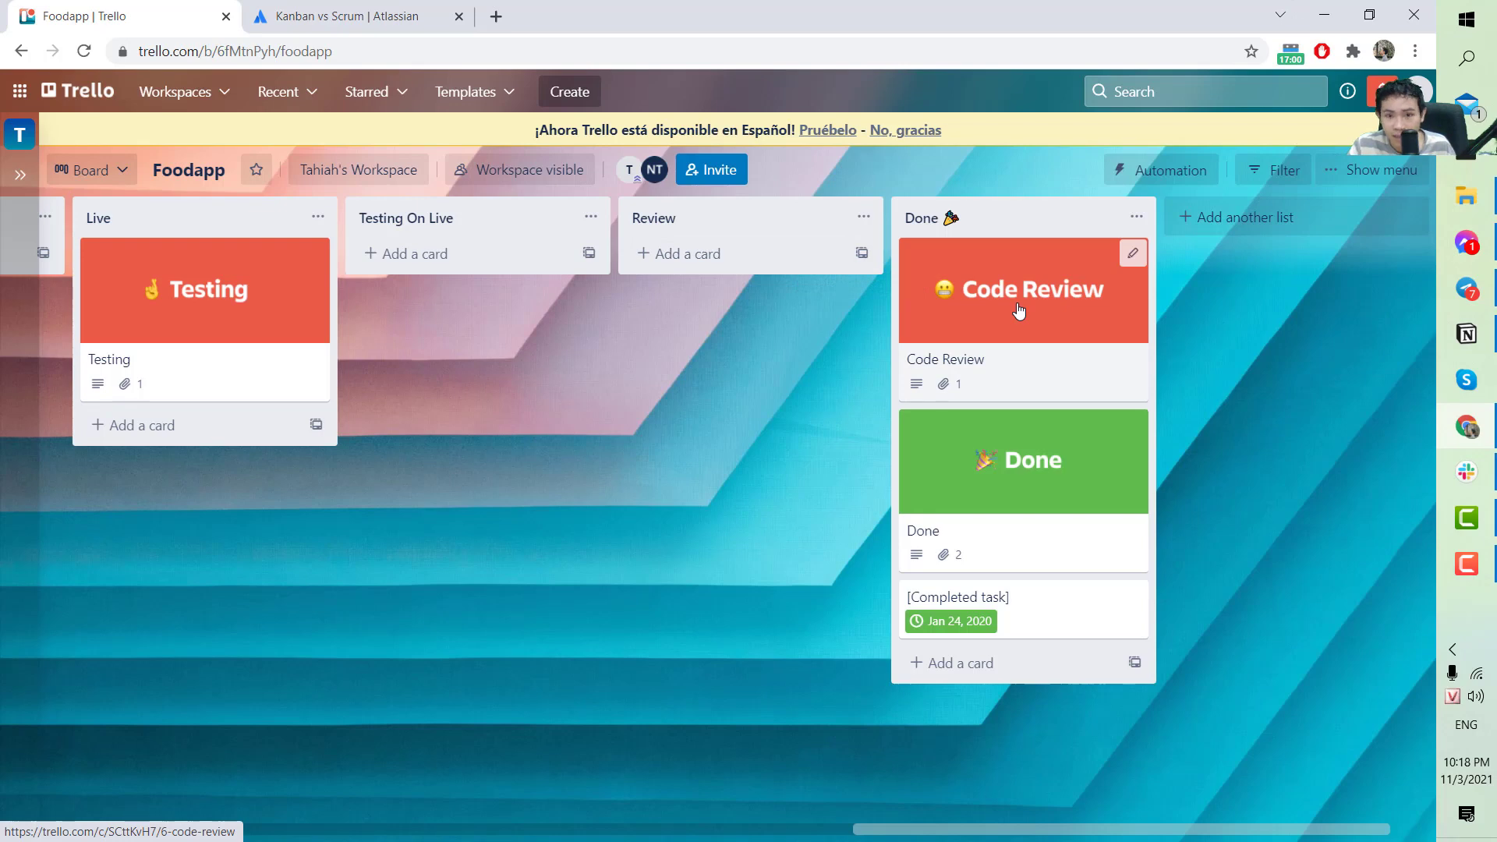
pyautogui.moveTo(1055, 290); pyautogui.dragTo(789, 334)
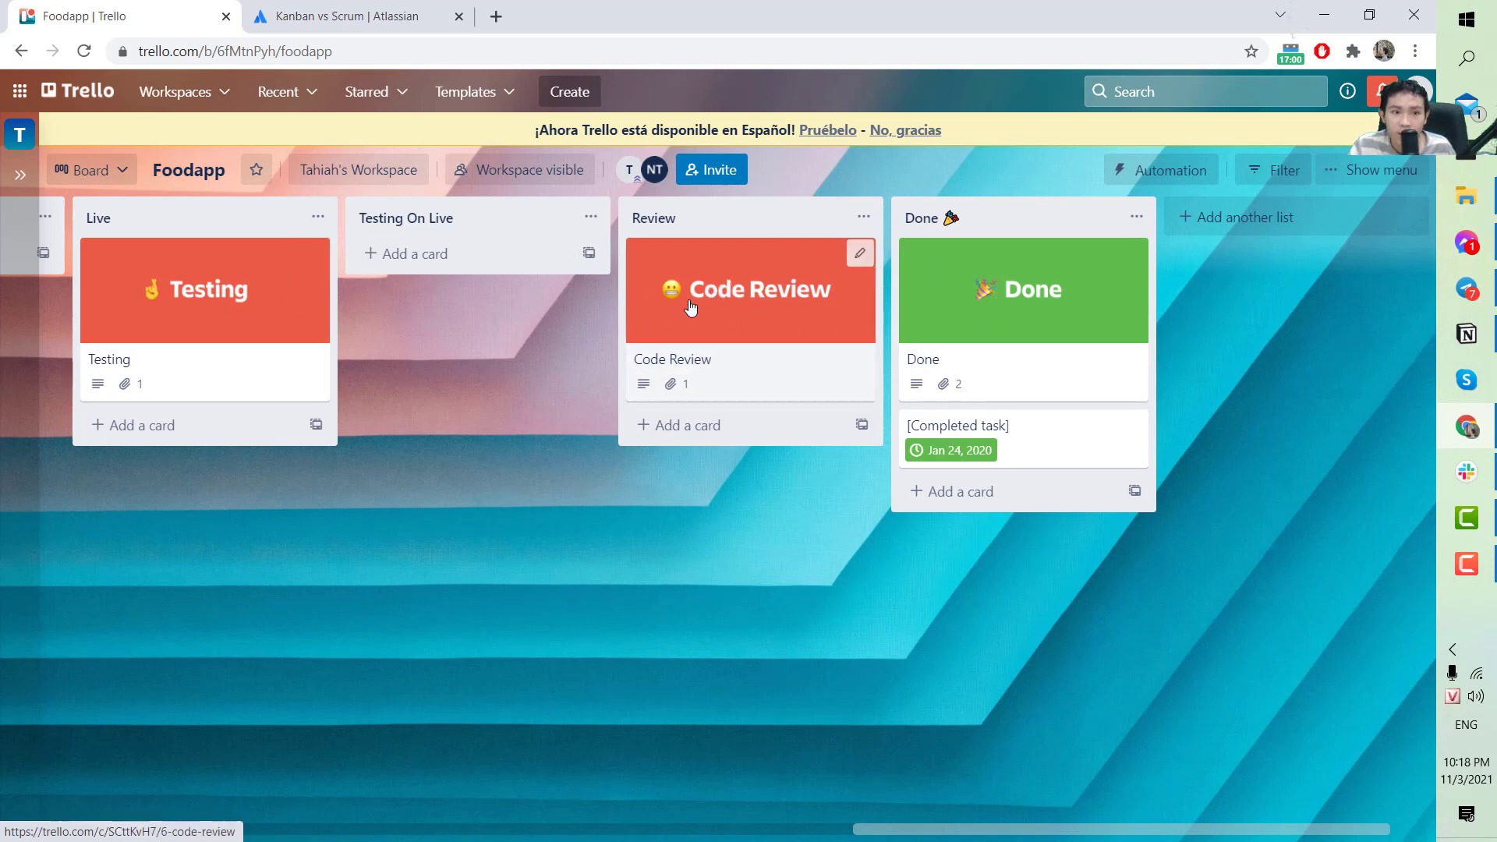
pyautogui.moveTo(659, 300); pyautogui.dragTo(215, 312)
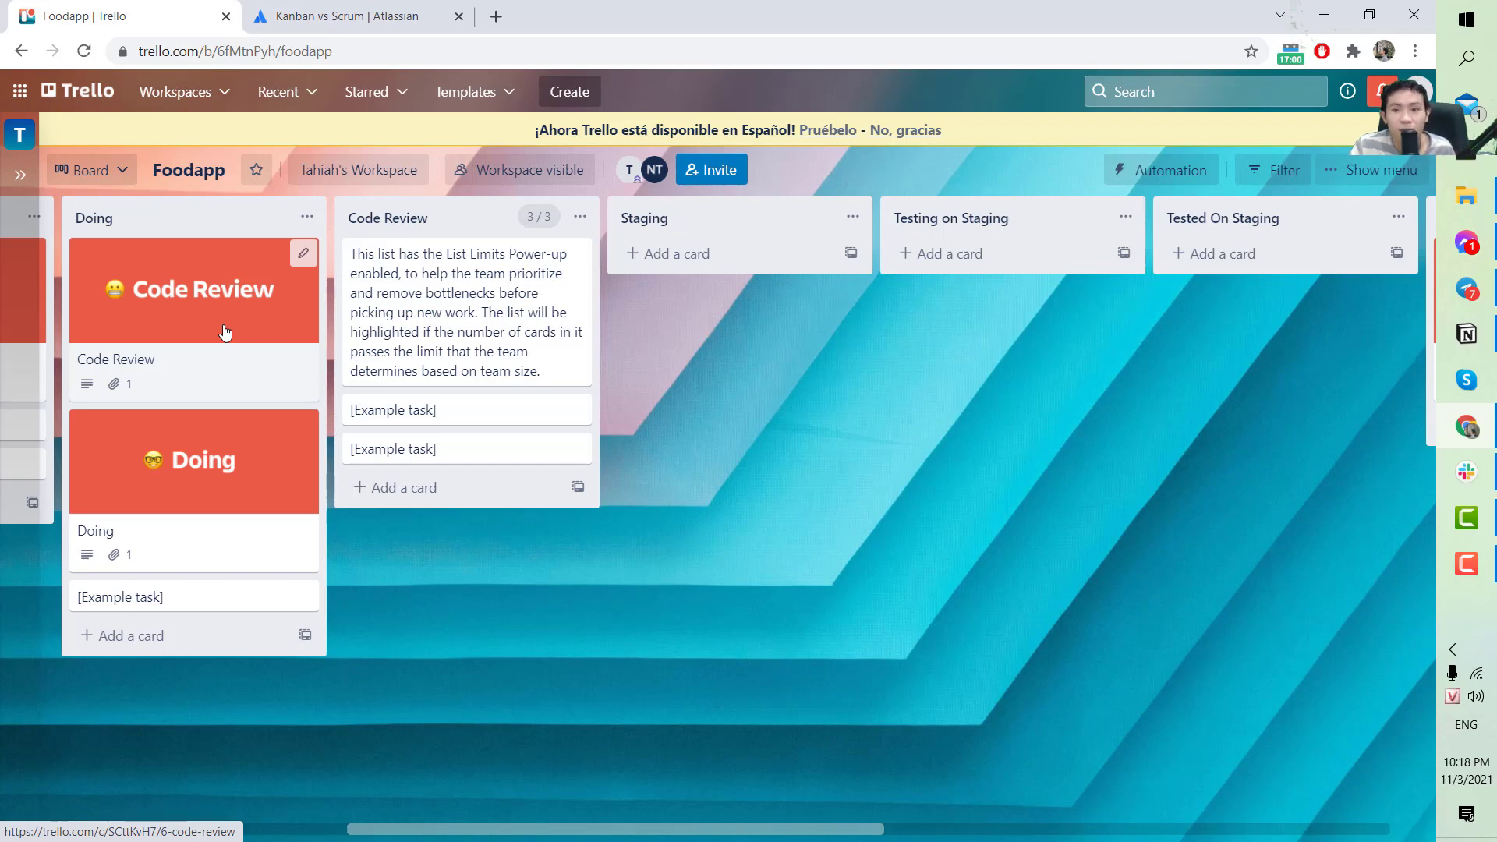
# Drag the Code Review card from Doing back into the Review list.
pyautogui.moveTo(225, 333); pyautogui.dragTo(1074, 357)
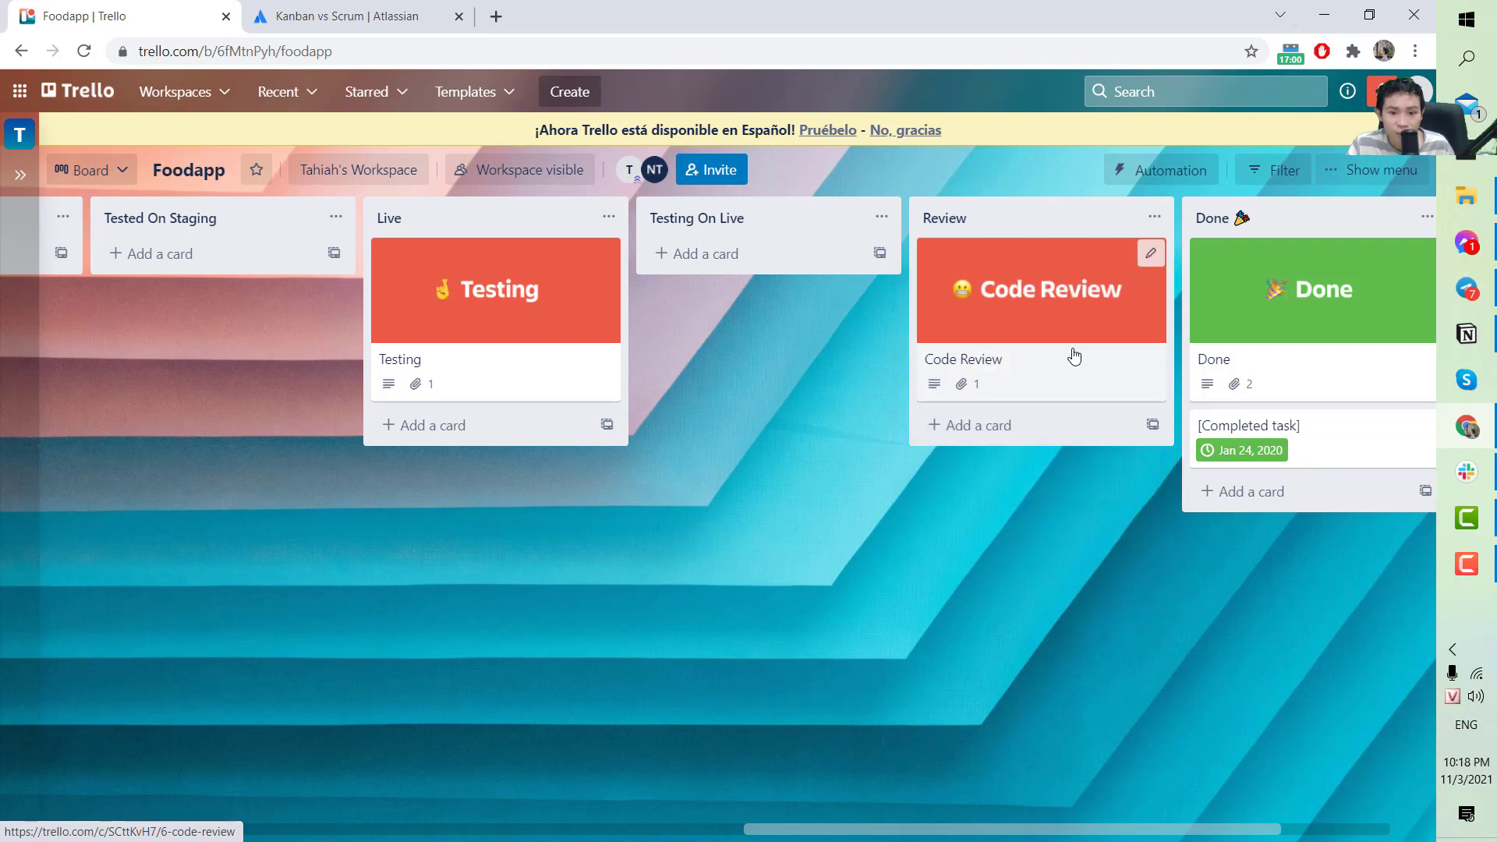
pyautogui.moveTo(850, 831); pyautogui.dragTo(687, 793)
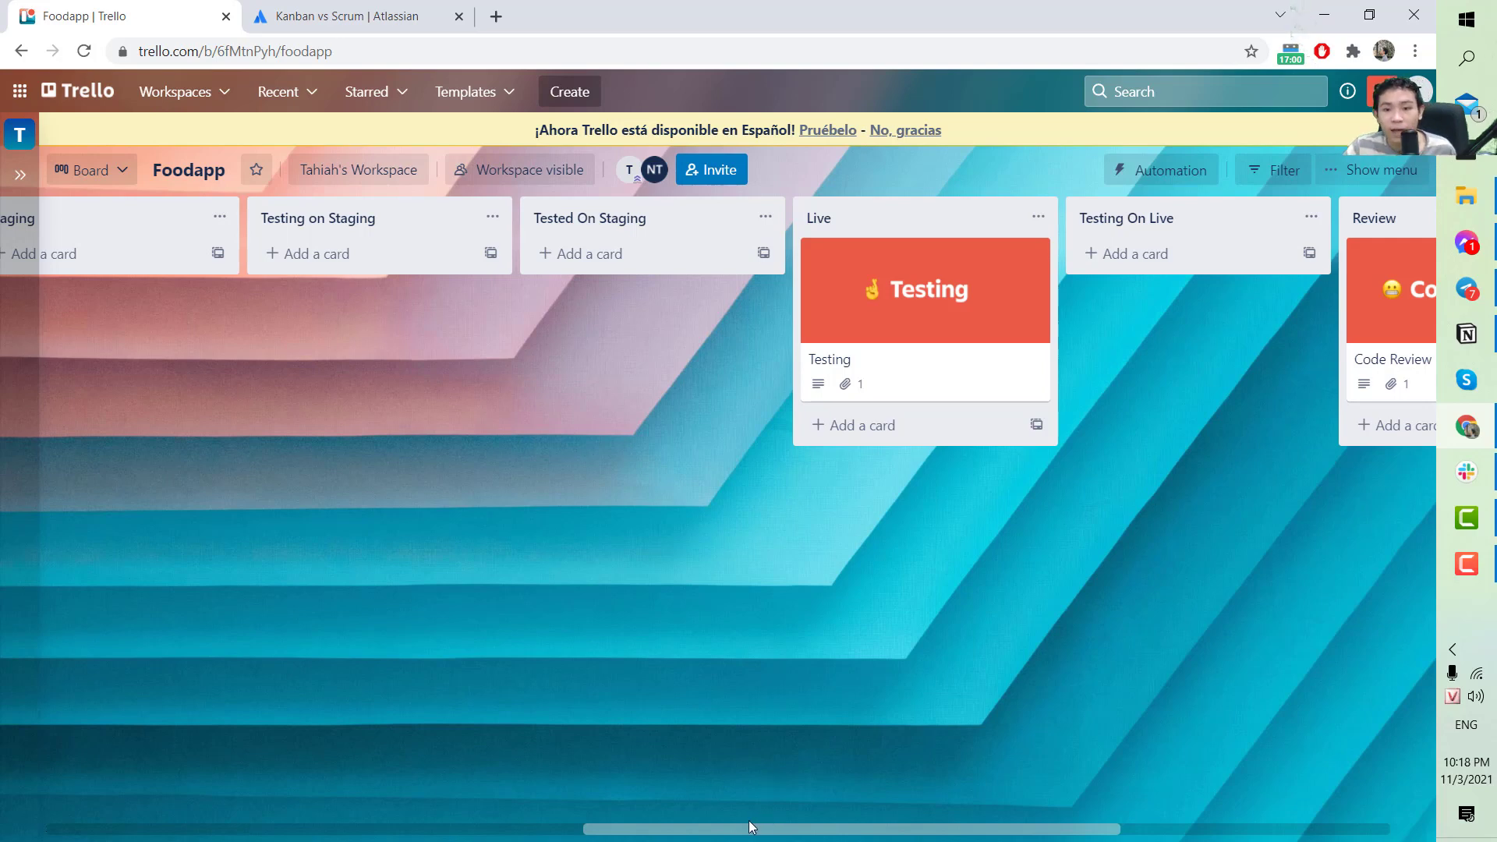
pyautogui.moveTo(748, 827); pyautogui.dragTo(1107, 831)
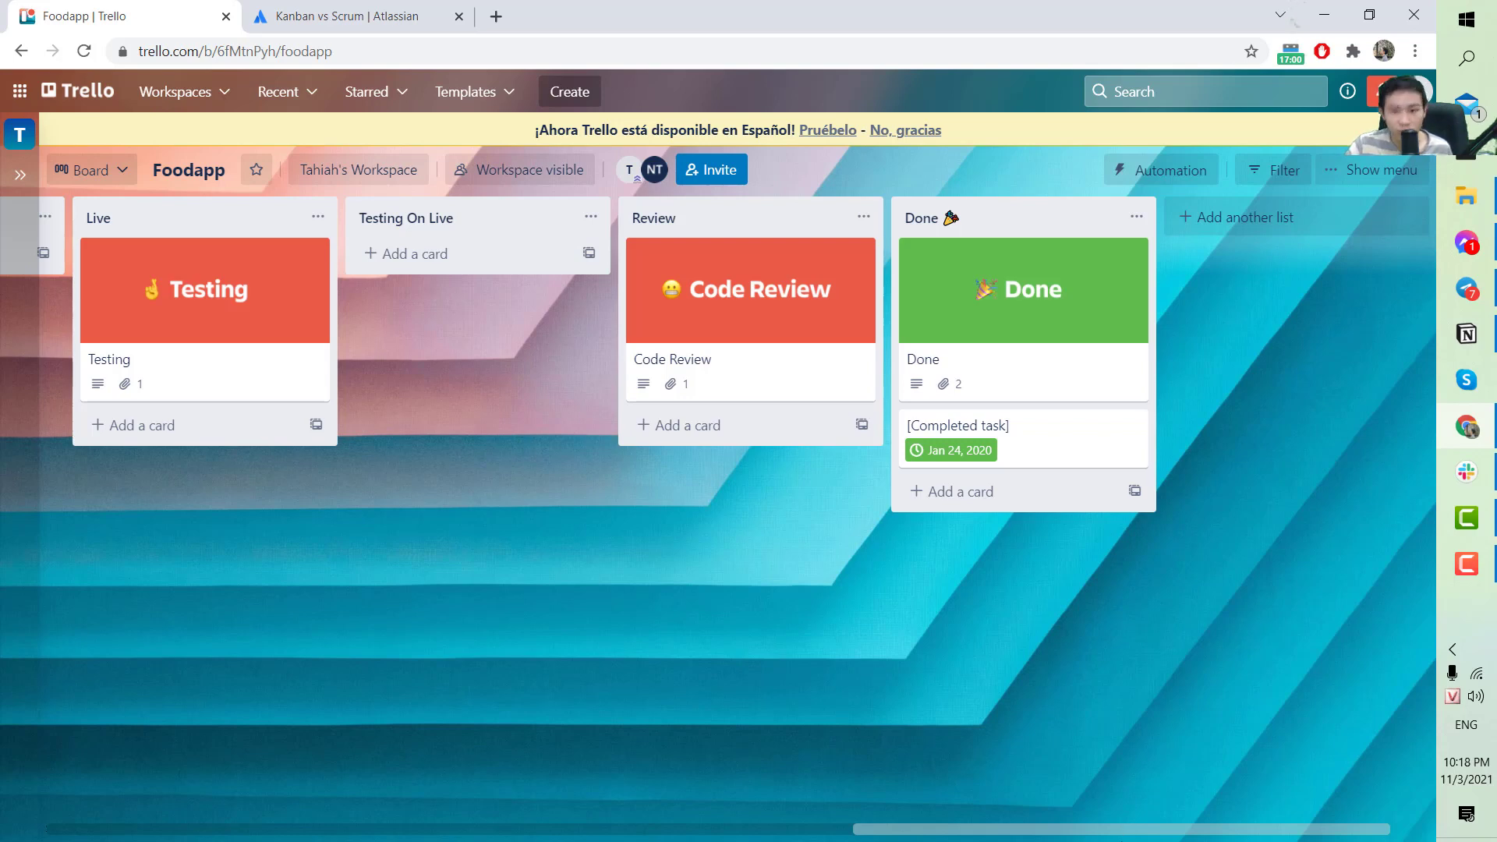
pyautogui.moveTo(1113, 831); pyautogui.dragTo(304, 830)
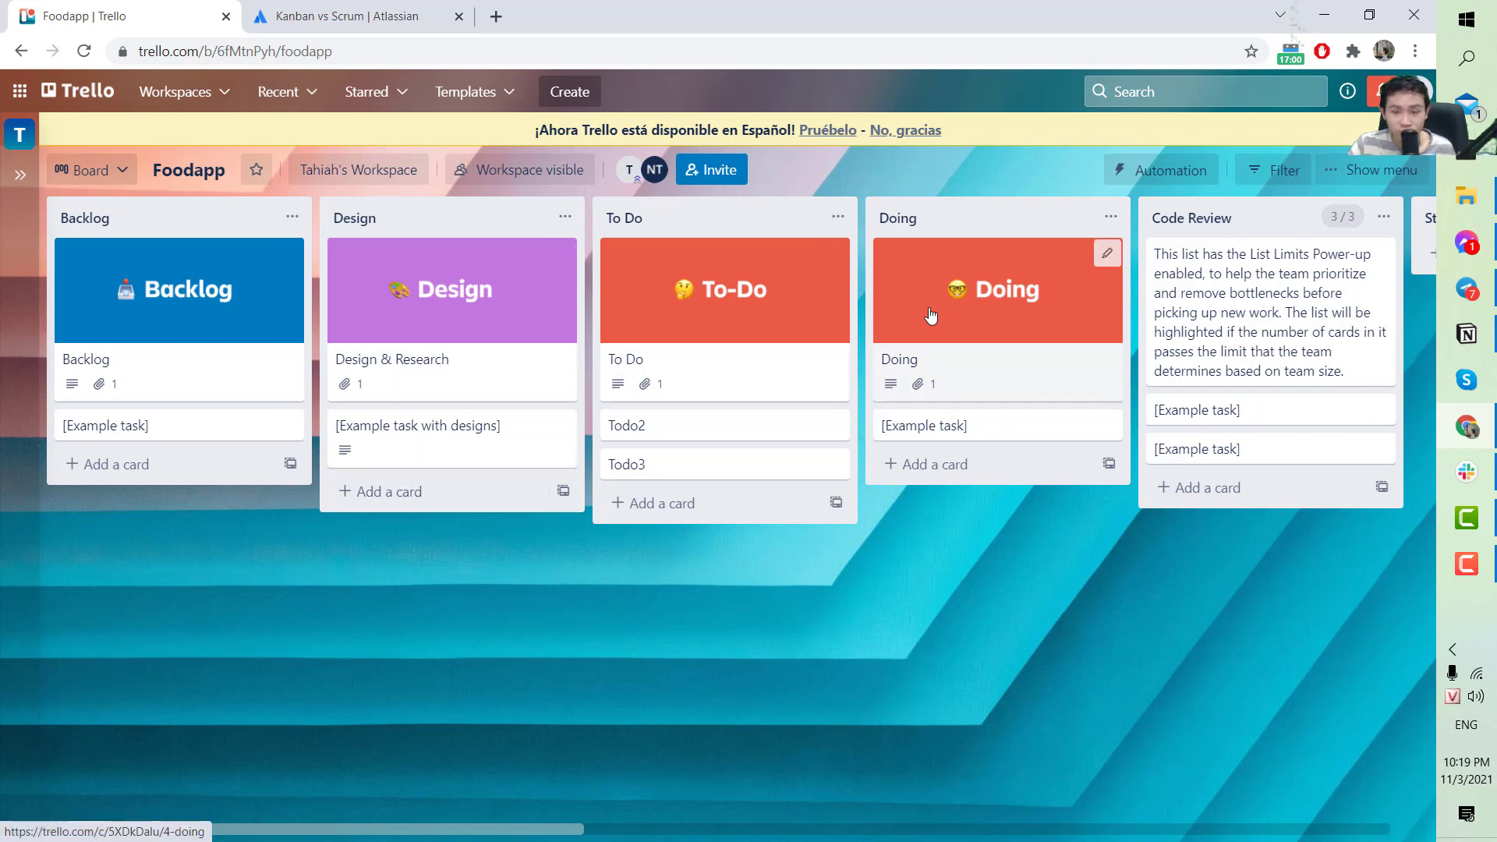
pyautogui.moveTo(501, 829); pyautogui.dragTo(337, 752)
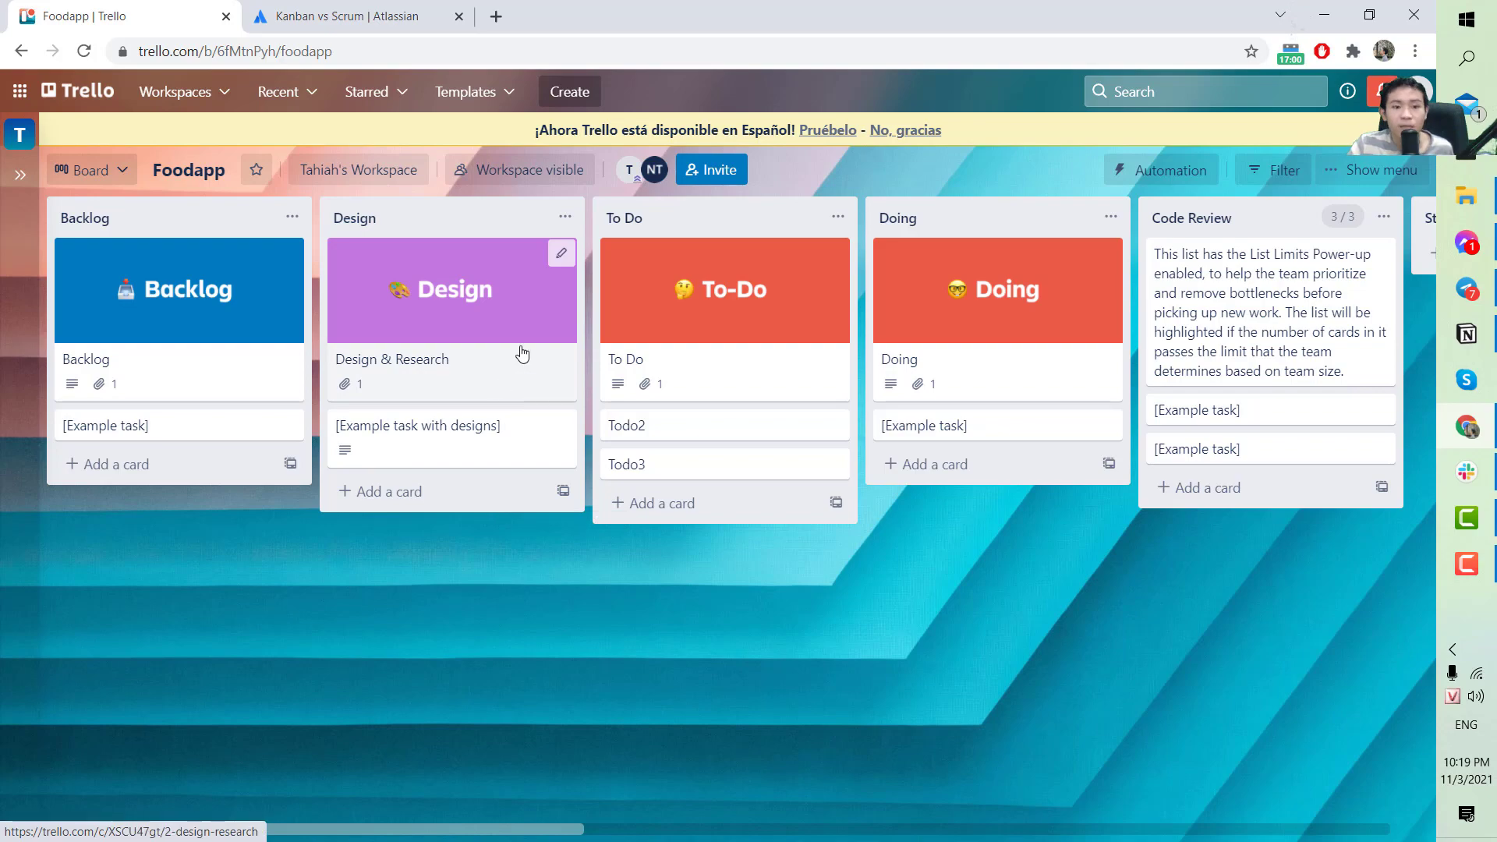
pyautogui.moveTo(502, 829); pyautogui.dragTo(1314, 829)
pyautogui.moveTo(1218, 829); pyautogui.dragTo(488, 825)
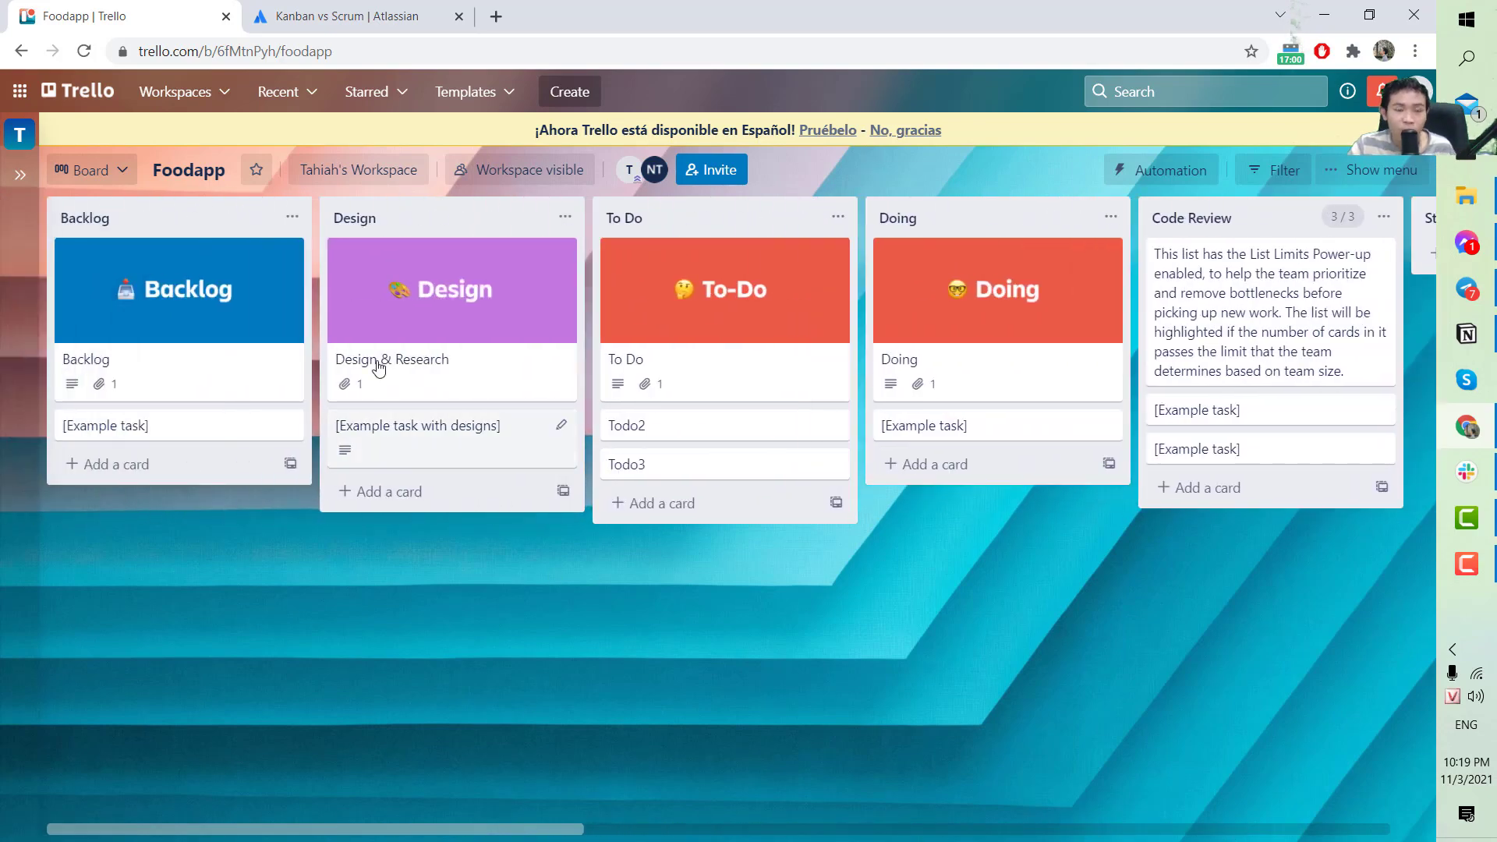
pyautogui.click(456, 293)
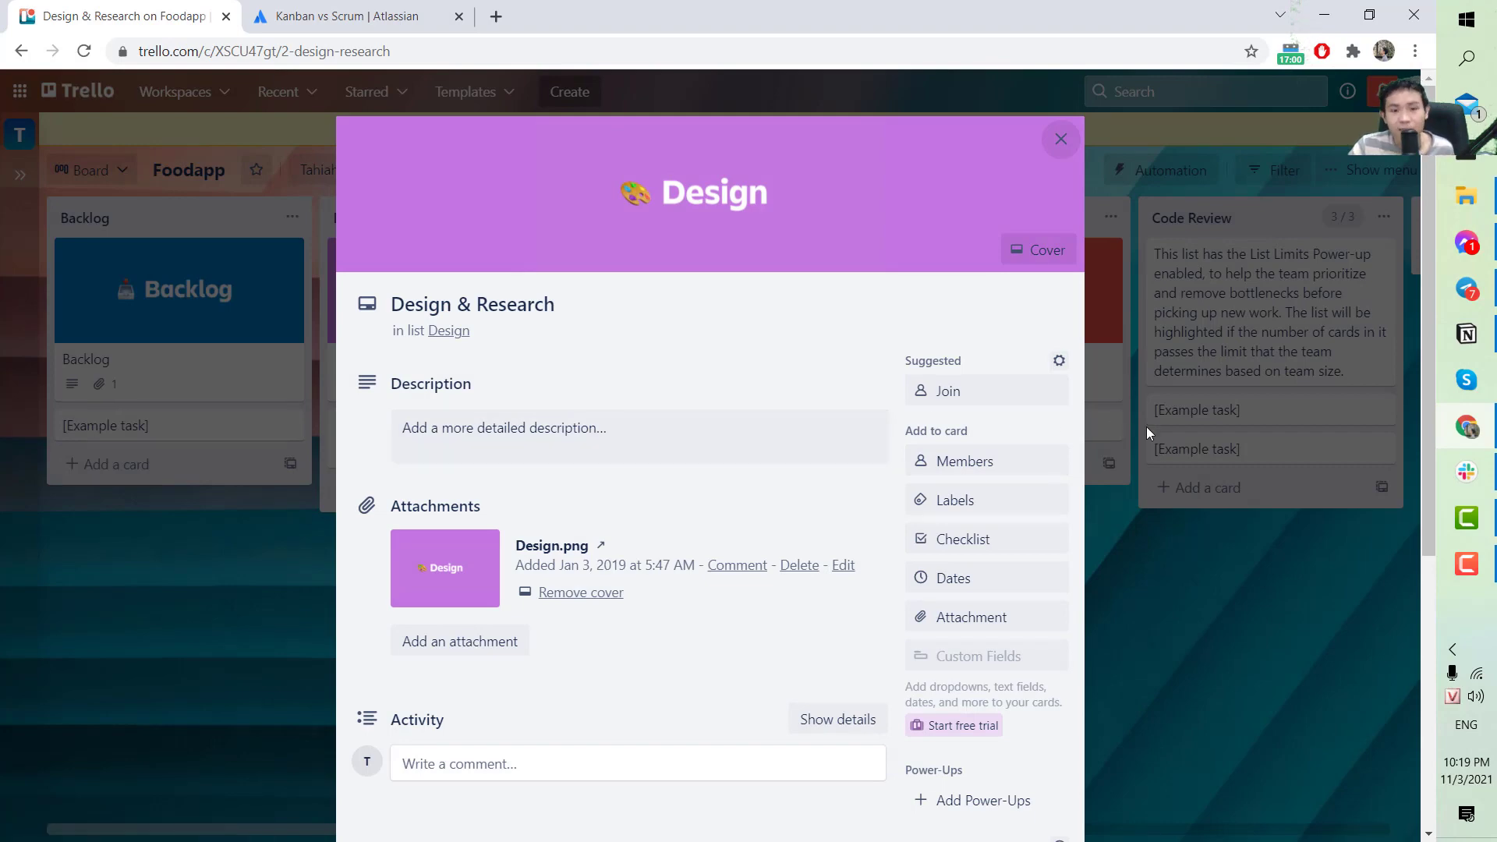
pyautogui.click(1173, 415)
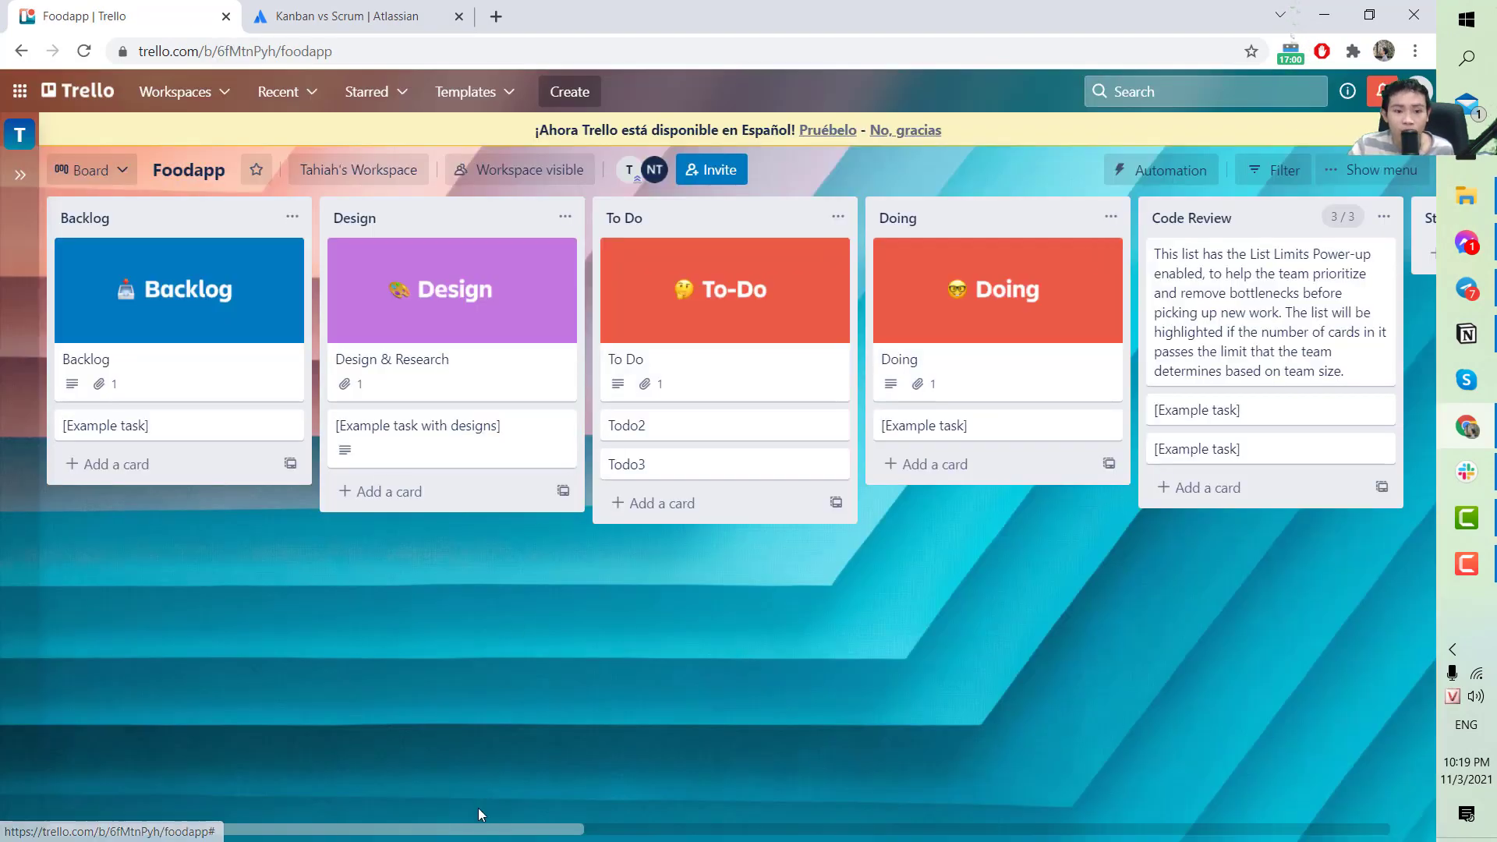